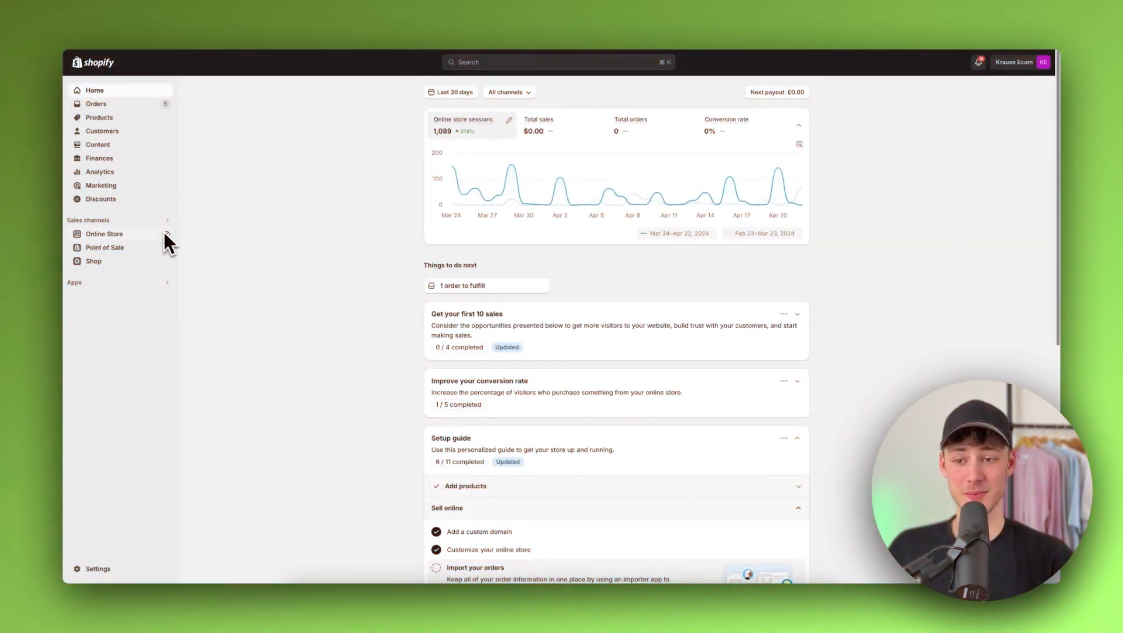
View the live storefront and the Overzised Zipper product page, then return home
left_click(172, 245)
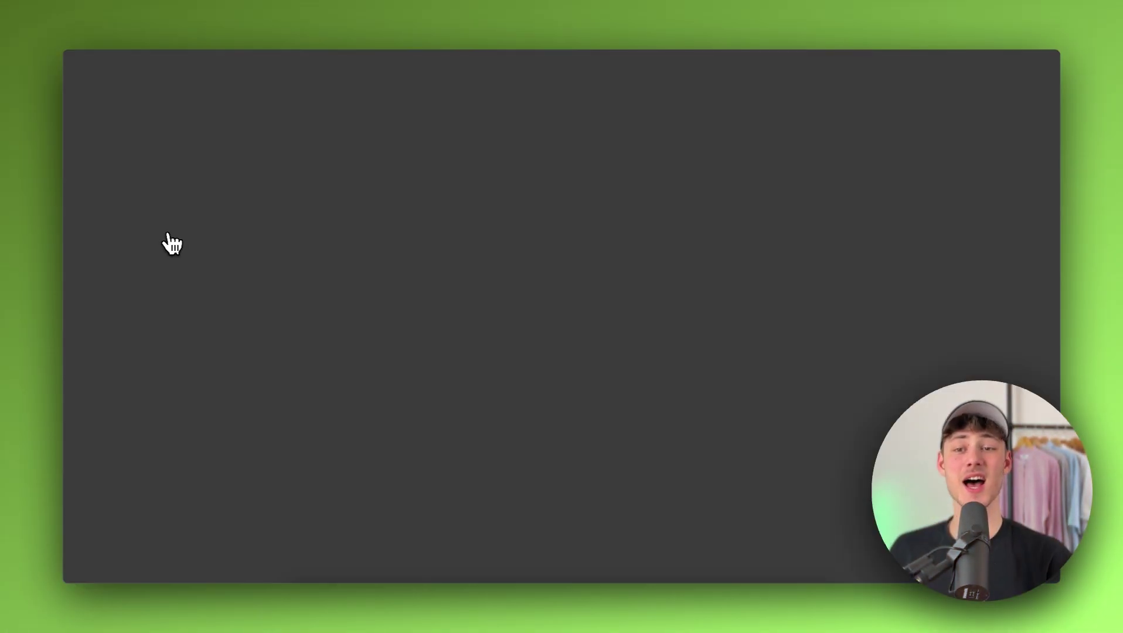
scroll(753, 369, "down", 8)
scroll(752, 371, "up", 4)
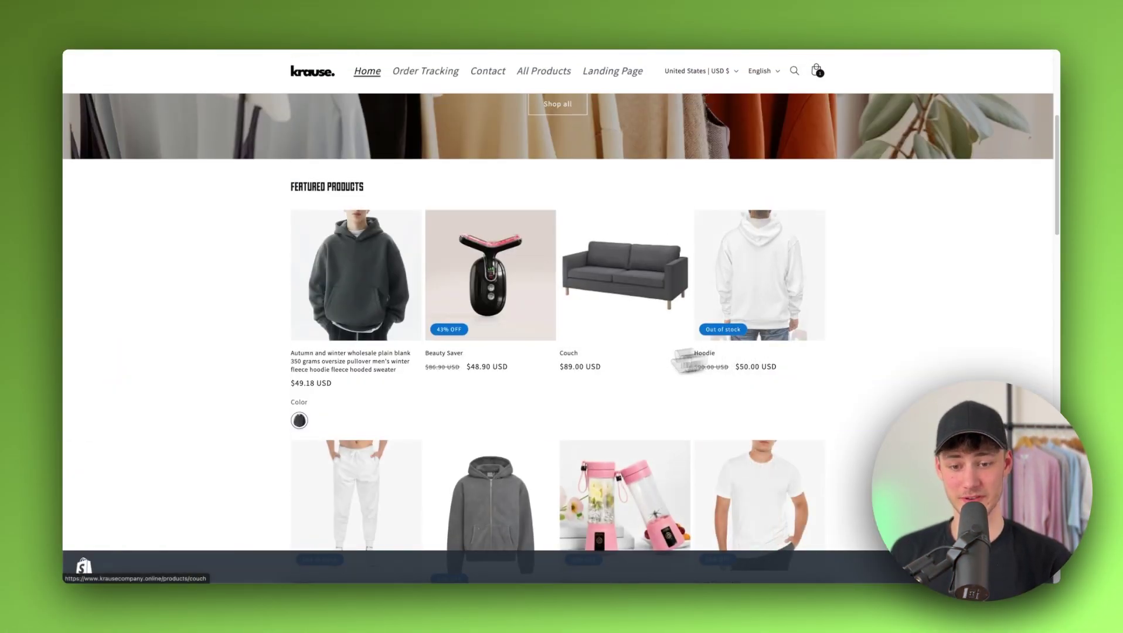
left_click(498, 460)
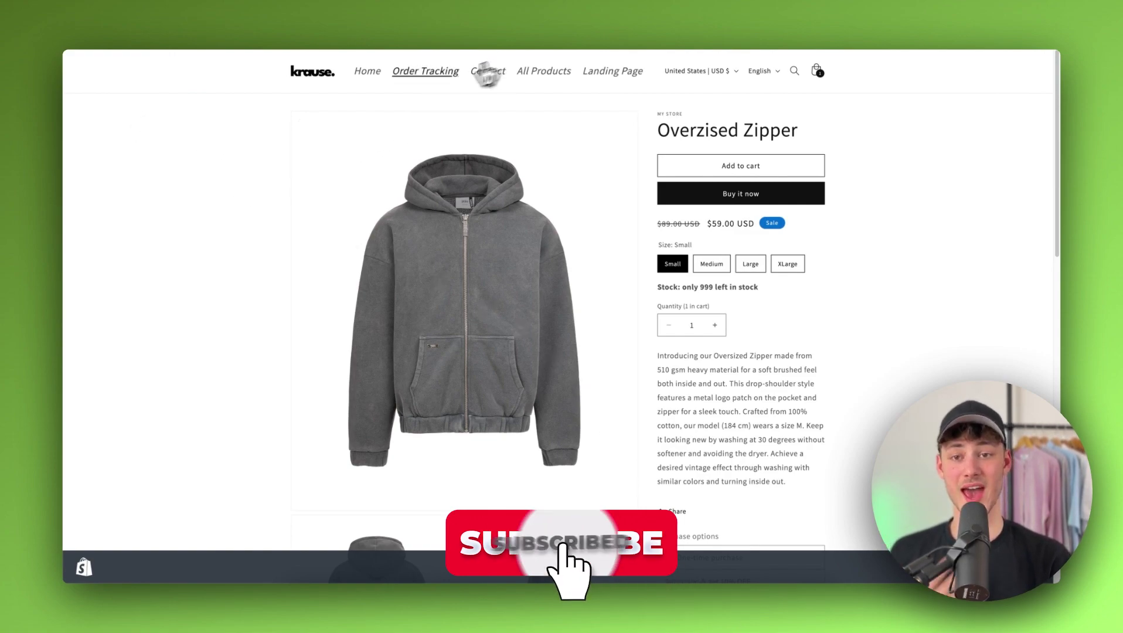
left_click(376, 73)
scroll(621, 271, "down", 7)
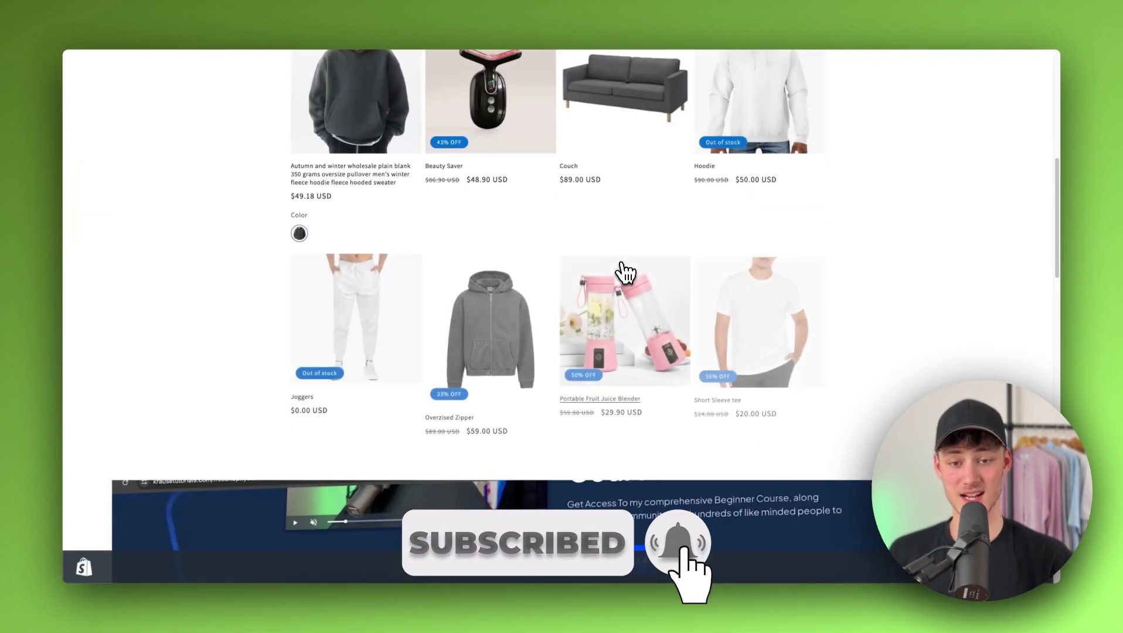
scroll(615, 270, "up", 7)
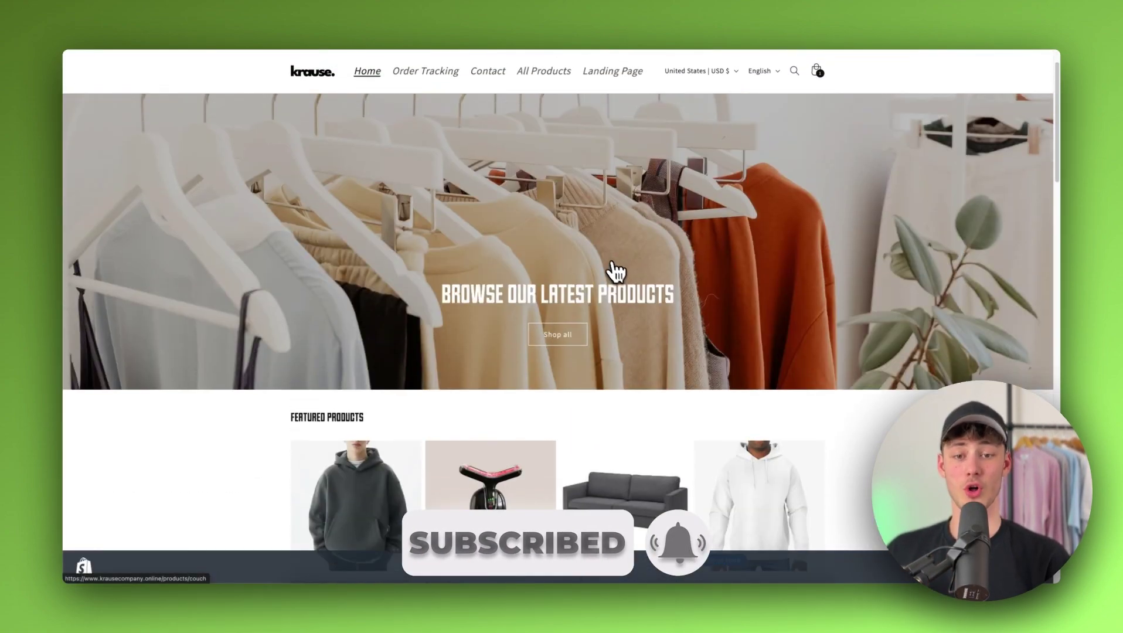
Switch back to the Shopify admin dashboard and look it over
left_click(626, 17)
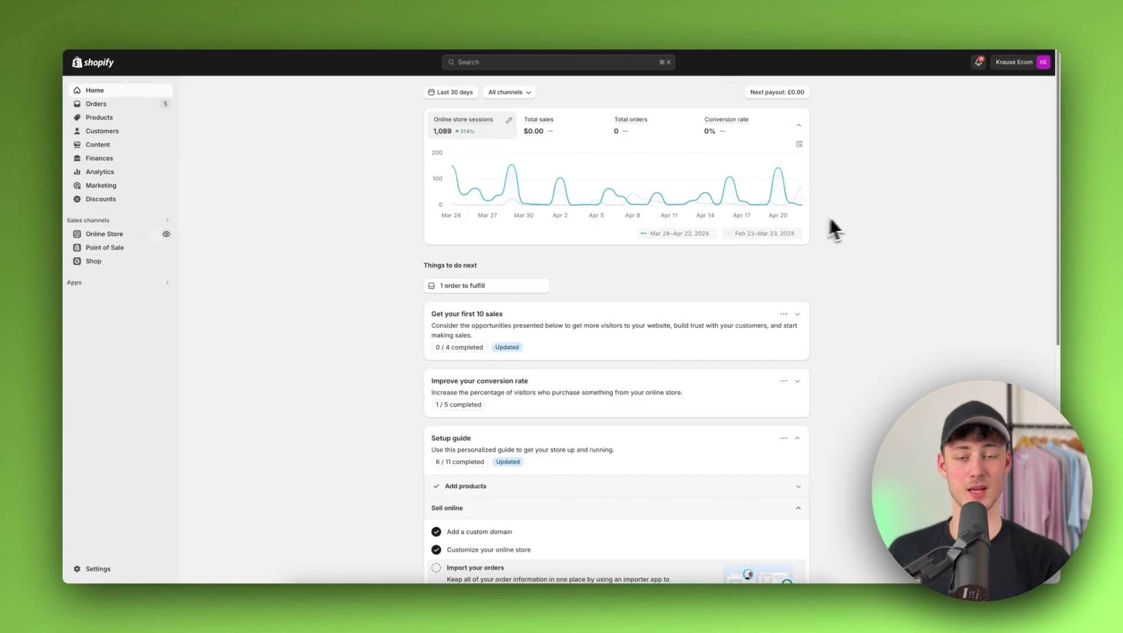
mouse_move(784, 211)
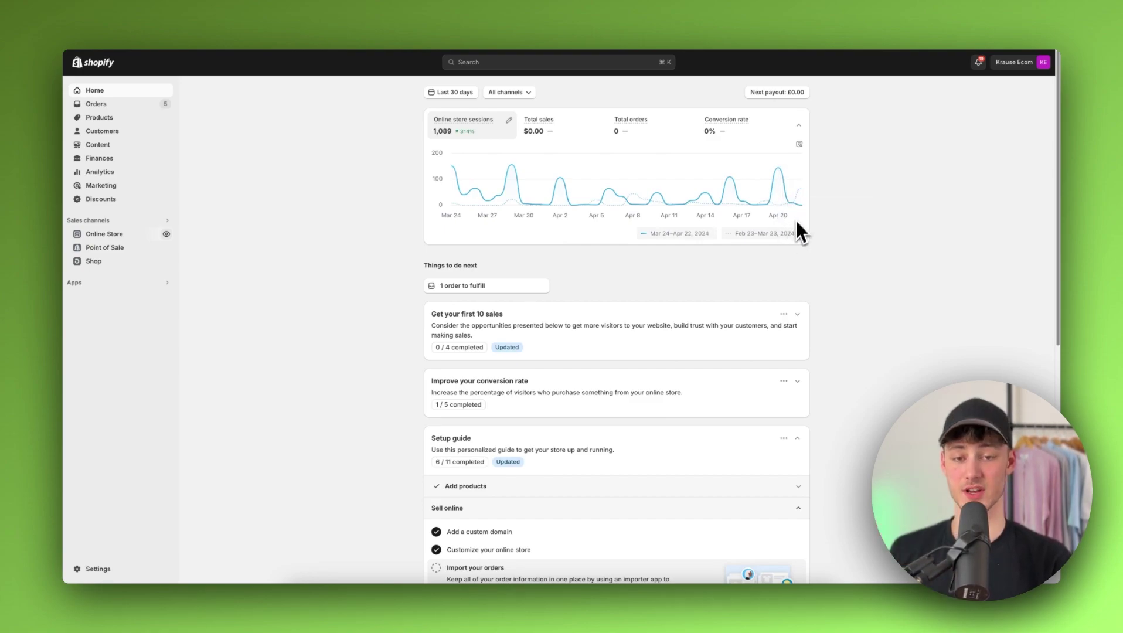
scroll(789, 232, "down", 7)
scroll(779, 240, "up", 7)
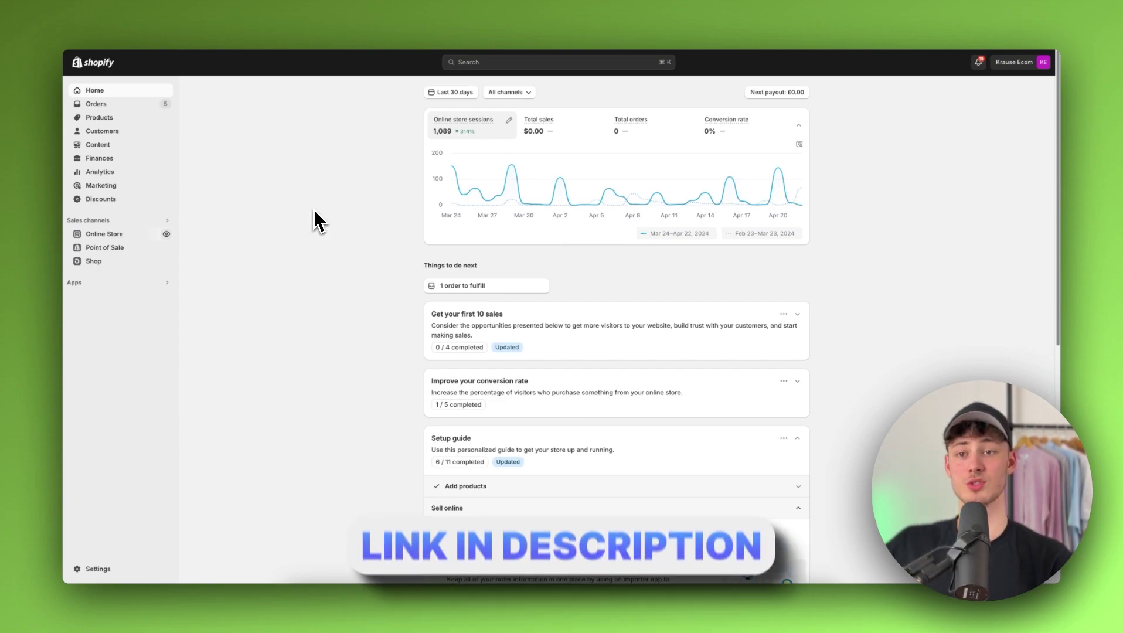
scroll(324, 223, "down", 5)
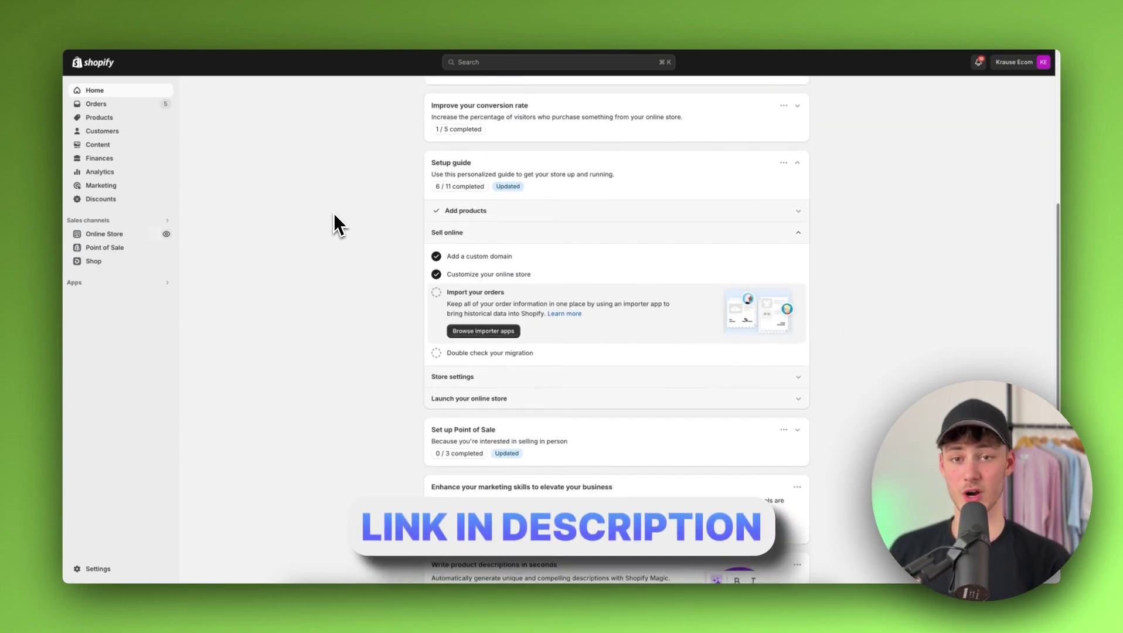
scroll(333, 212, "up", 5)
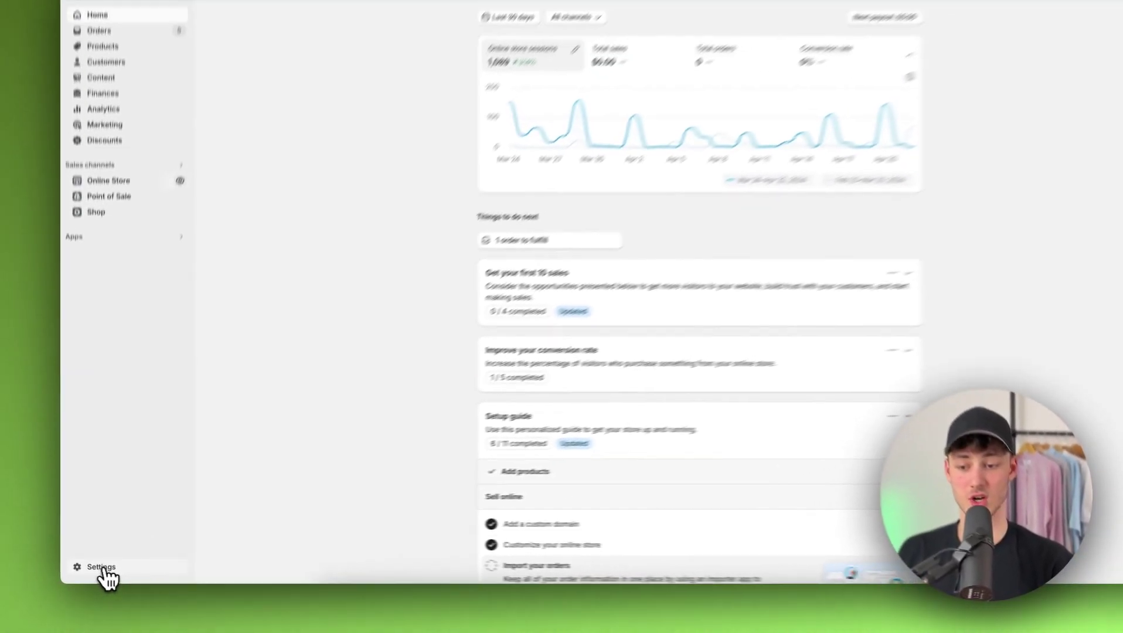
Open the Shopify App Store from Settings > Apps and sales channels
left_click(129, 556)
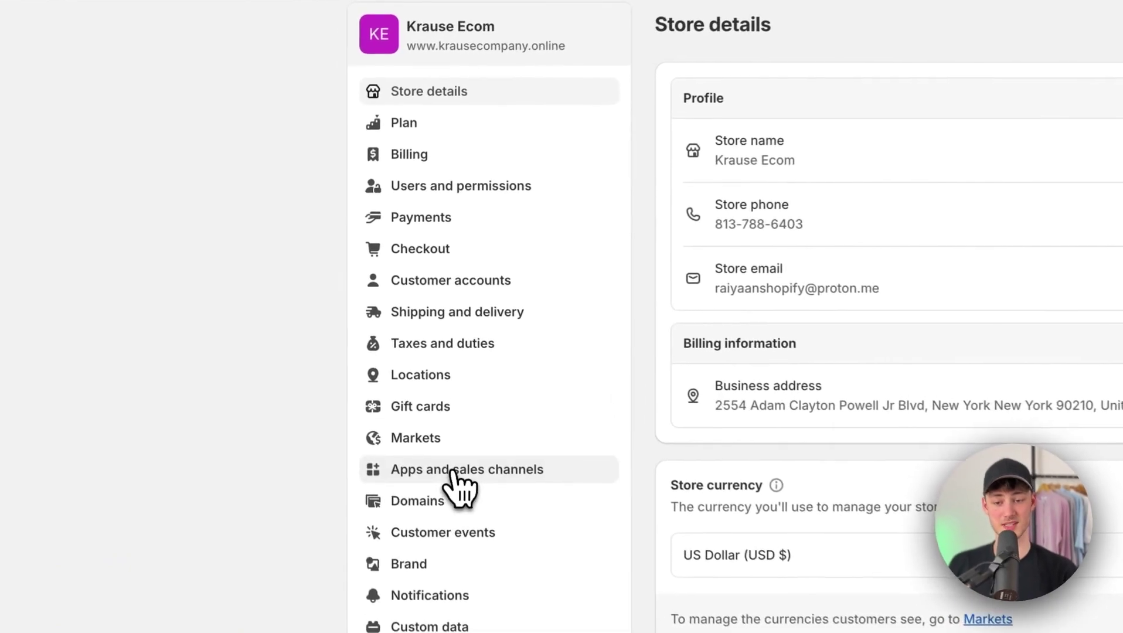
left_click(373, 350)
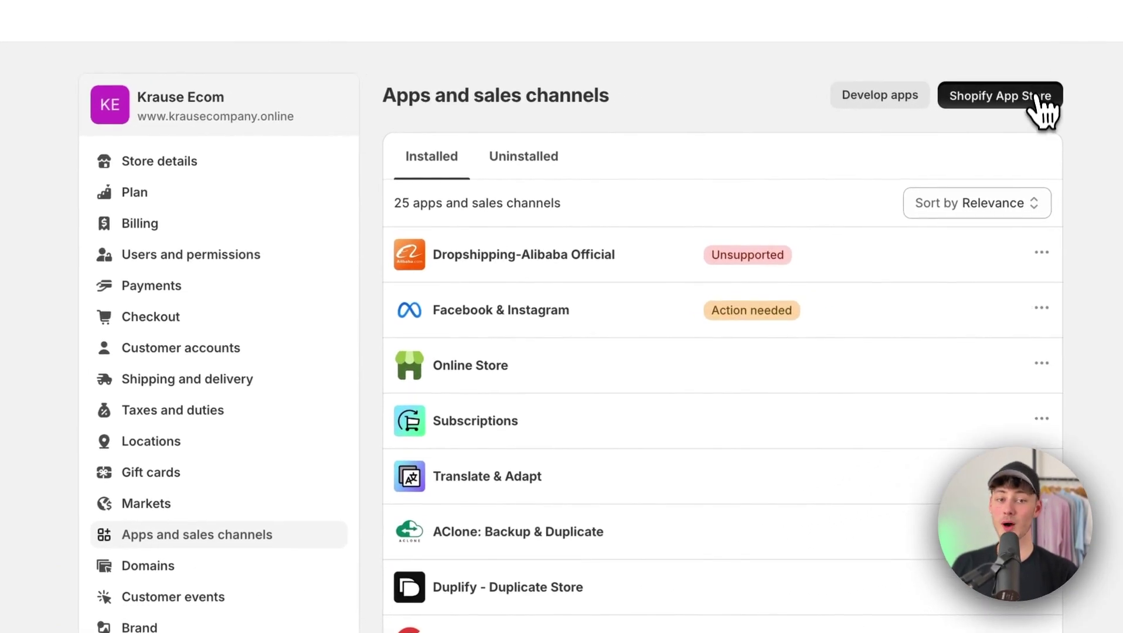
left_click(1039, 105)
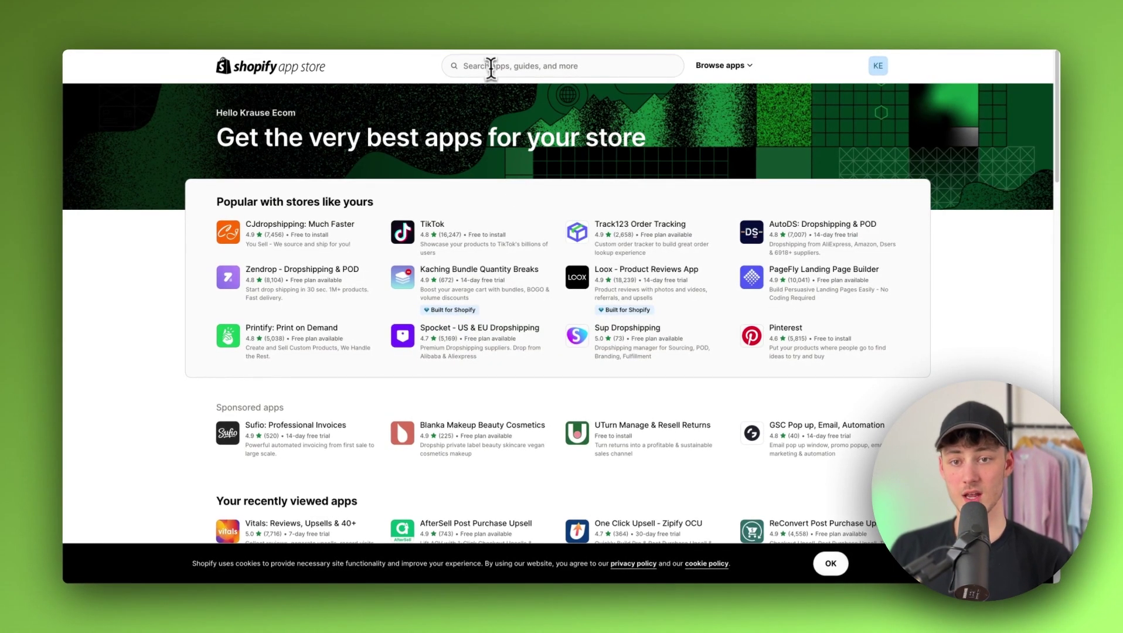
Search the App Store for 'Upsell' and browse the 710 results for AfterSell
left_click(491, 66)
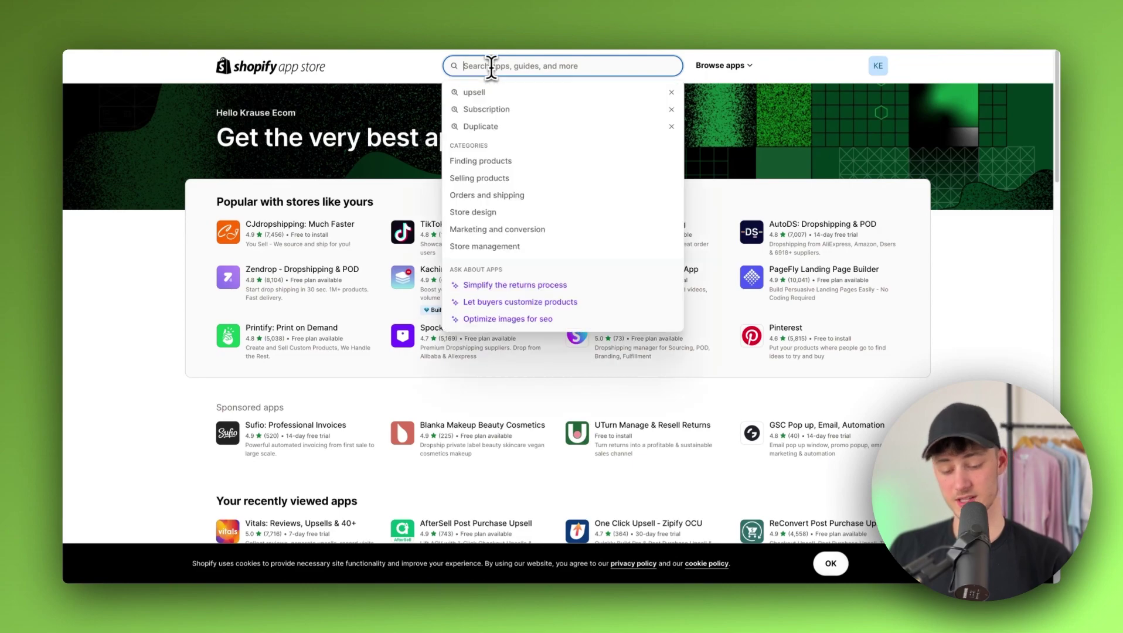
type("Upsell")
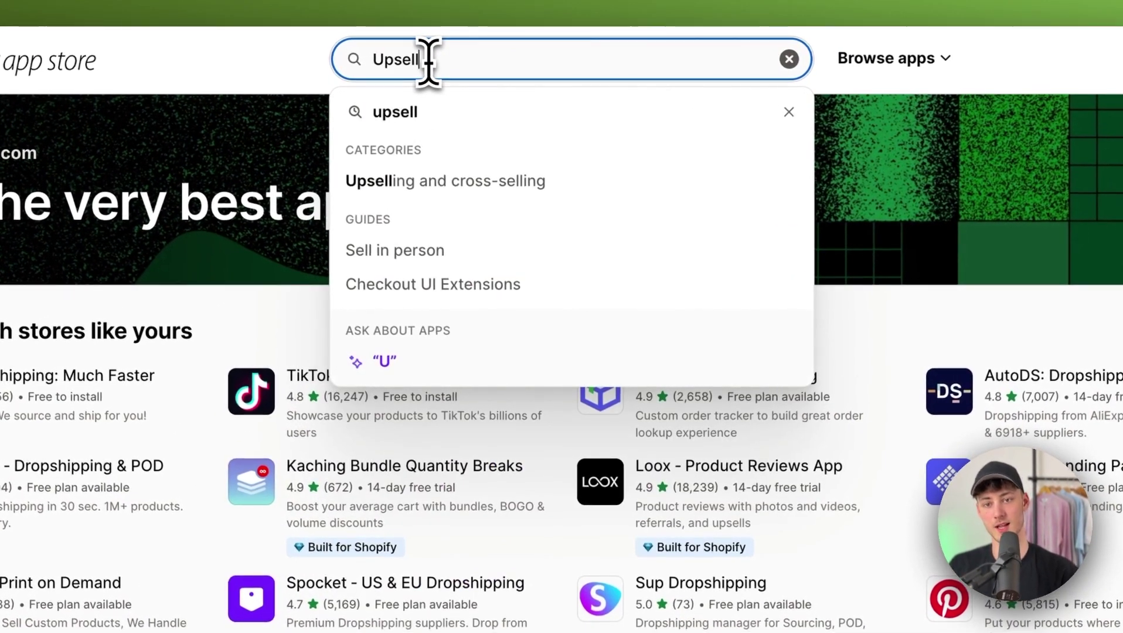
key("Return")
scroll(530, 244, "down", 10)
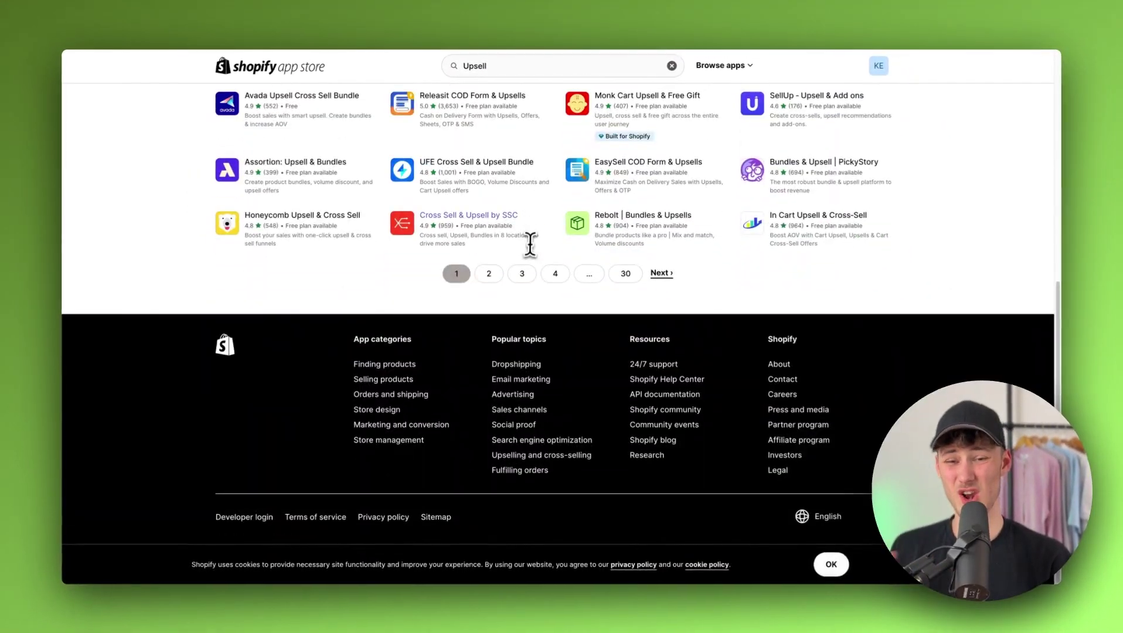
scroll(510, 244, "up", 7)
scroll(496, 243, "down", 1)
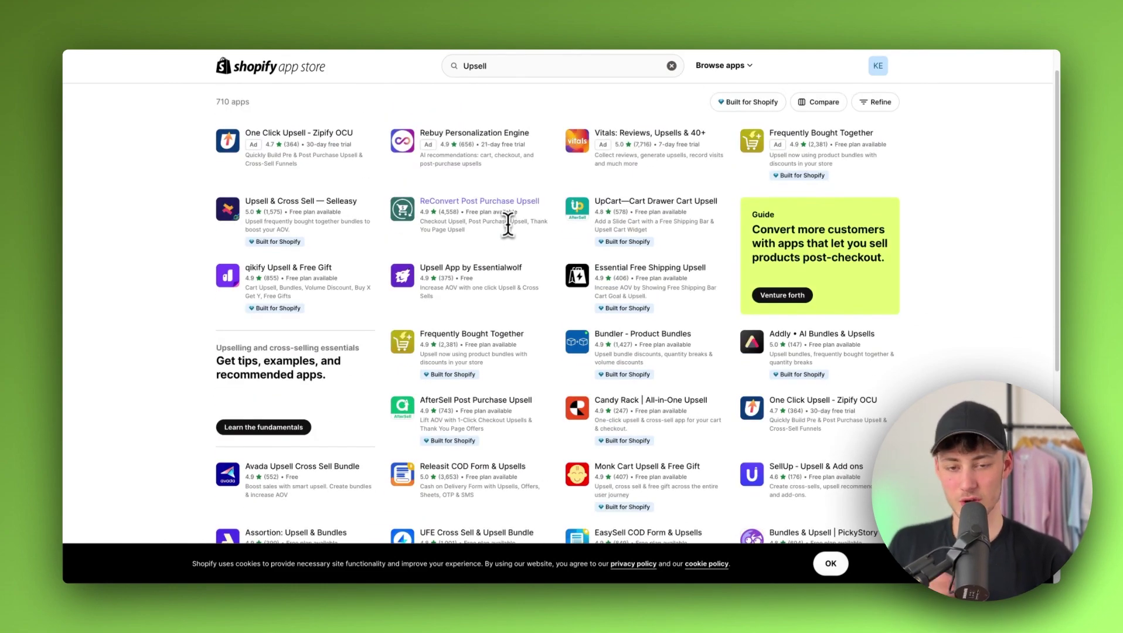
scroll(515, 229, "down", 1)
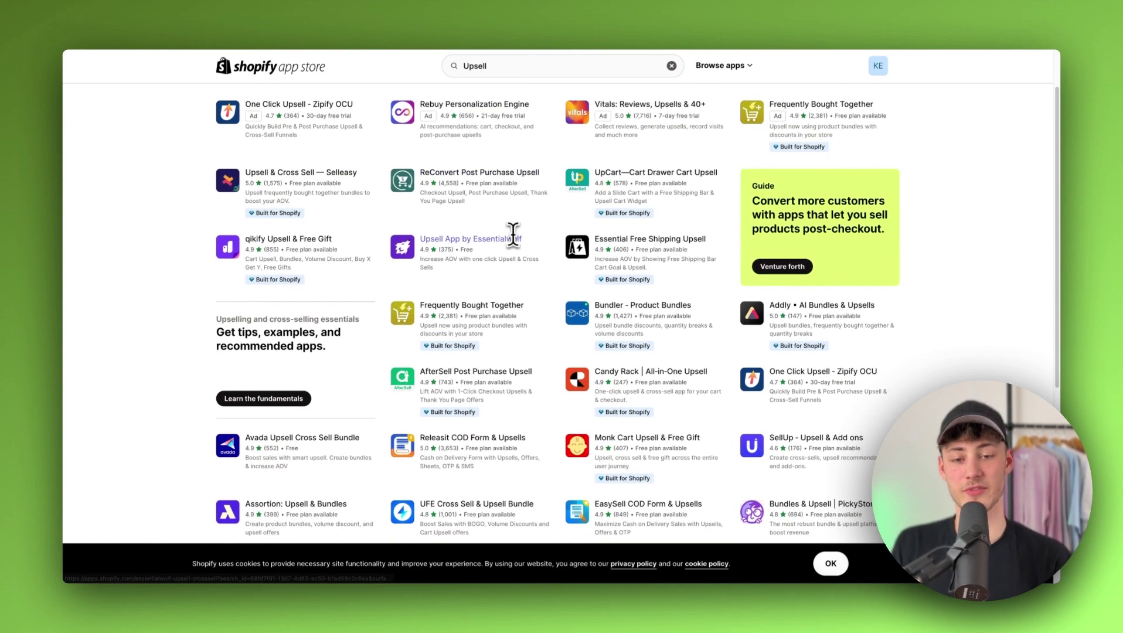
scroll(512, 228, "down", 3)
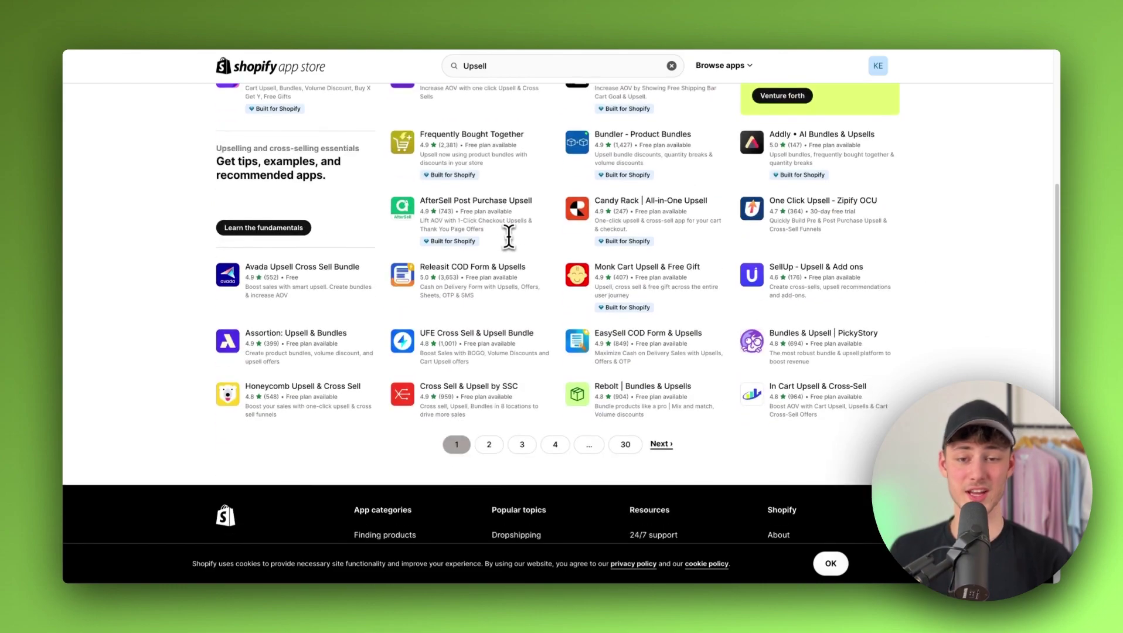
scroll(511, 241, "up", 4)
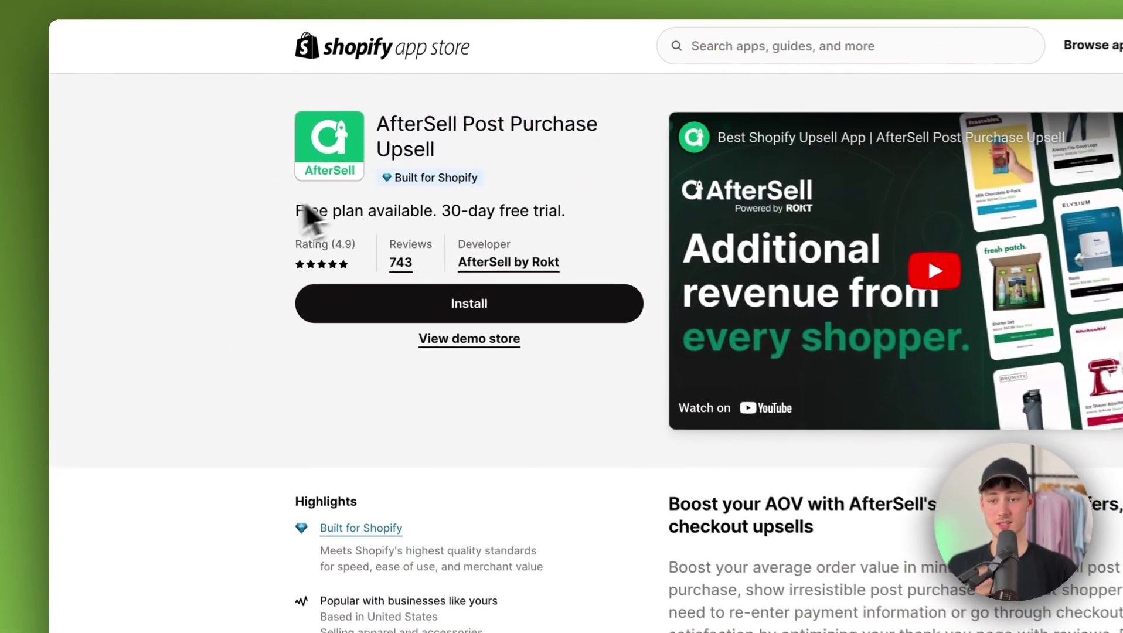
Review AfterSell's free plan details and screenshot gallery, then begin installing the app
left_click_drag(299, 210, 425, 211)
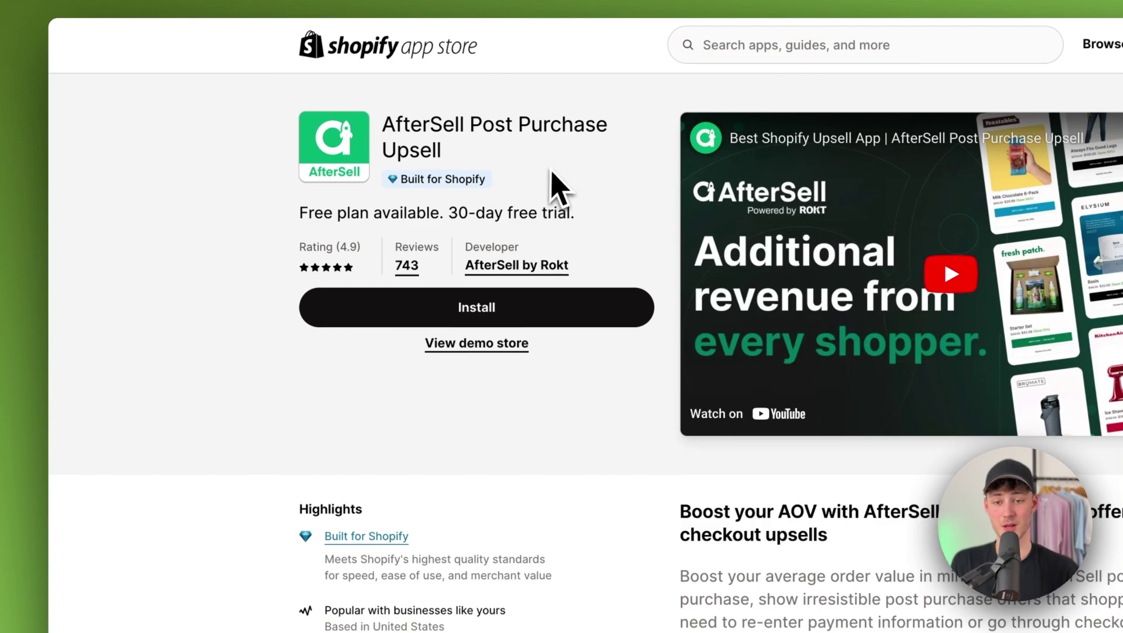
left_click(565, 214)
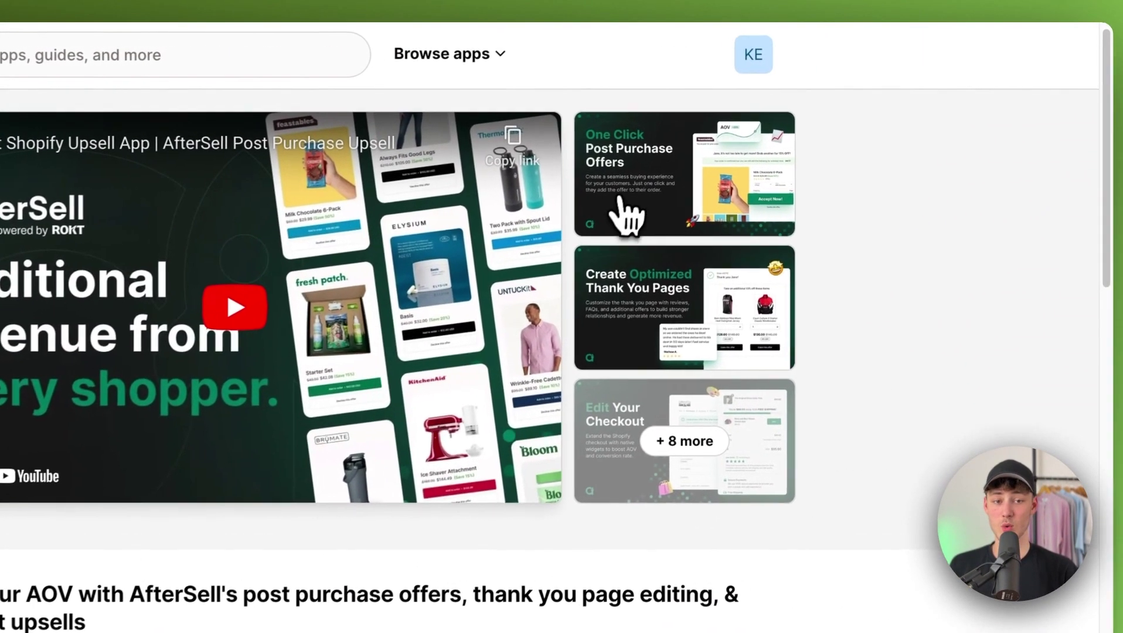
left_click(627, 214)
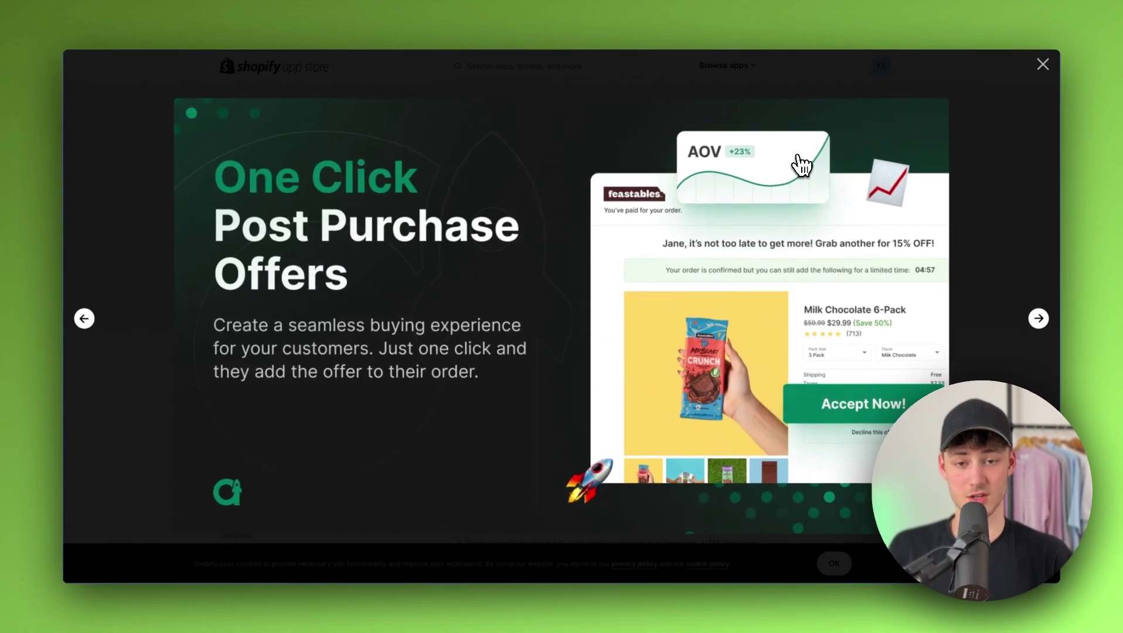
key("Right")
key("Right")
key("Right")
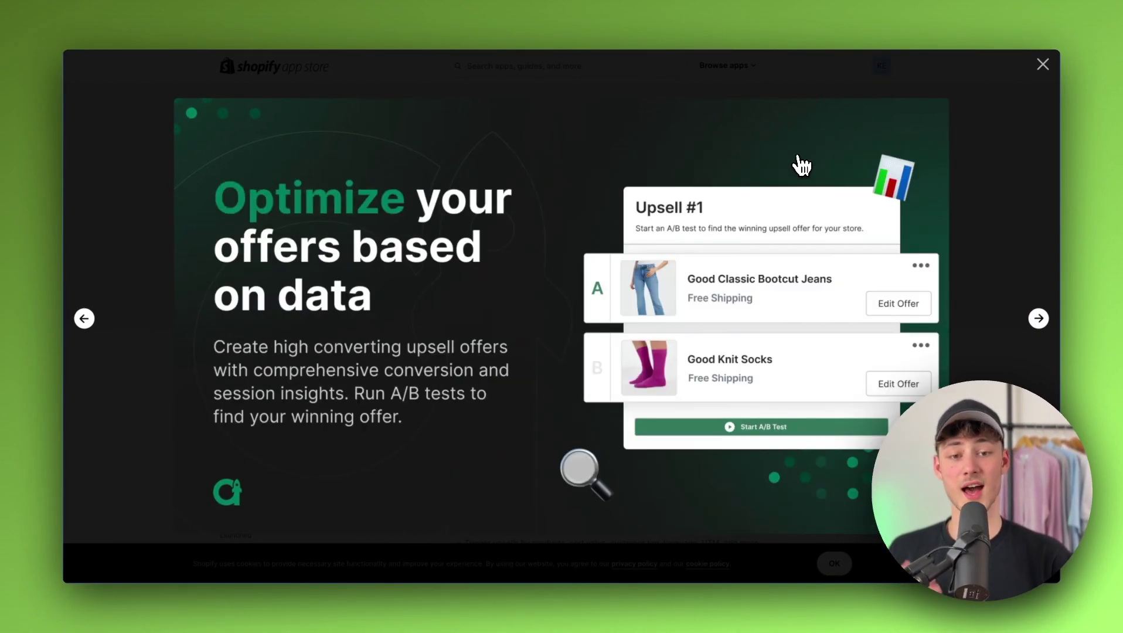
left_click(1043, 64)
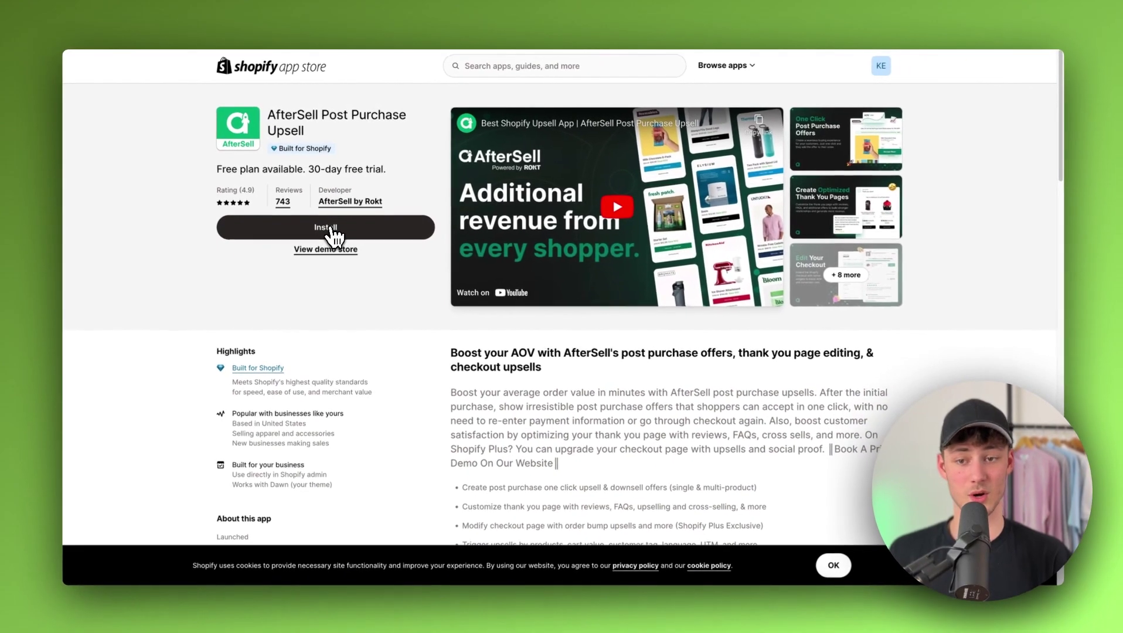
left_click(326, 228)
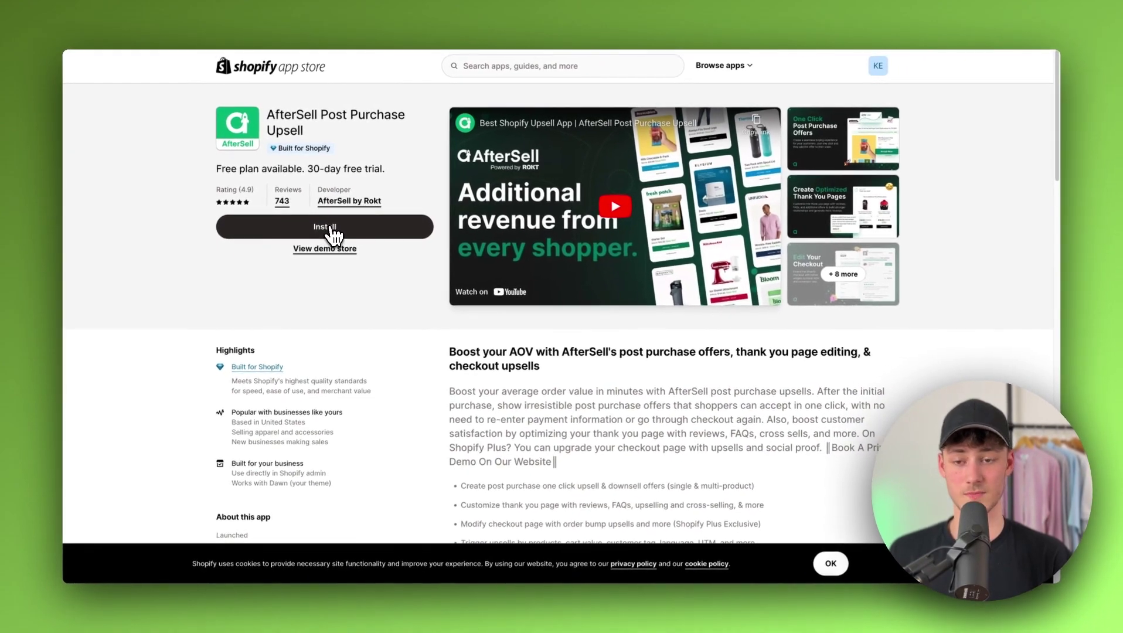
Grant AfterSell's requested data access and approve its subscription with the 30-day free trial
left_click_drag(496, 159, 578, 165)
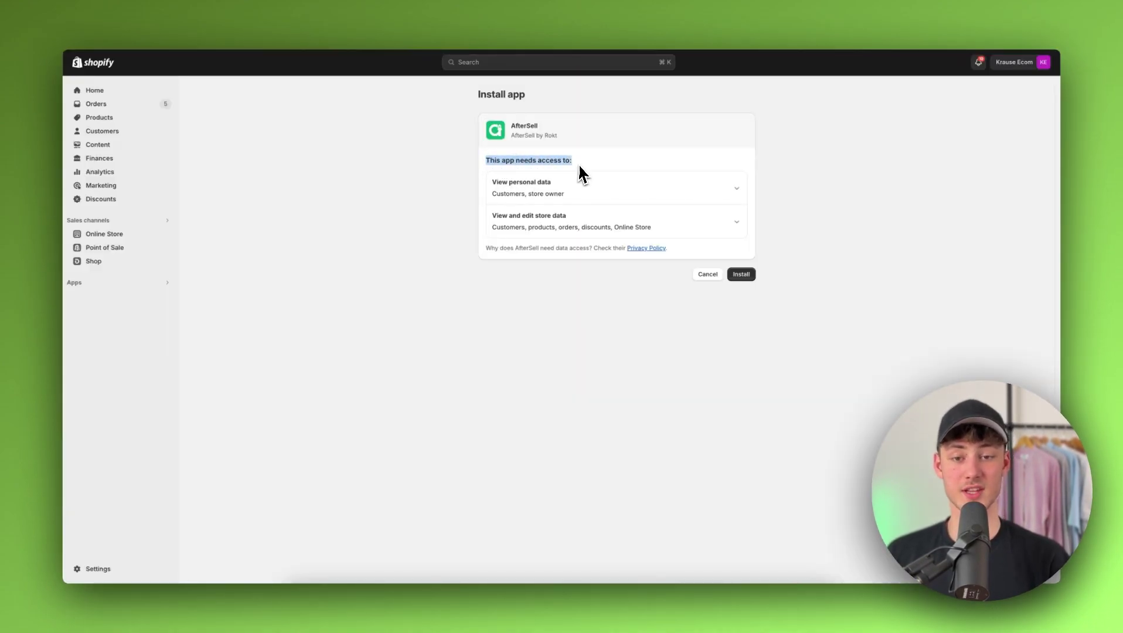
left_click(578, 165)
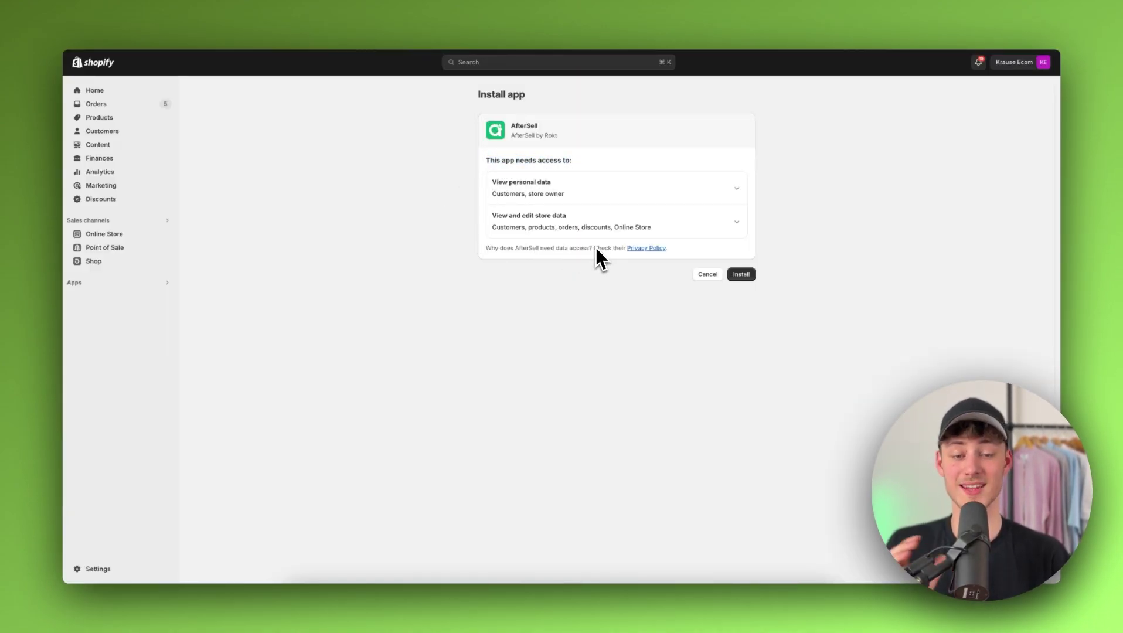
left_click(742, 275)
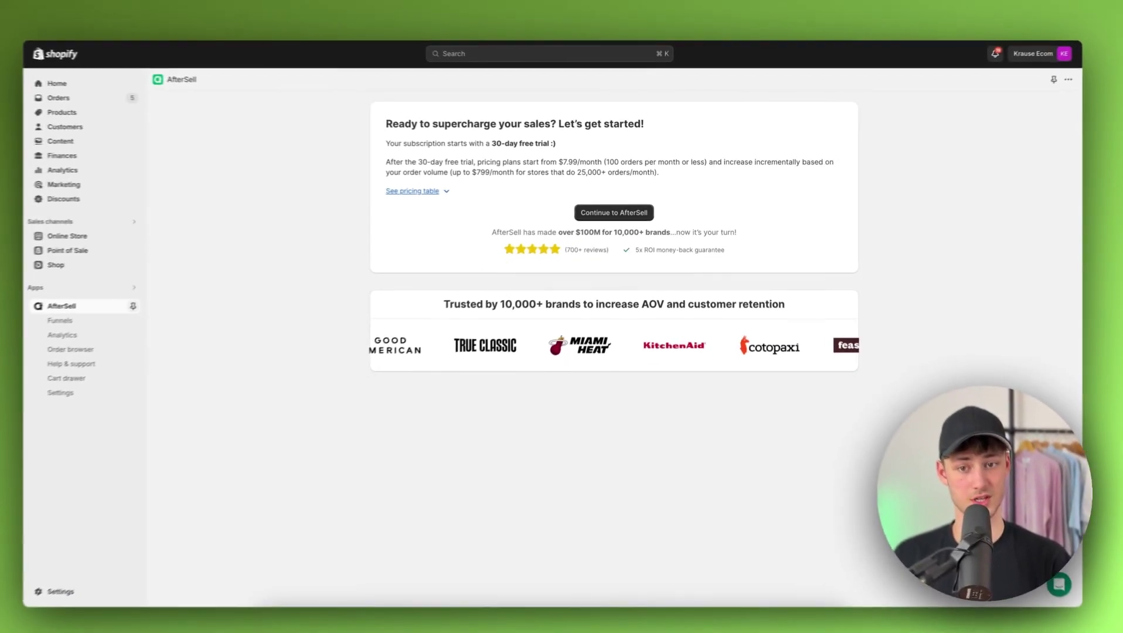
left_click(634, 212)
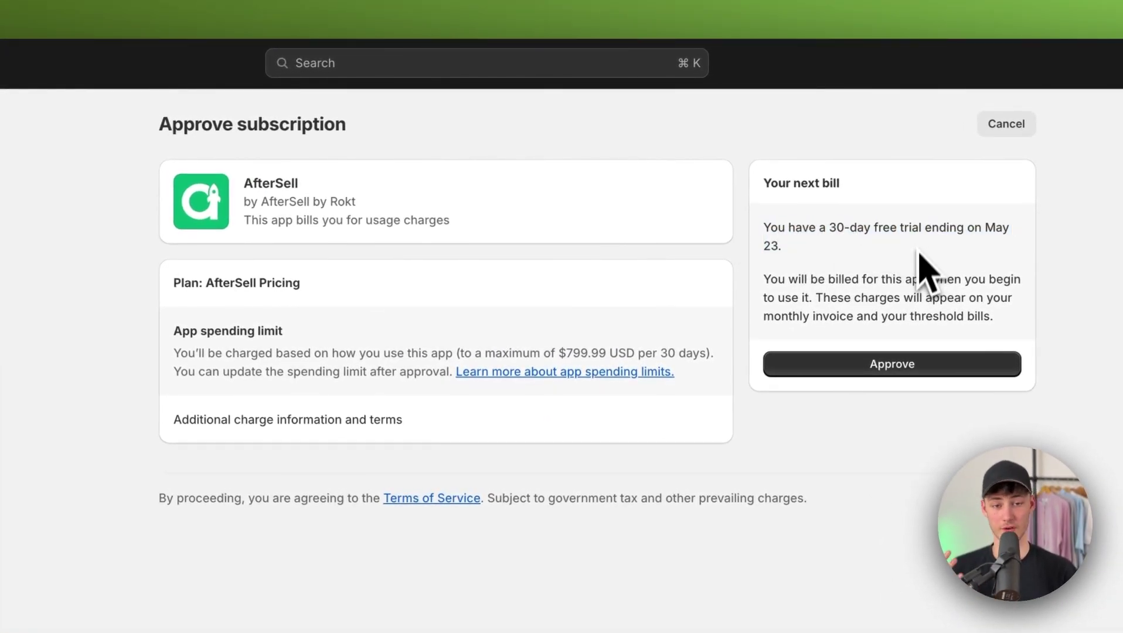
left_click(903, 369)
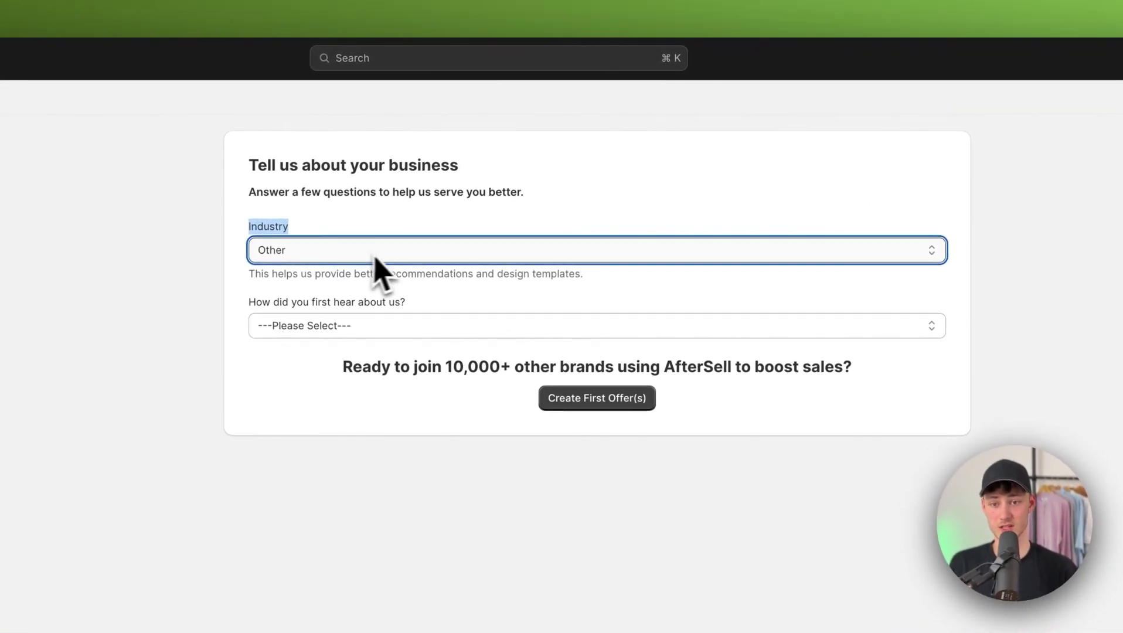
Set Industry to Apparel and the referral source to YouTube, then create the first offer
left_click(478, 183)
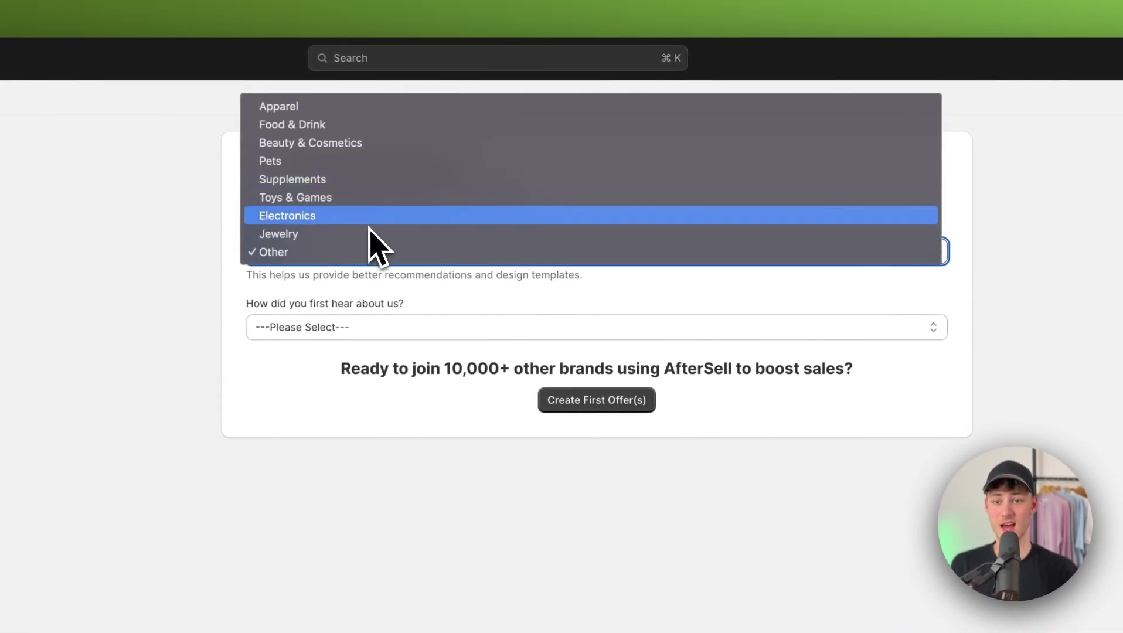
left_click(299, 107)
left_click(409, 329)
left_click(405, 421)
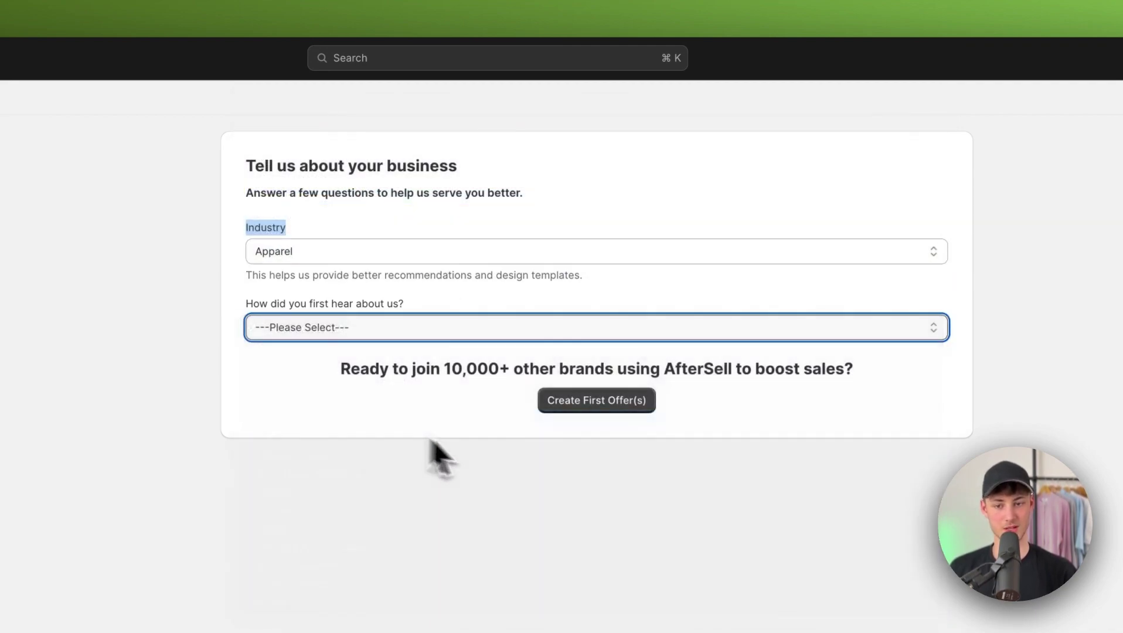
left_click(564, 407)
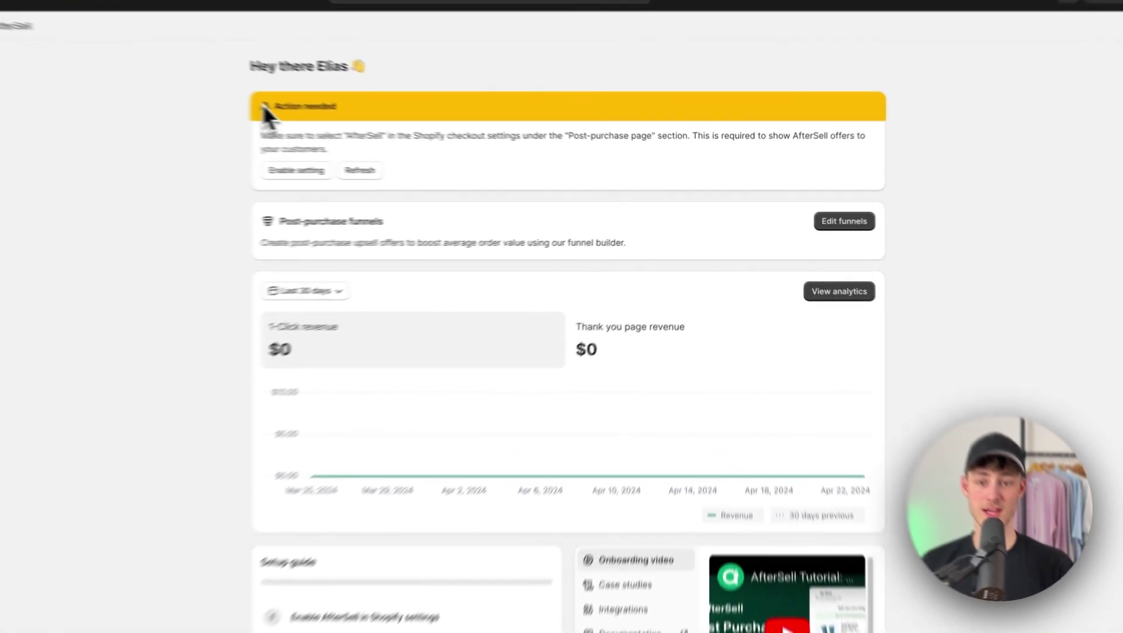
Read the Action needed notice about the Post-purchase page and follow Enable setting
left_click_drag(405, 145, 462, 152)
left_click_drag(181, 115, 279, 132)
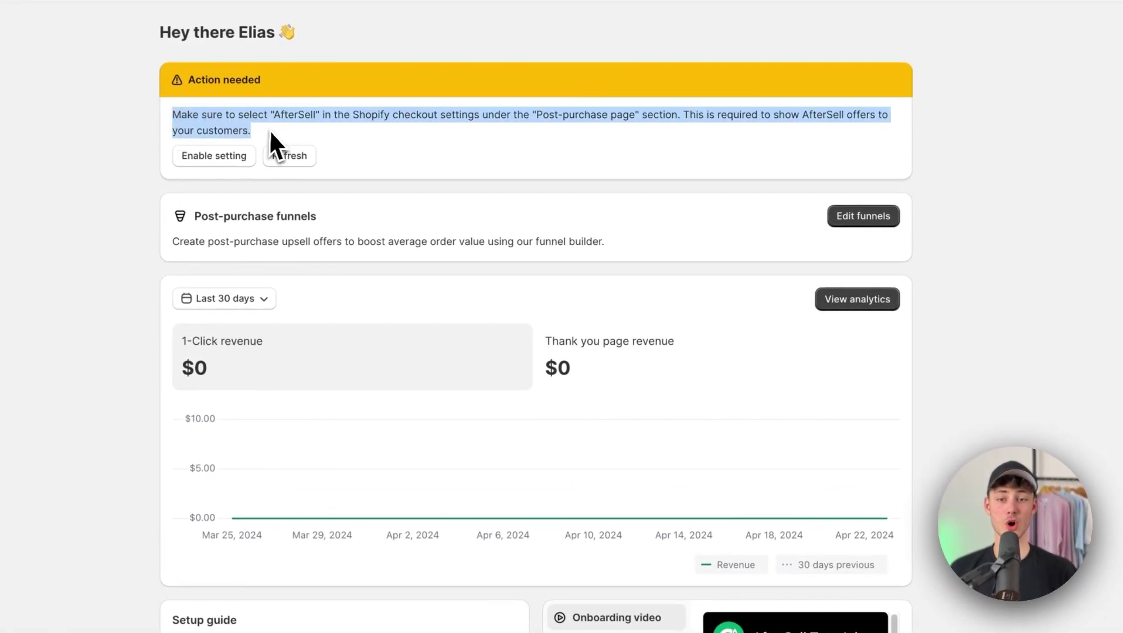
left_click(280, 133)
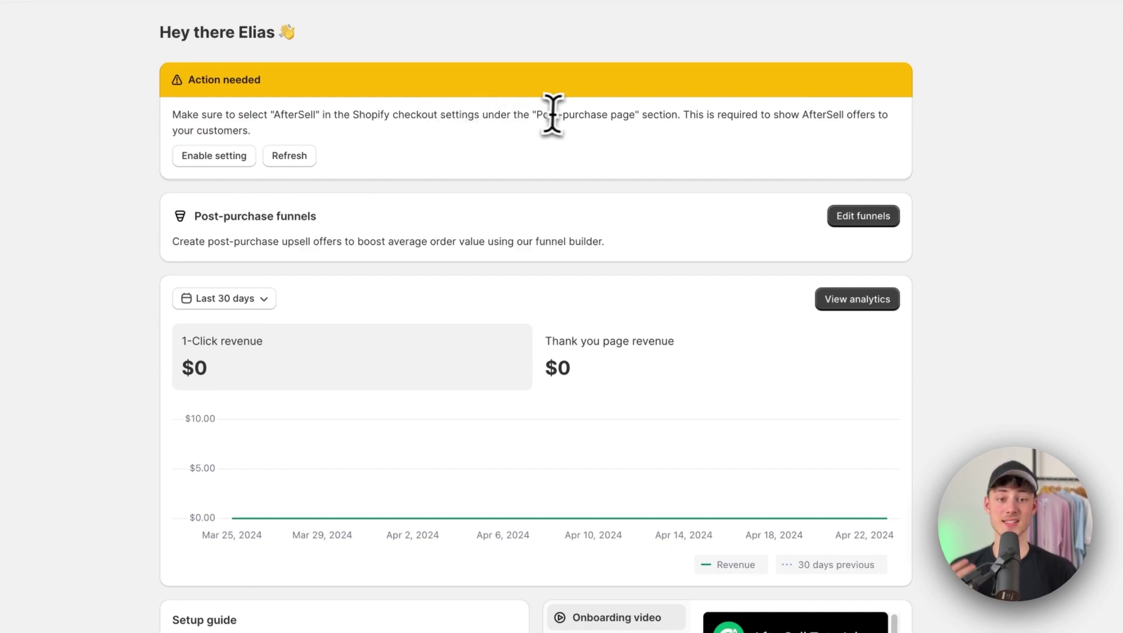
left_click_drag(534, 115, 645, 118)
left_click(645, 118)
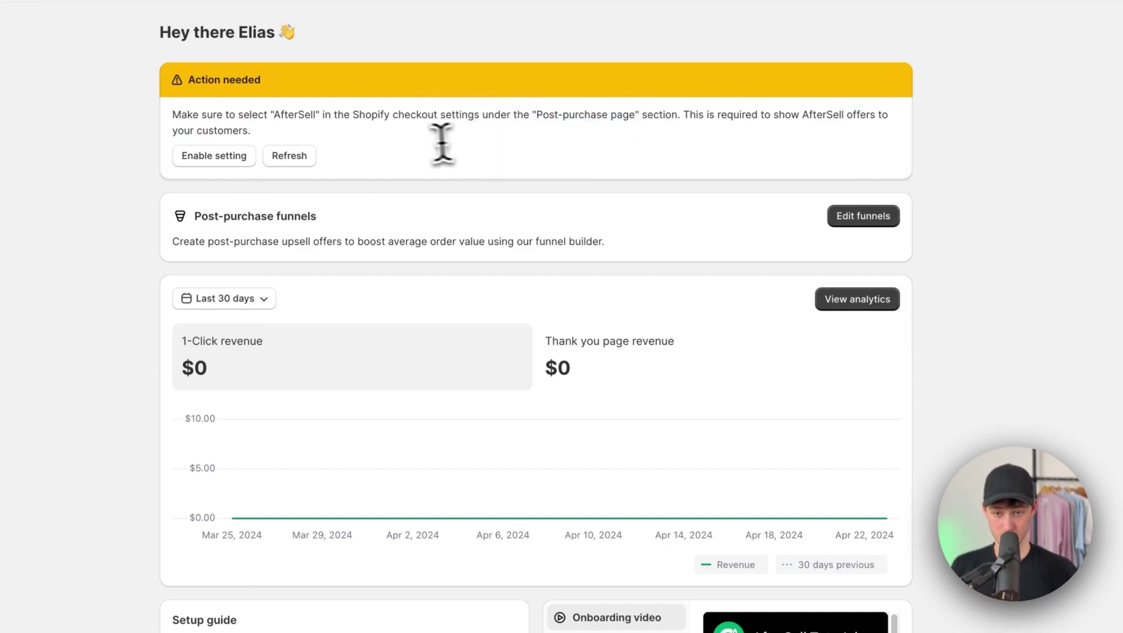
left_click(218, 160)
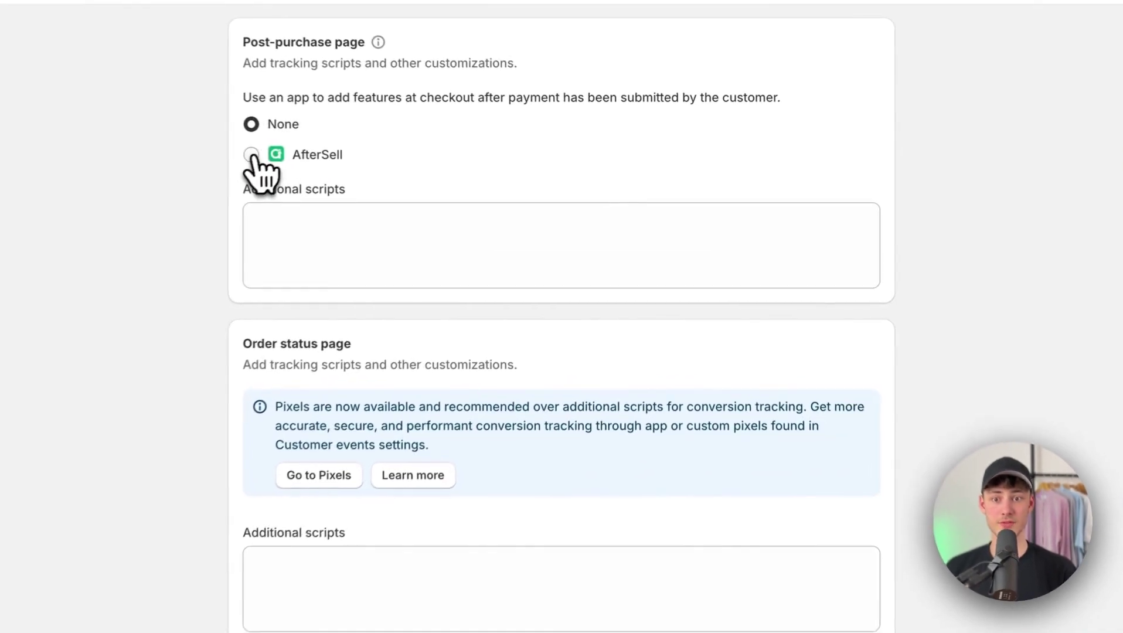
Select AfterSell as the Post-purchase page app and save the checkout settings
left_click(481, 179)
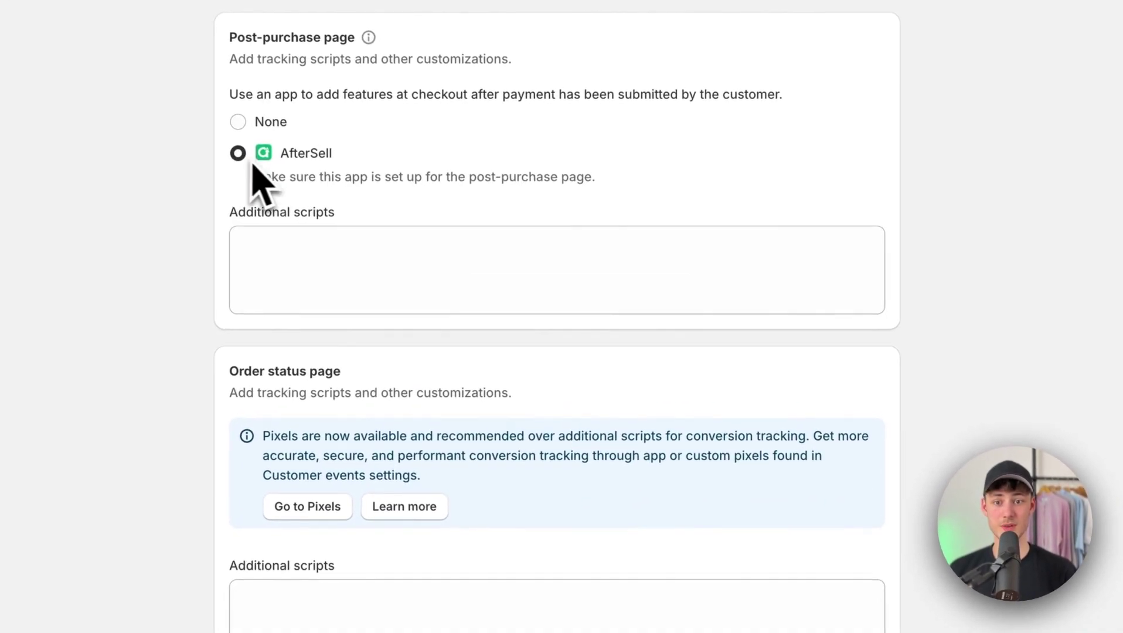
left_click_drag(276, 151, 332, 154)
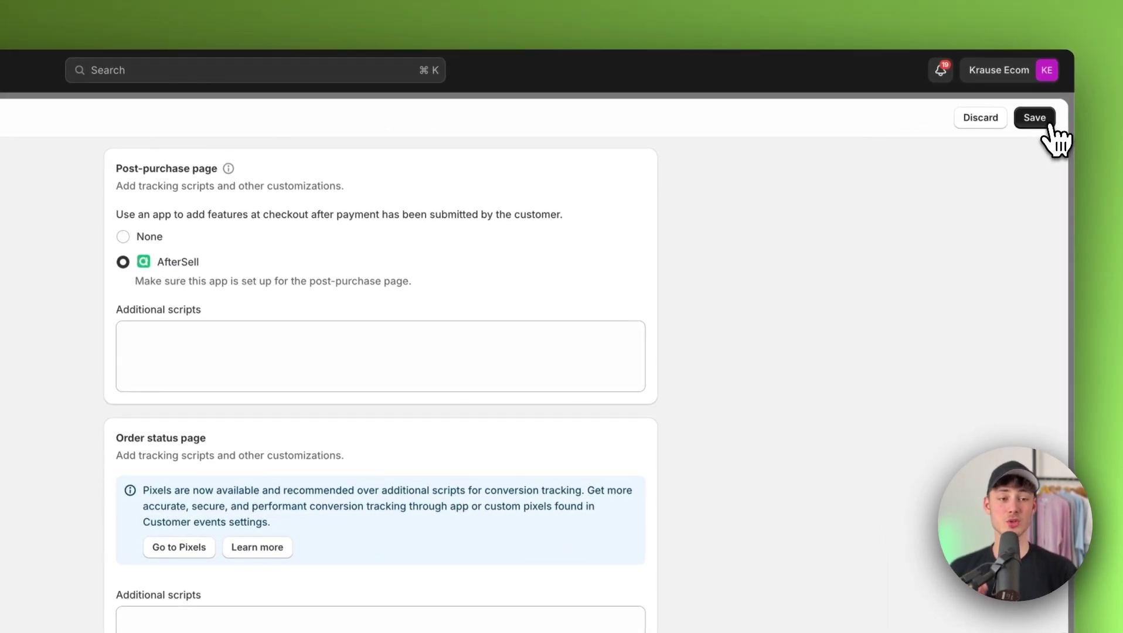
left_click(1035, 118)
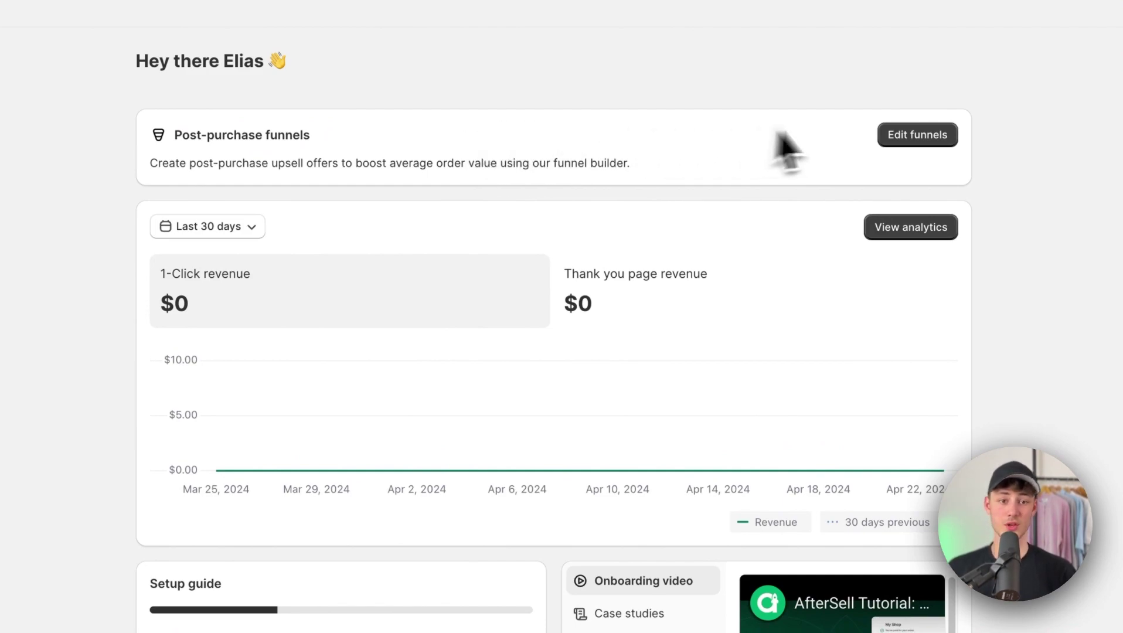
Create a new funnel from the funnels list and name it 'Test funnel'
left_click(935, 136)
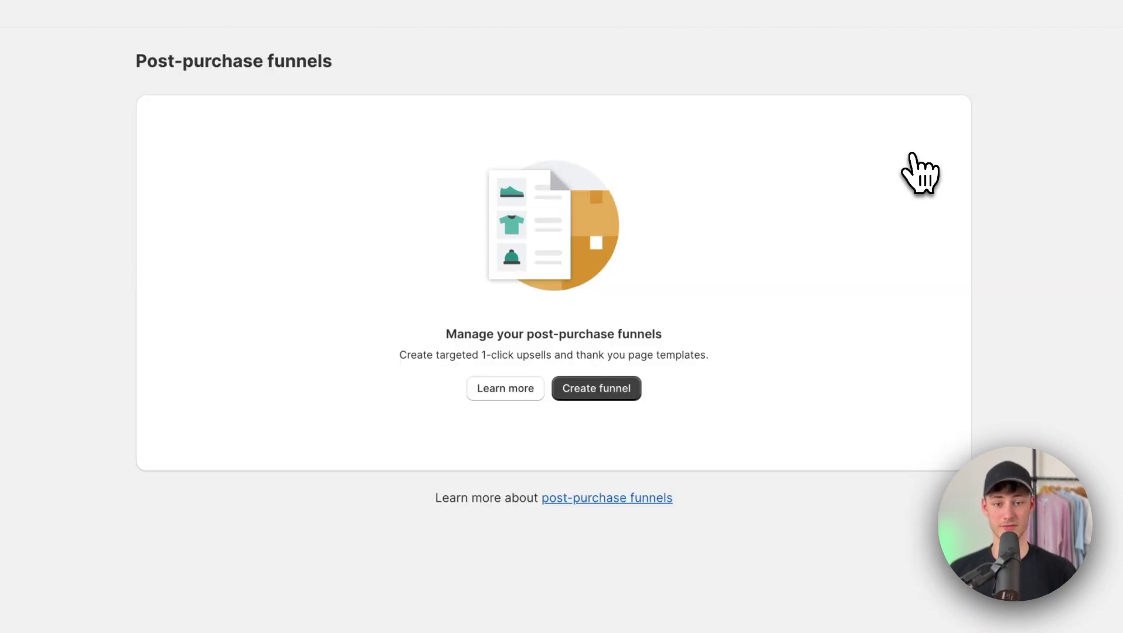
left_click(596, 392)
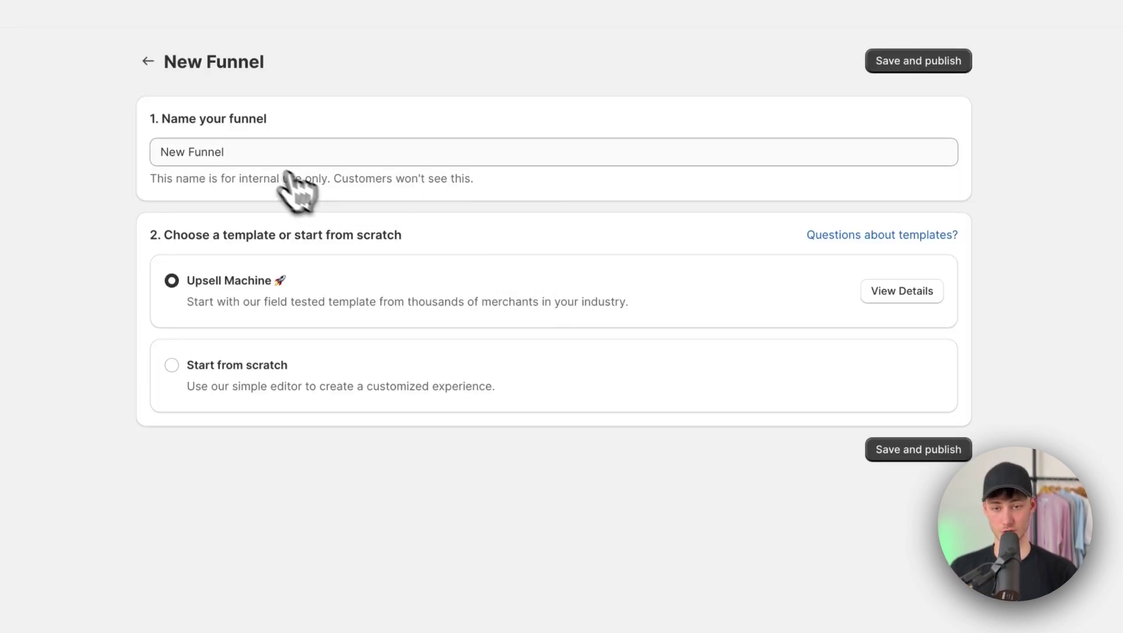
left_click(175, 157)
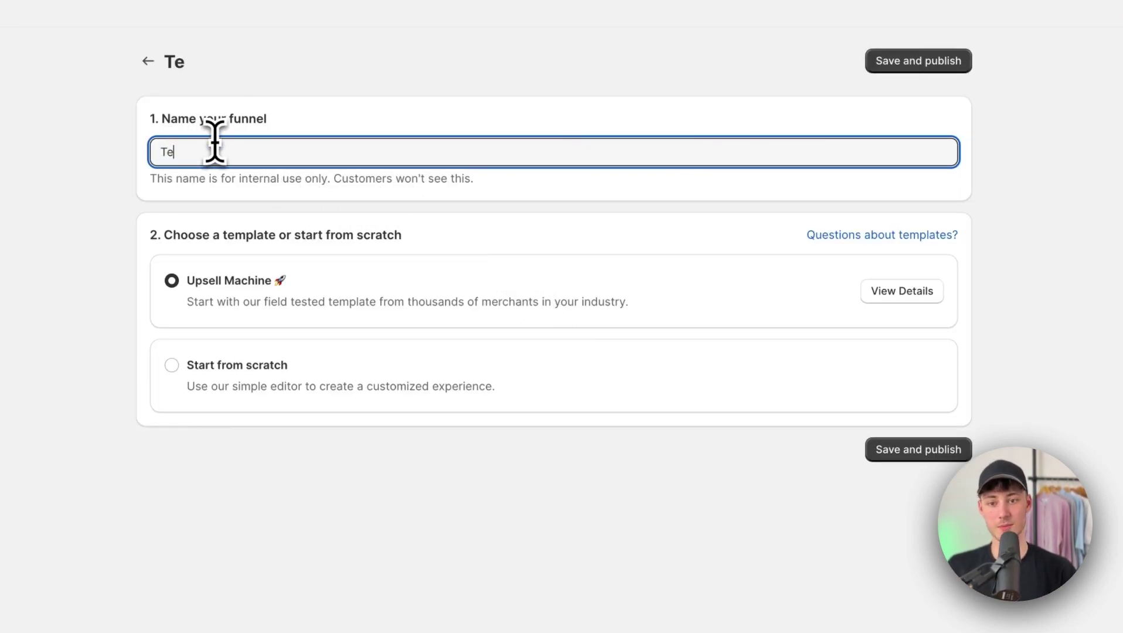
type("Test gu")
key("BackSpace")
key("BackSpace")
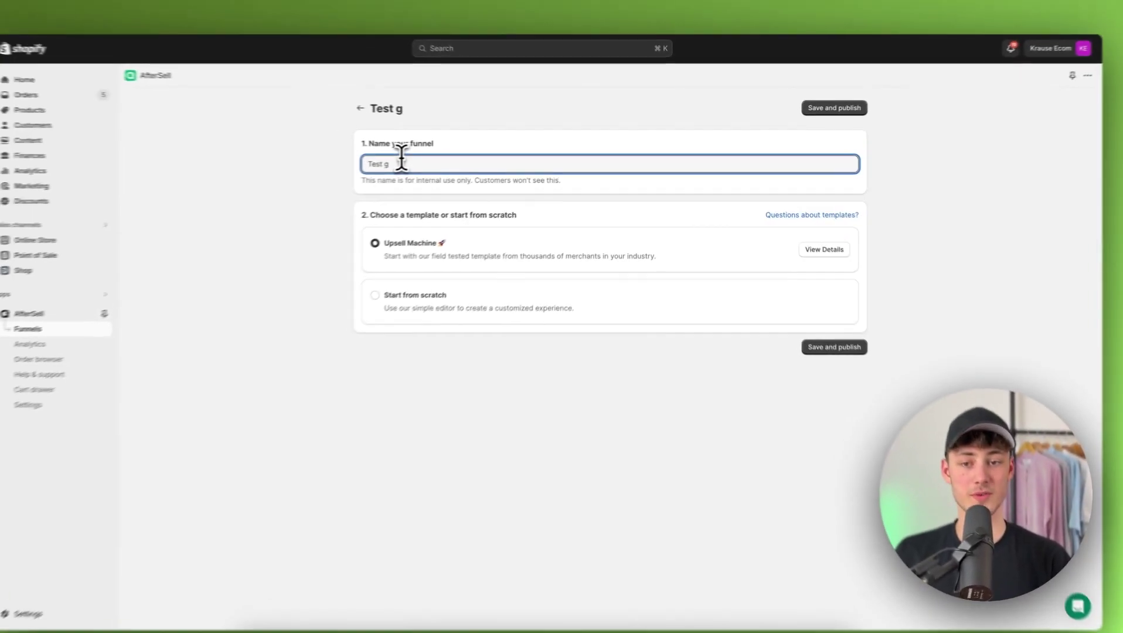
type("funnel")
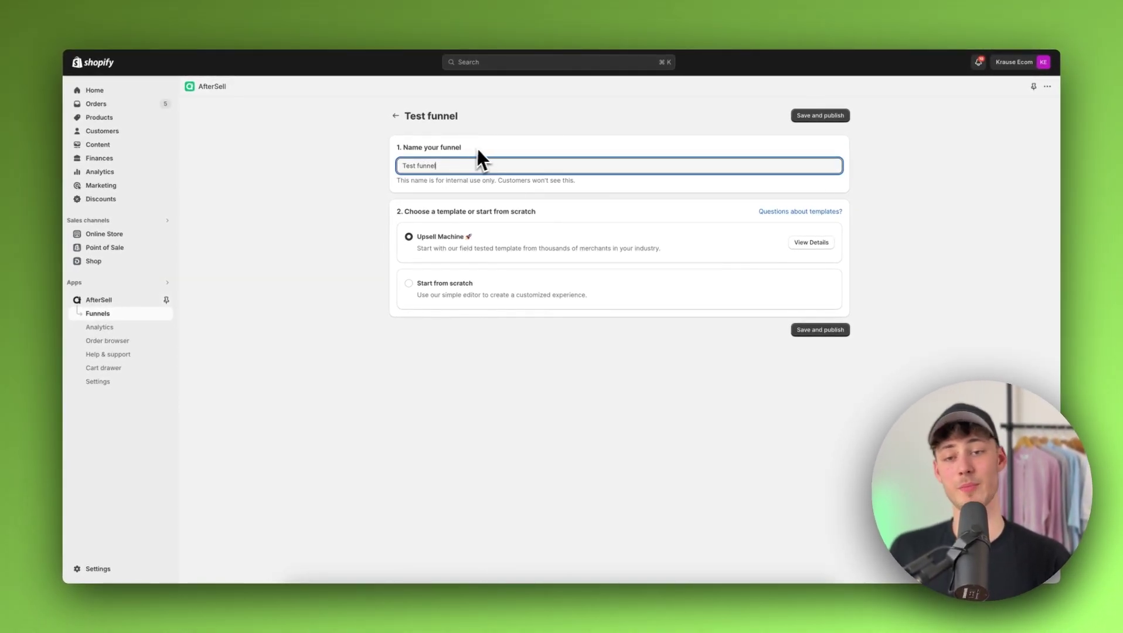
left_click(529, 135)
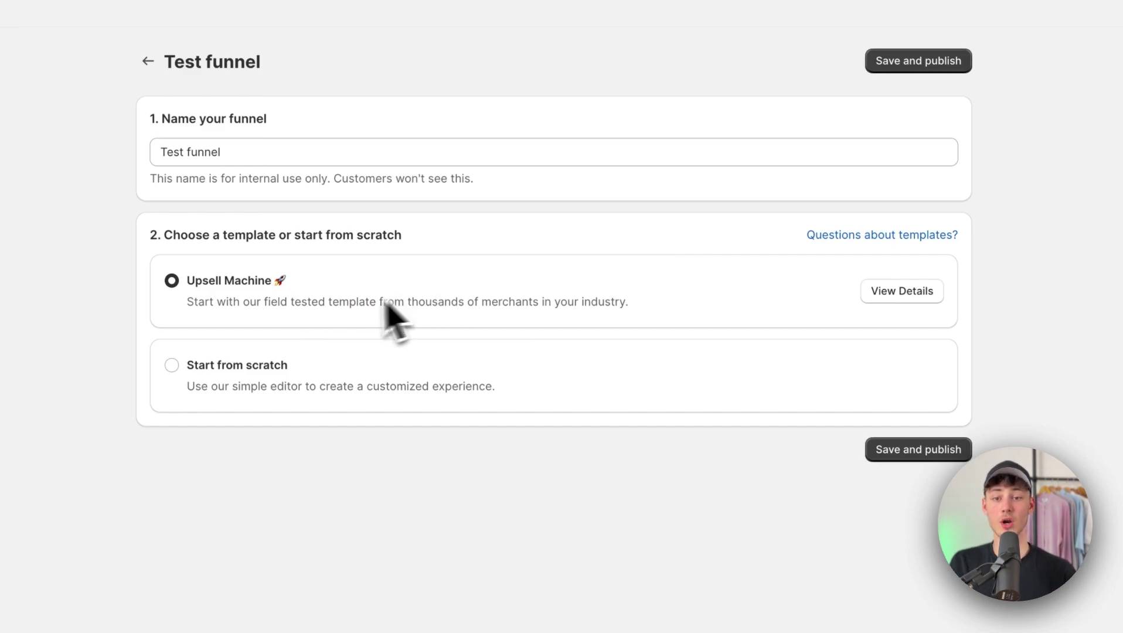
Keep the Upsell Machine template selected after briefly trying Start from scratch
left_click(171, 369)
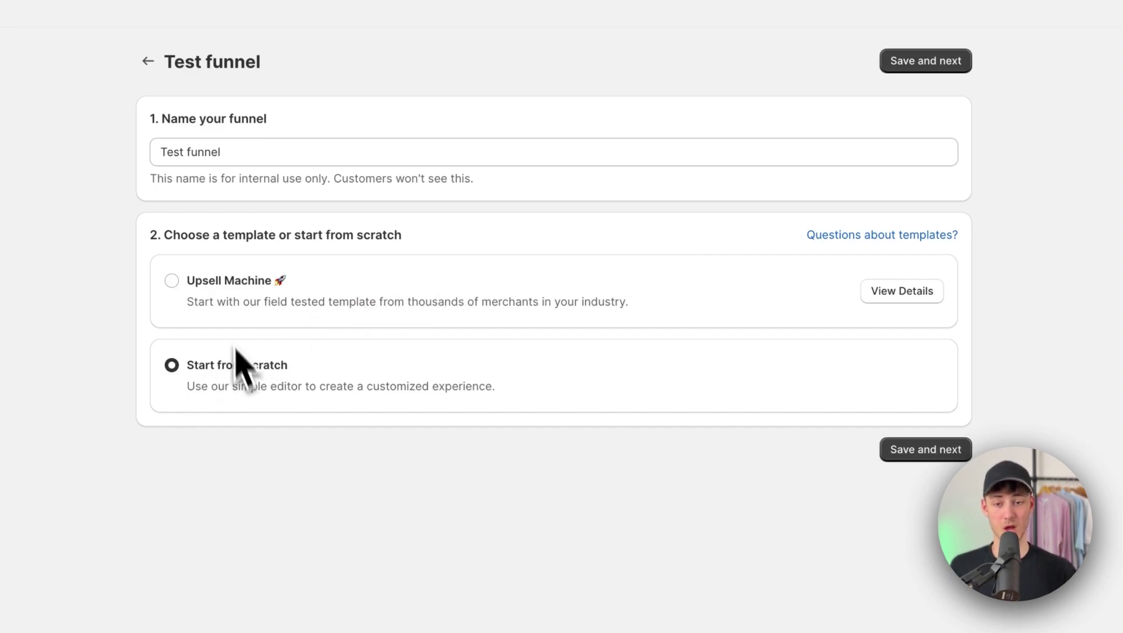
left_click(172, 280)
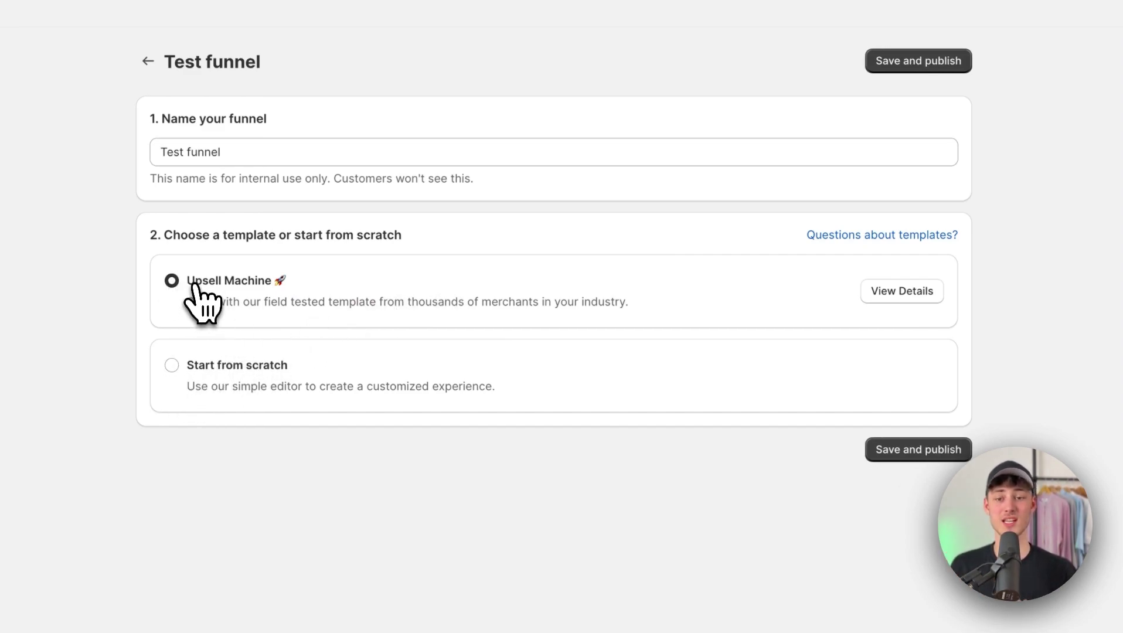
left_click_drag(195, 283, 321, 301)
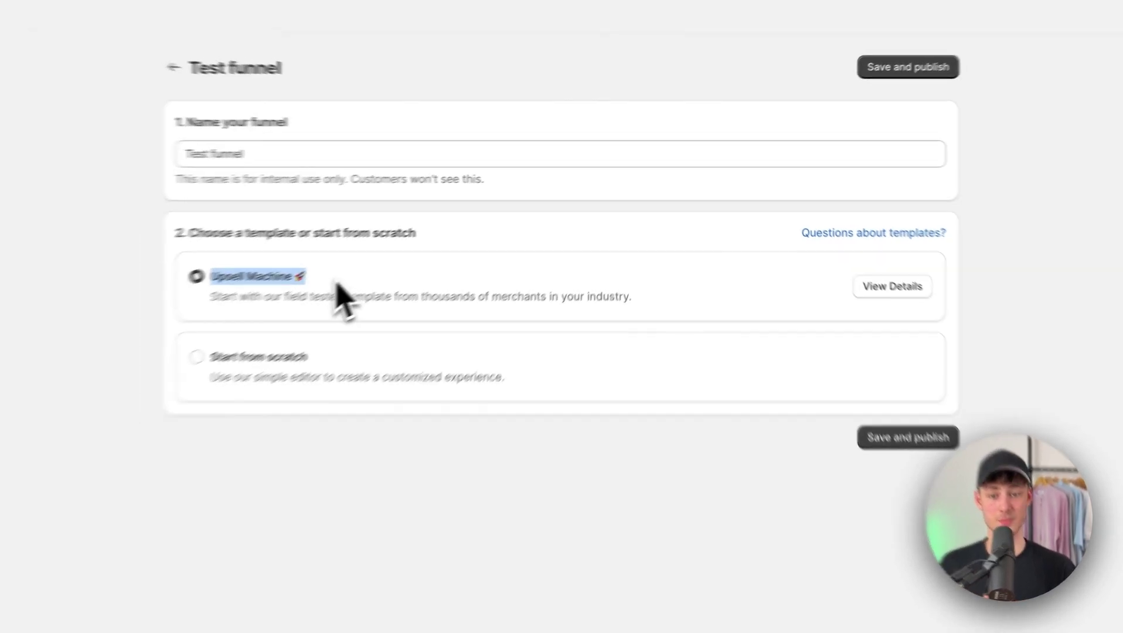
Open the Upsell Machine details and change Max discount from 30 to 20
left_click(489, 240)
mouse_move(487, 326)
left_mouse_down()
mouse_move(675, 352)
mouse_move(688, 394)
mouse_move(482, 314)
left_mouse_up()
left_click(729, 393)
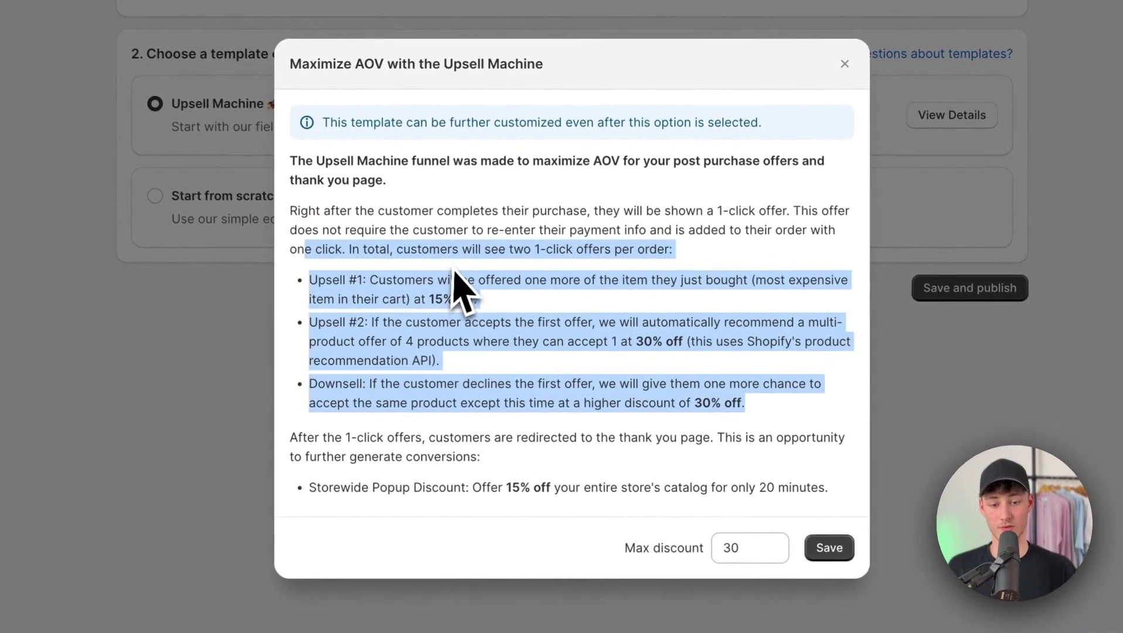
left_click(528, 310)
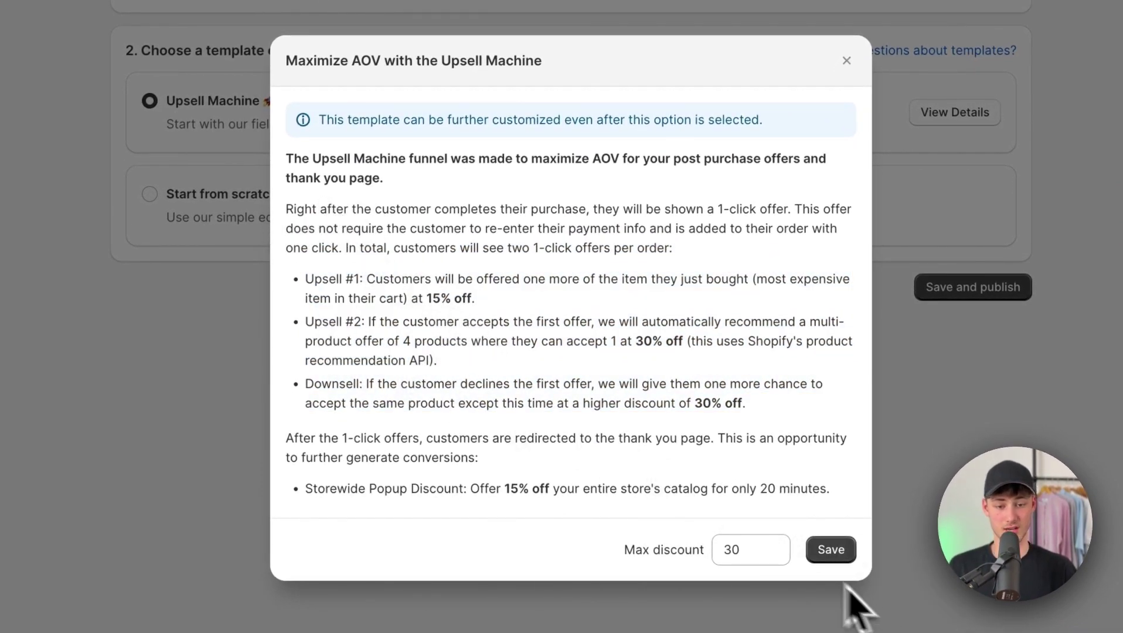
triple_click(669, 554)
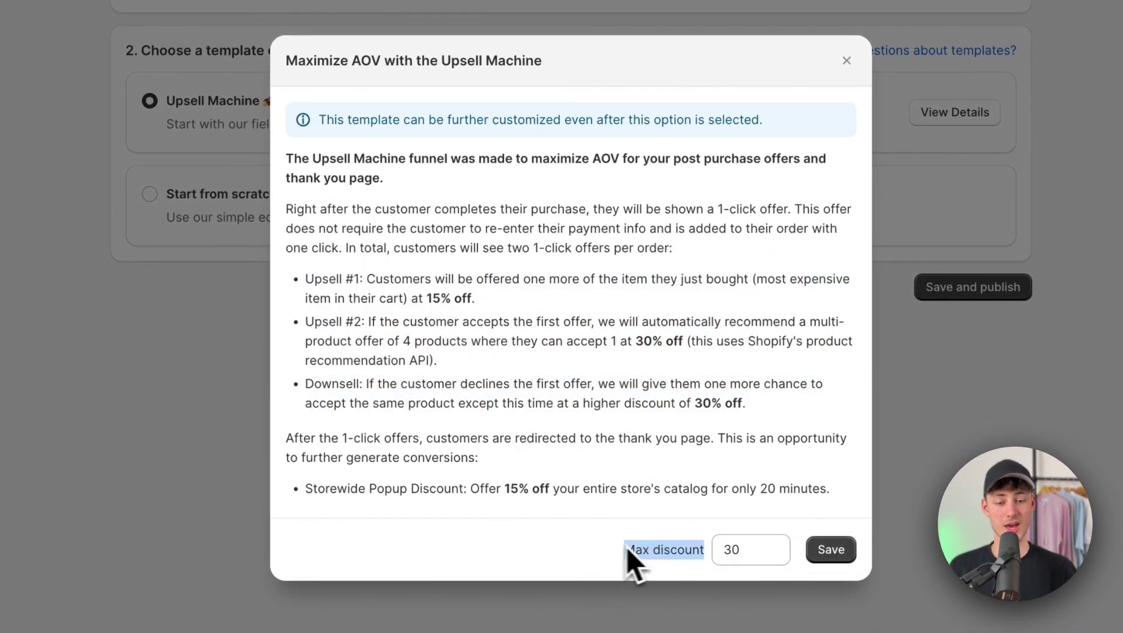
left_click(639, 563)
triple_click(663, 554)
left_click(721, 551)
double_click(721, 551)
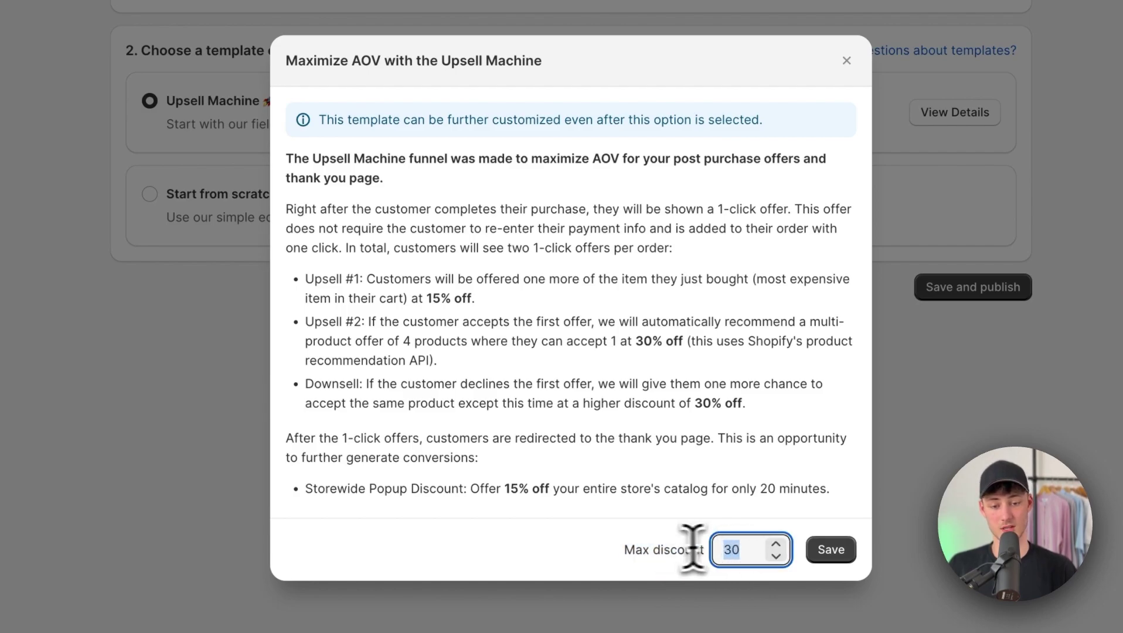
type("20")
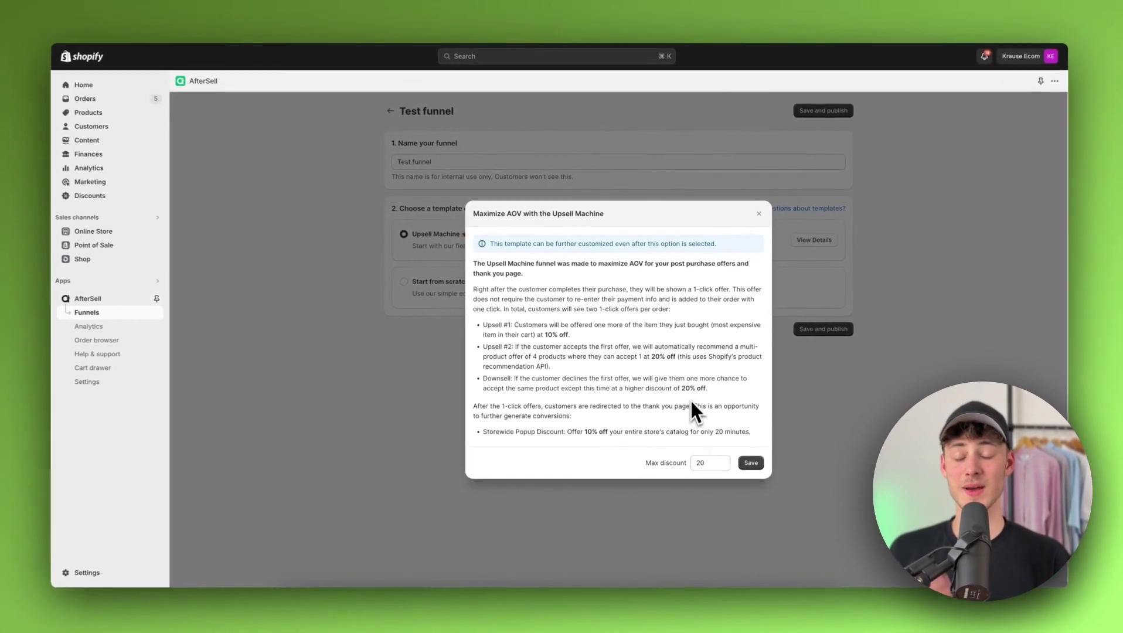
left_click(717, 422)
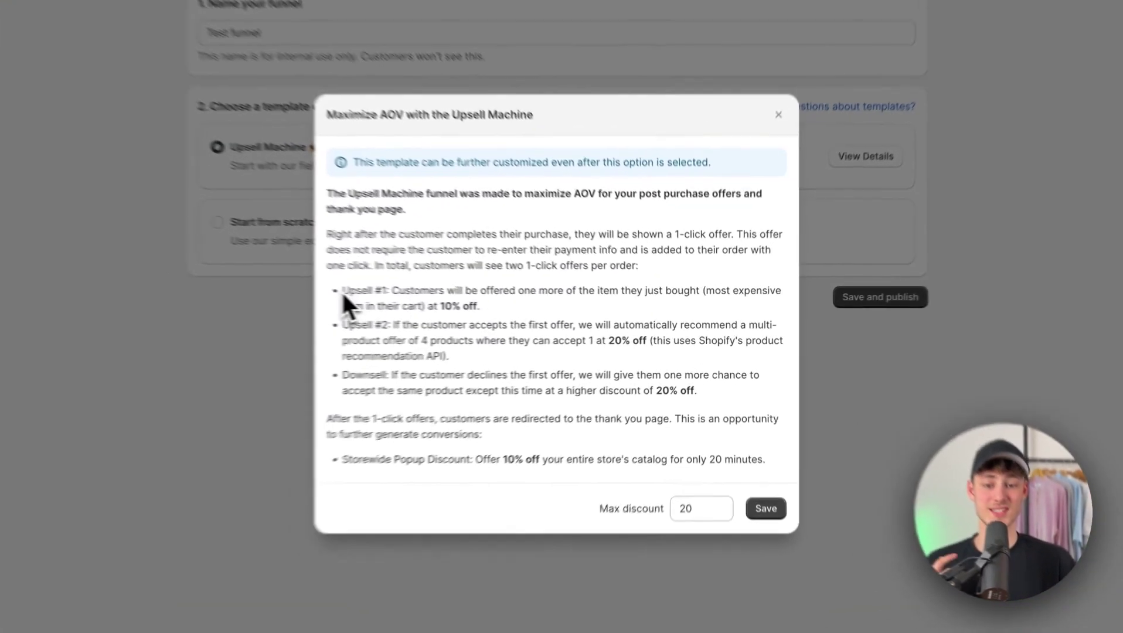
Review the first upsell's 10% off offer and the second upsell description
left_click_drag(486, 328, 534, 338)
left_click(533, 337)
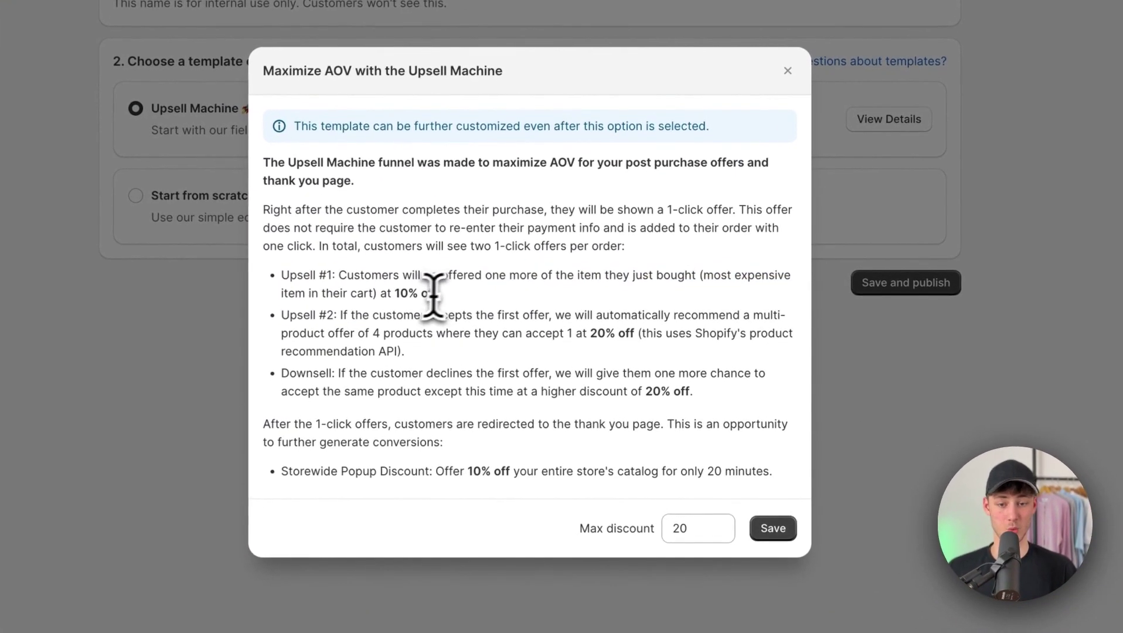
left_click_drag(332, 276, 744, 276)
left_click(680, 281)
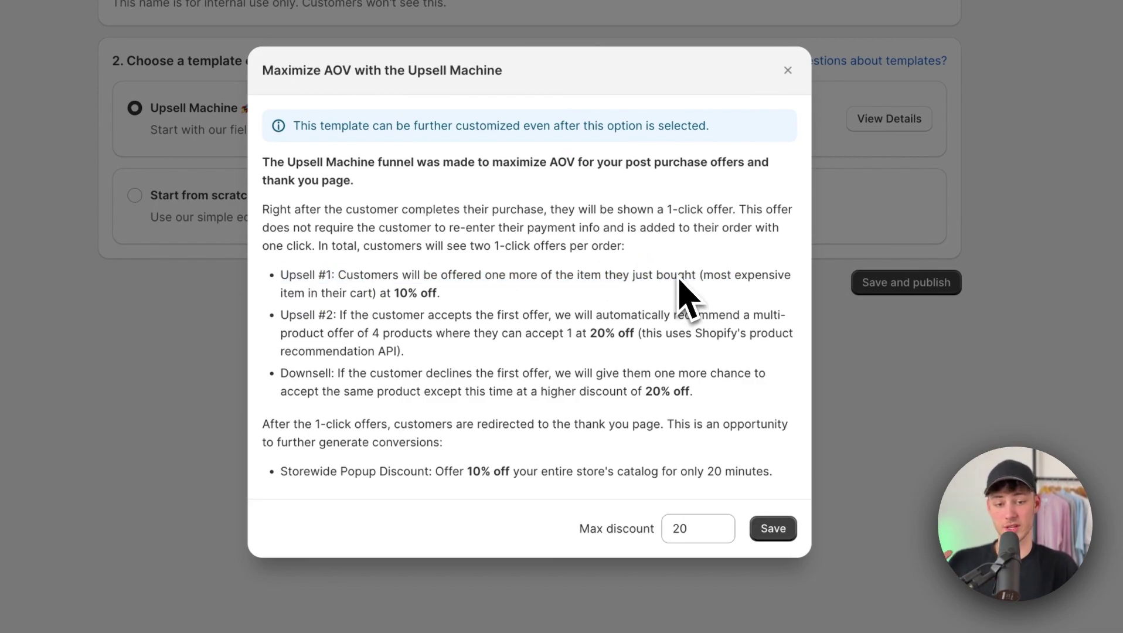
left_click_drag(378, 293, 545, 352)
left_click(489, 310)
left_click(563, 375)
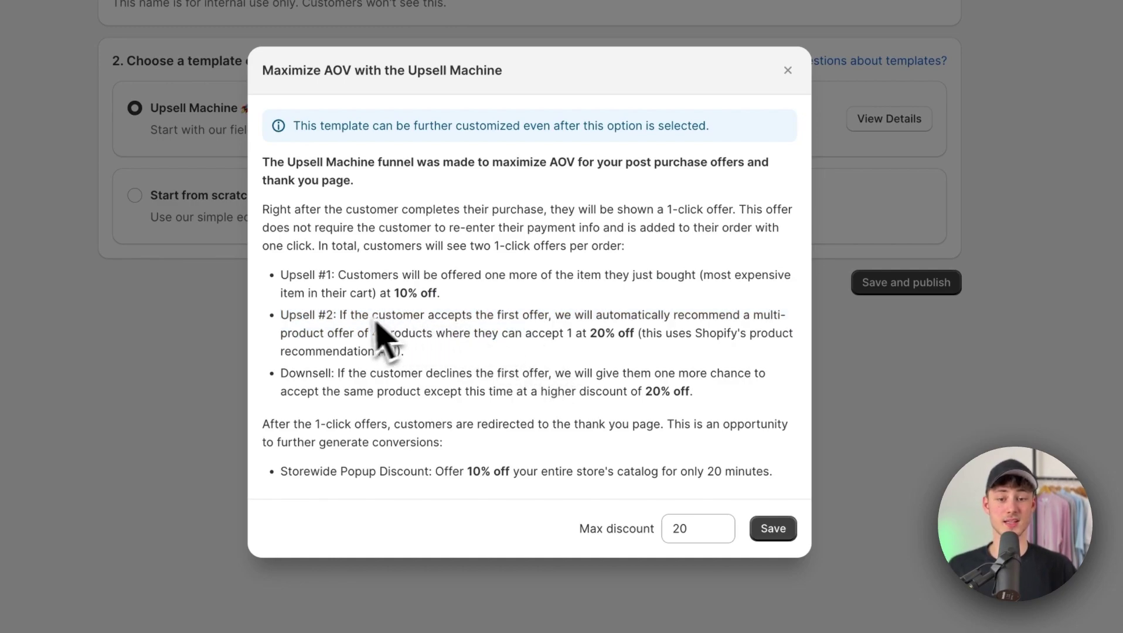
left_click_drag(333, 315, 493, 358)
left_click(584, 318)
left_click(557, 359)
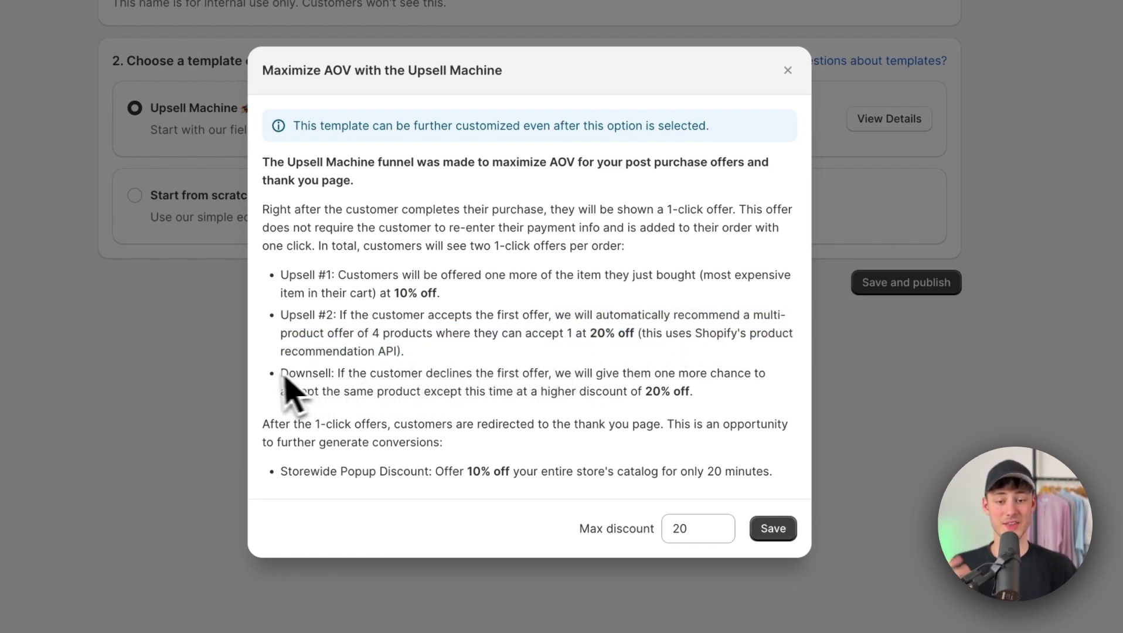
Review the Downsell and Upsell #1 descriptions, then save and publish the funnel
left_click_drag(281, 375, 627, 391)
left_click(663, 391)
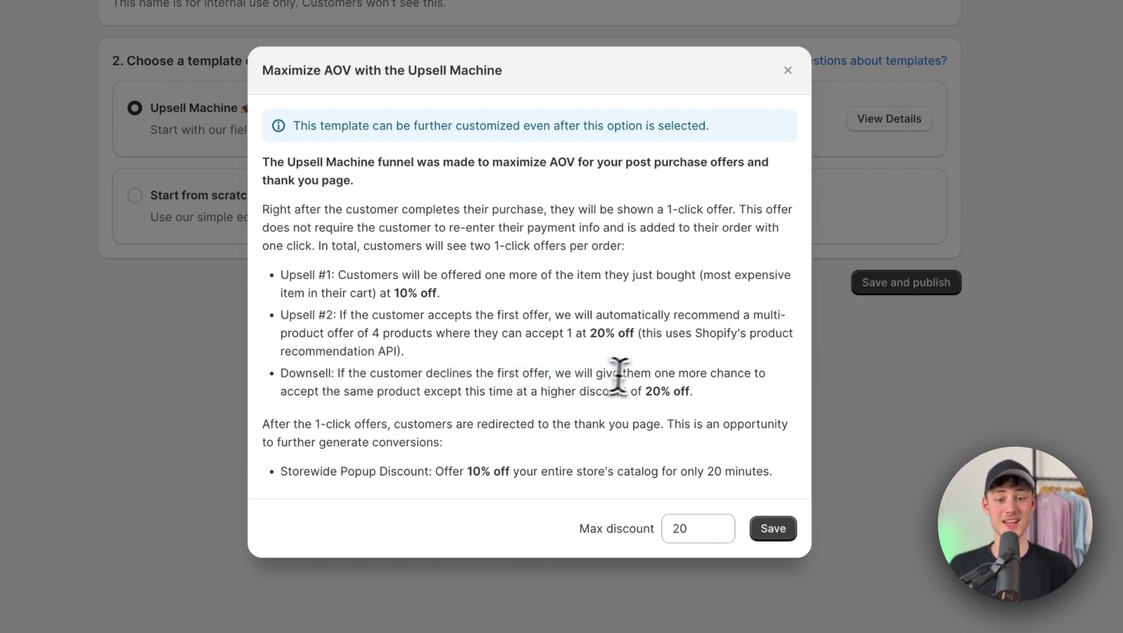
left_click_drag(337, 275, 311, 276)
triple_click(434, 283)
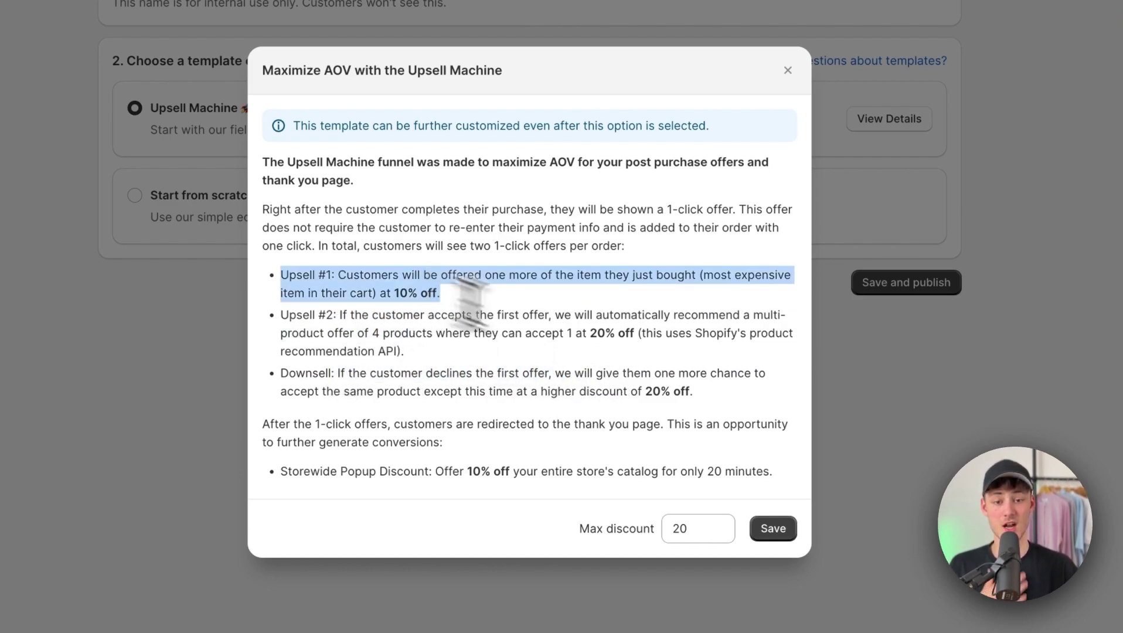
left_click(763, 392)
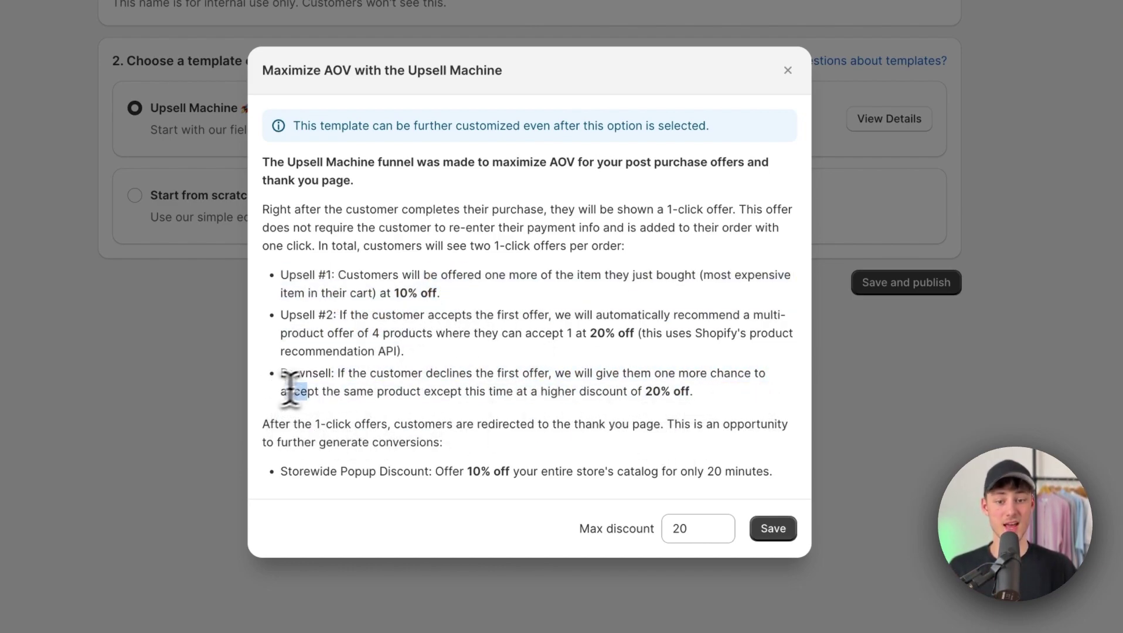
left_click_drag(290, 390, 700, 398)
left_click(709, 402)
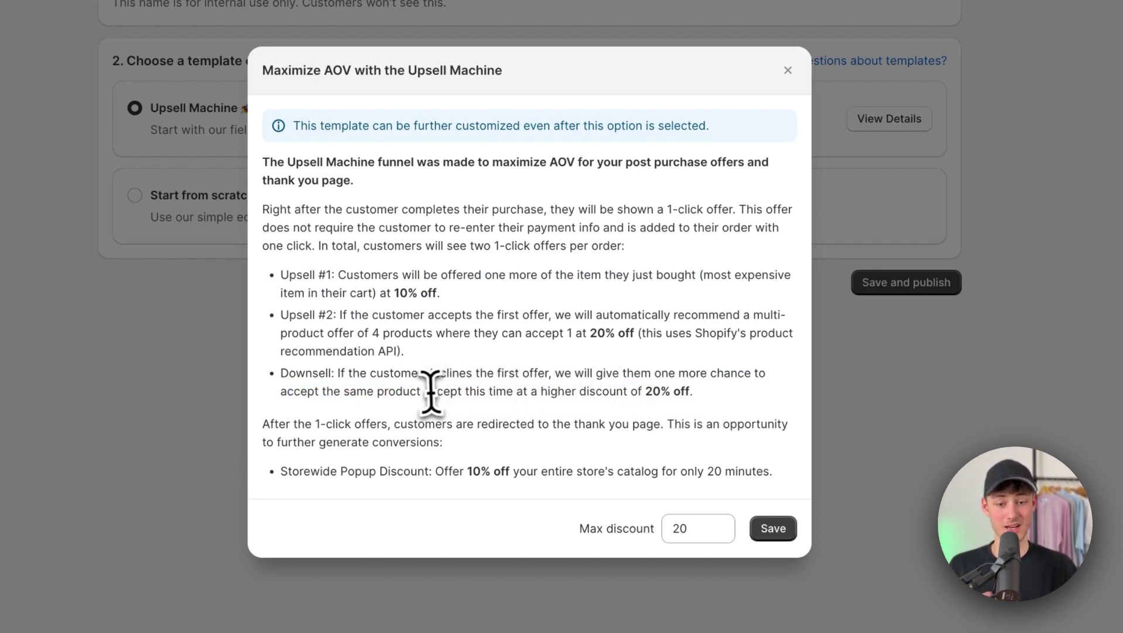
left_click_drag(431, 392, 710, 416)
left_click(714, 424)
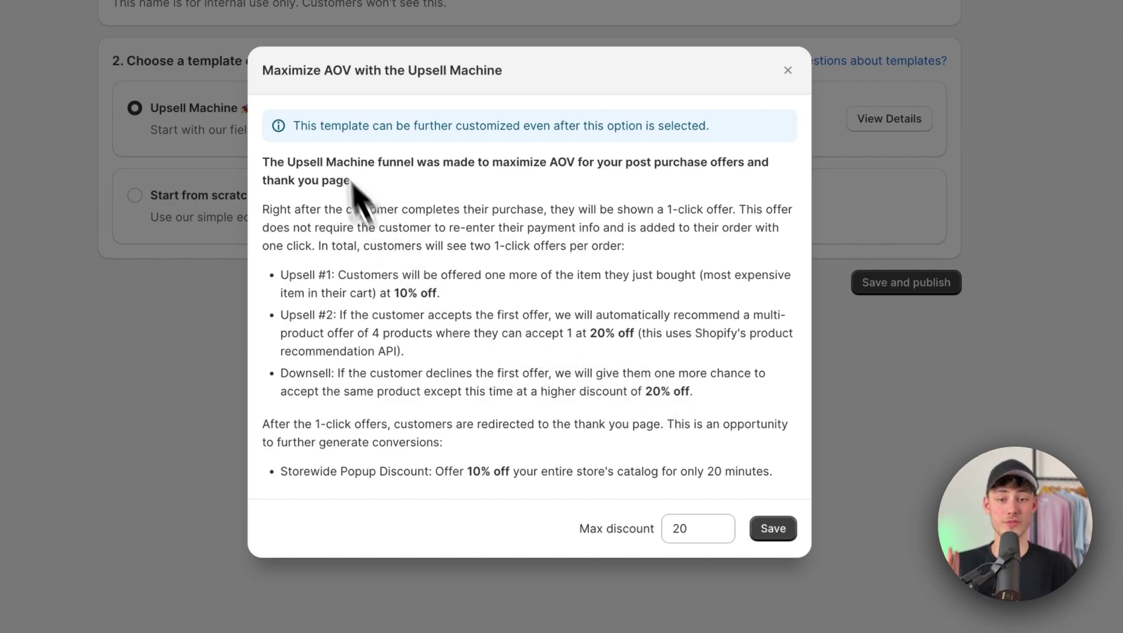
left_click(792, 529)
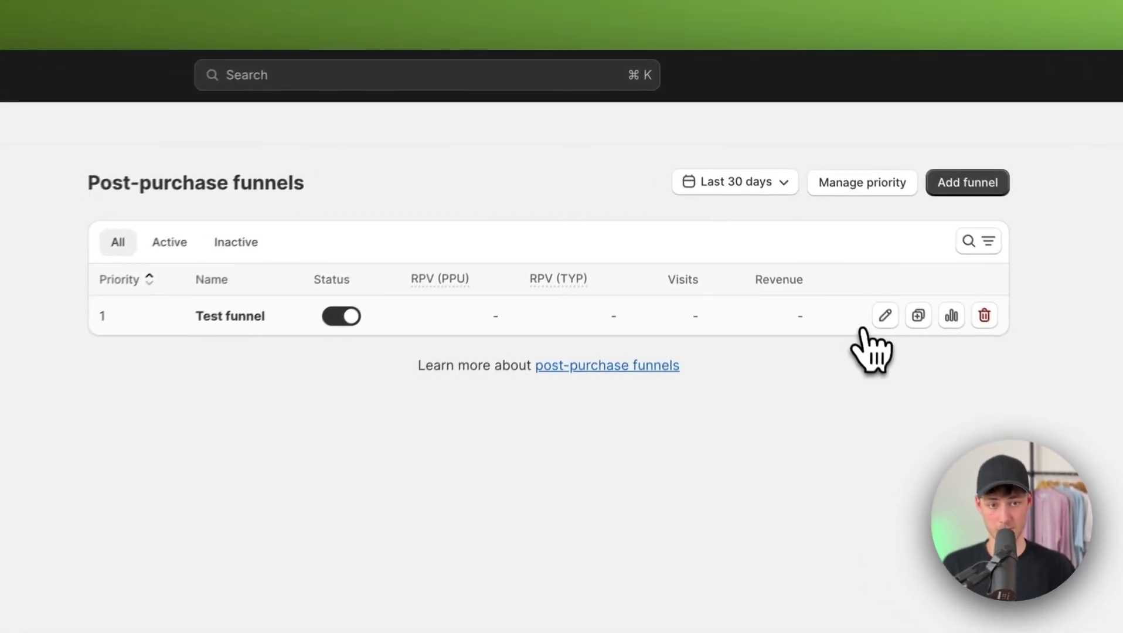
left_click(211, 331)
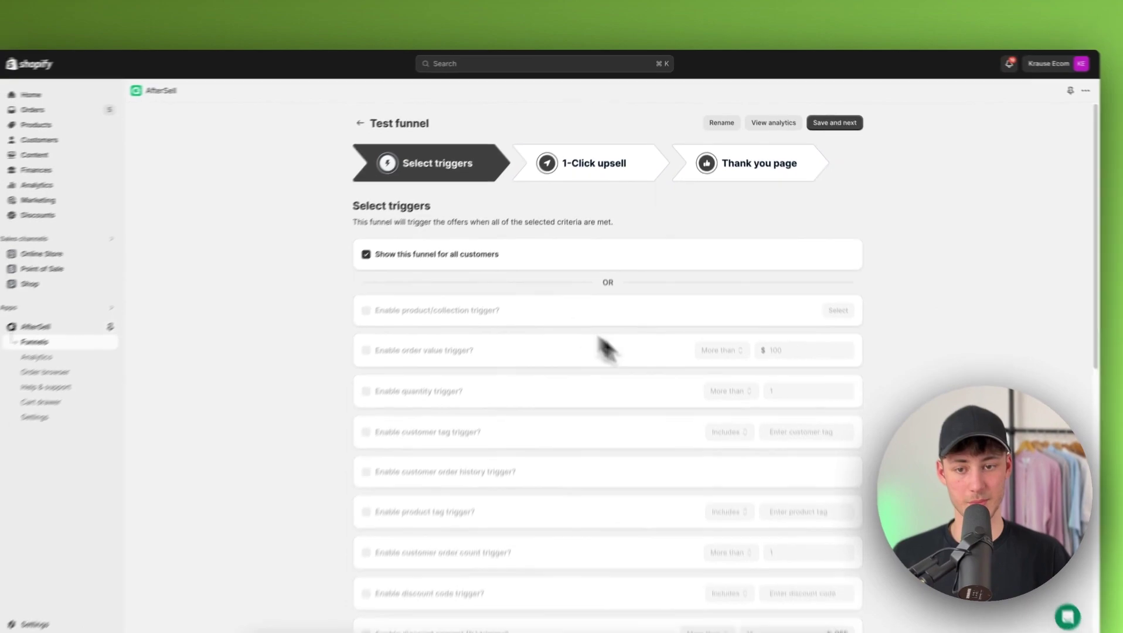
scroll(634, 316, "down", 10)
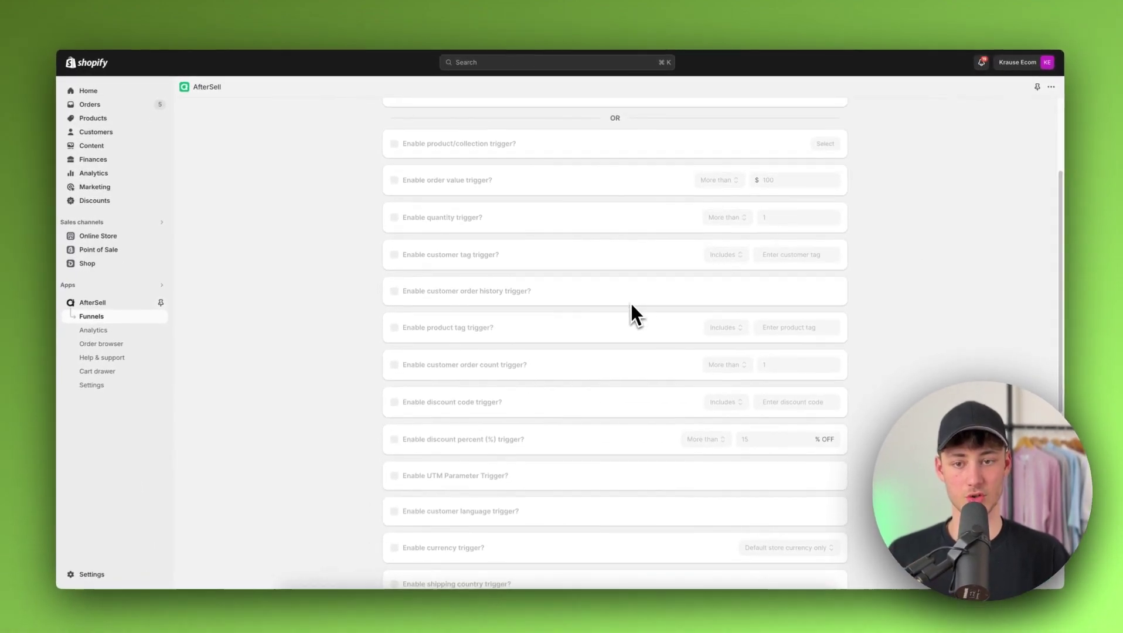
scroll(631, 303, "up", 10)
scroll(631, 301, "down", 20)
scroll(643, 311, "up", 20)
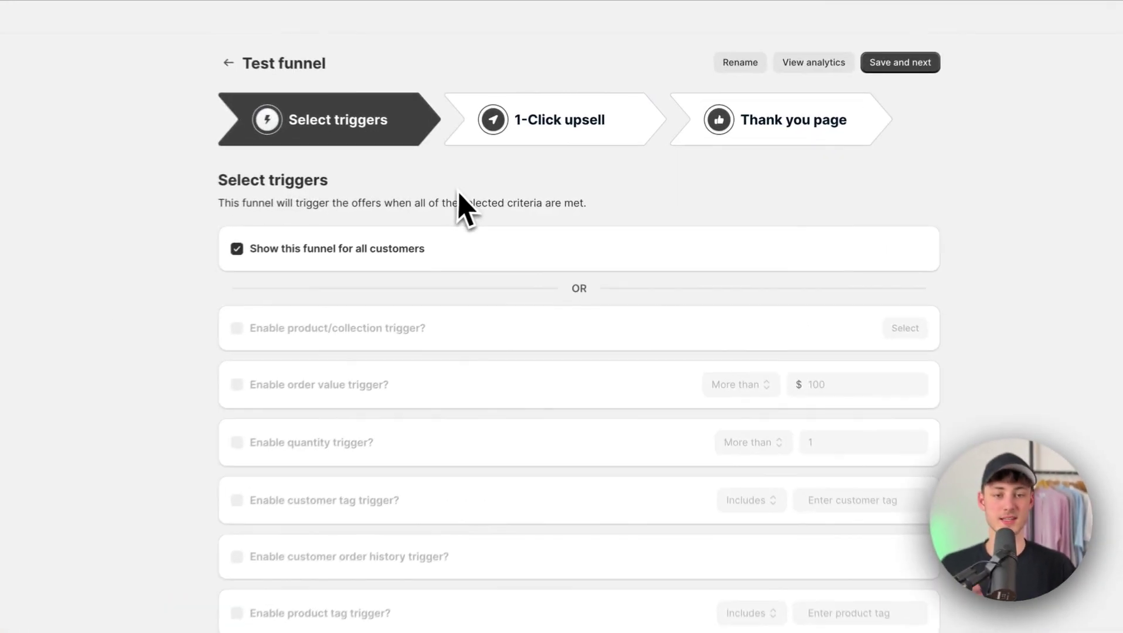
left_click(482, 120)
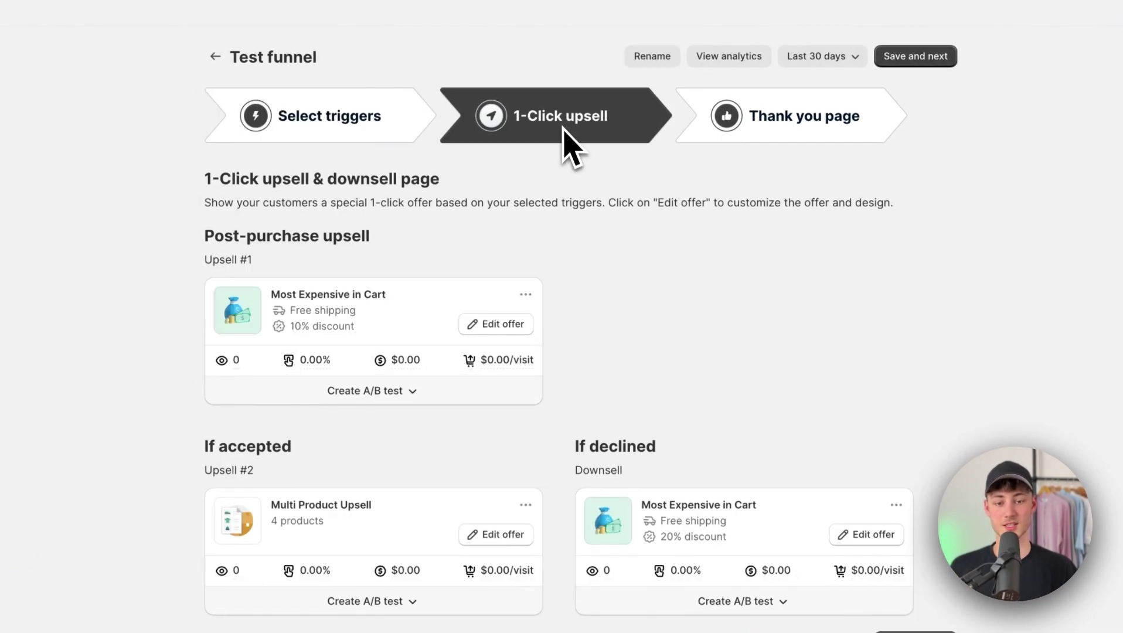
left_click(814, 116)
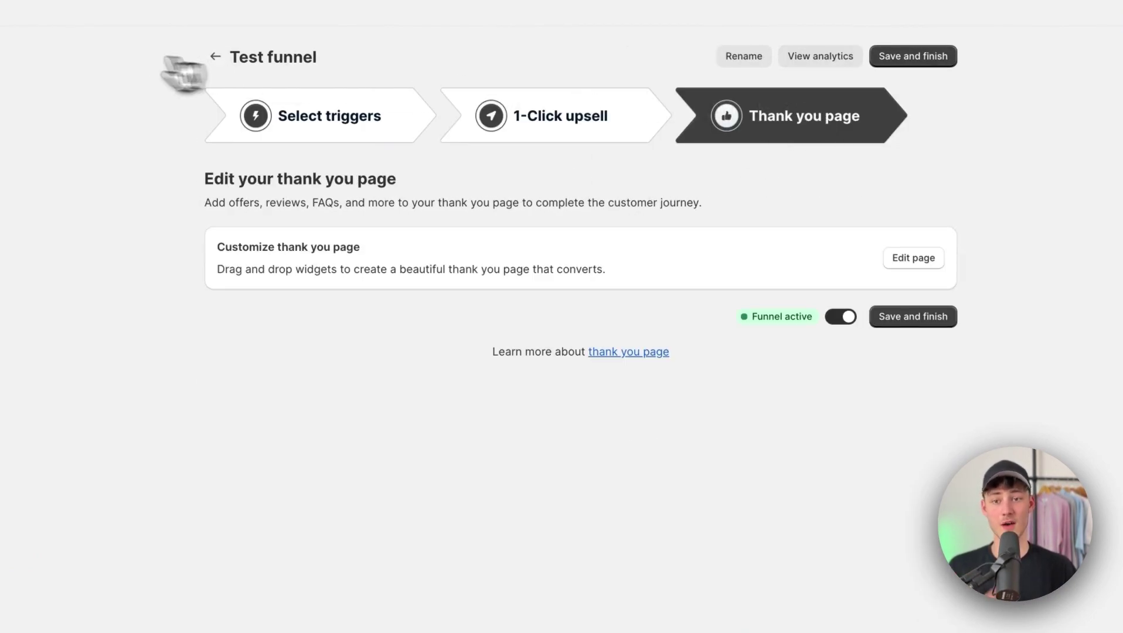
left_click(217, 56)
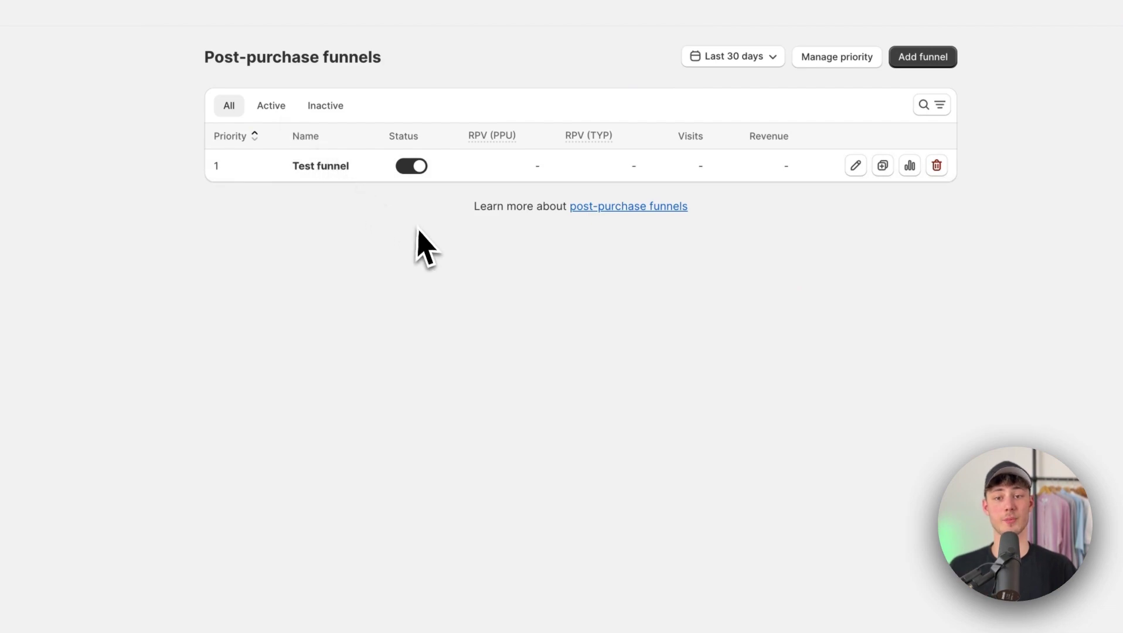
triple_click(443, 91)
left_click(484, 95)
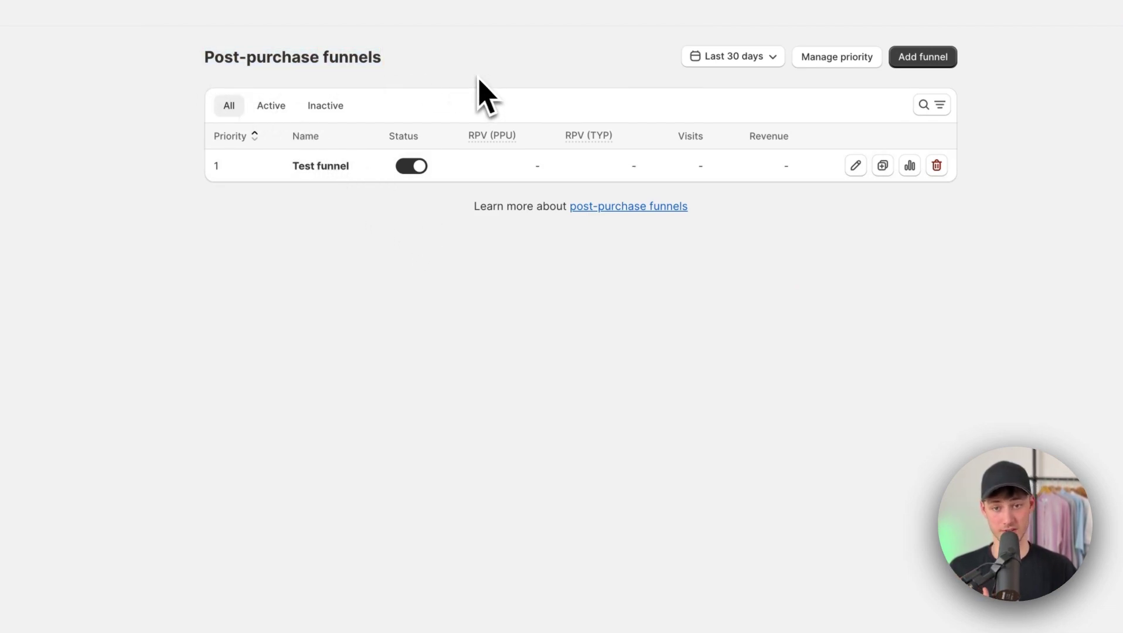
Add a funnel built from scratch and save it to reach the trigger settings
left_click(921, 57)
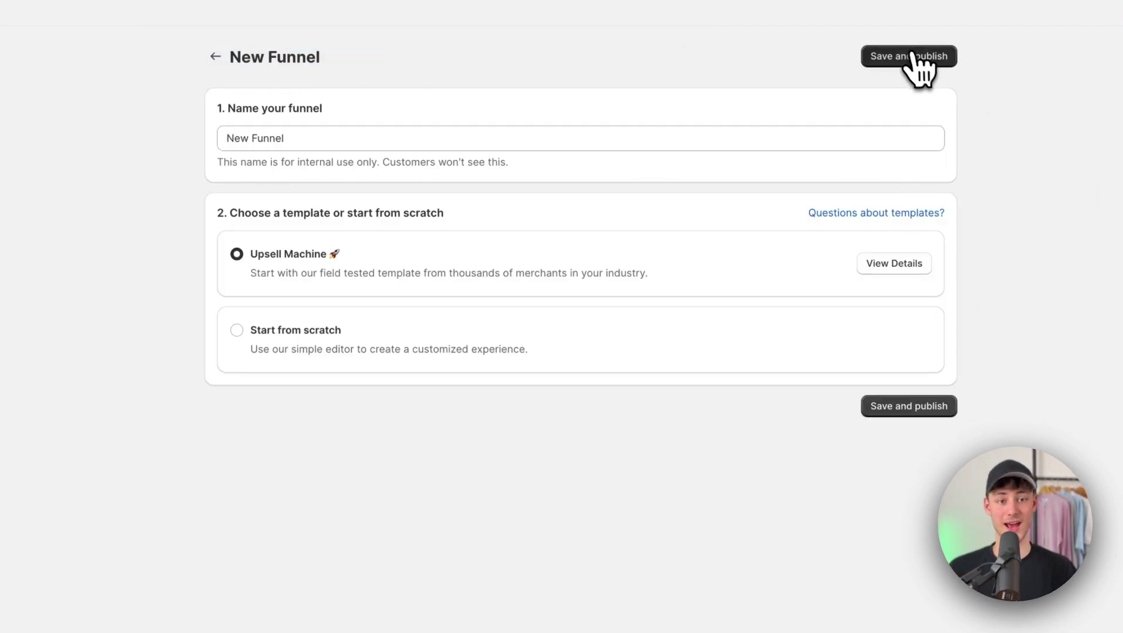
left_click(269, 331)
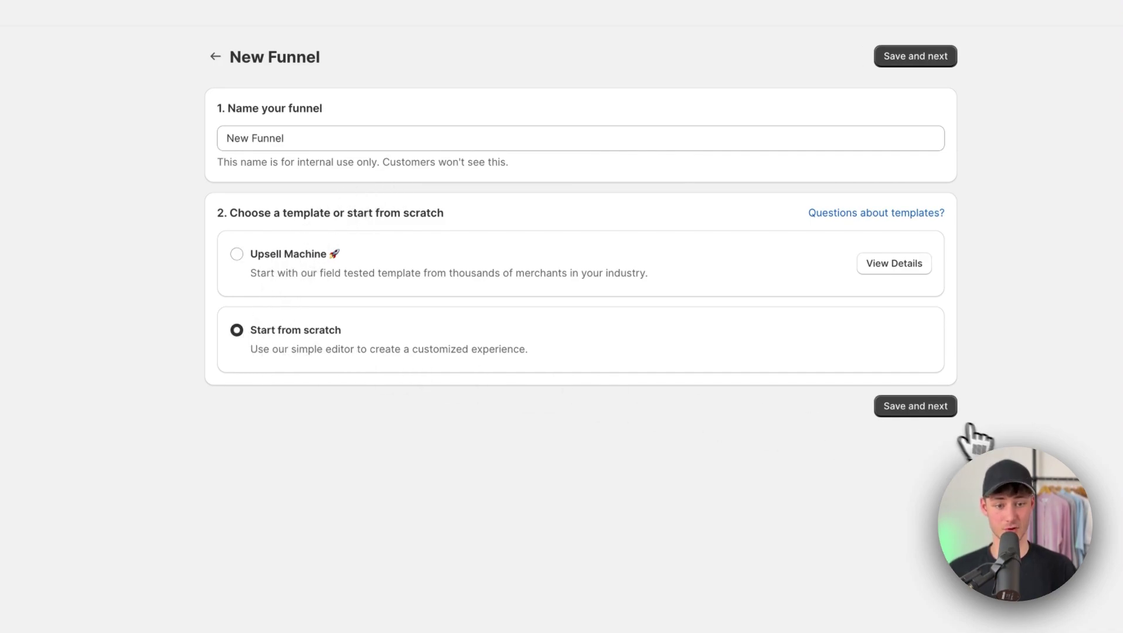
left_click(938, 410)
scroll(414, 329, "down", 9)
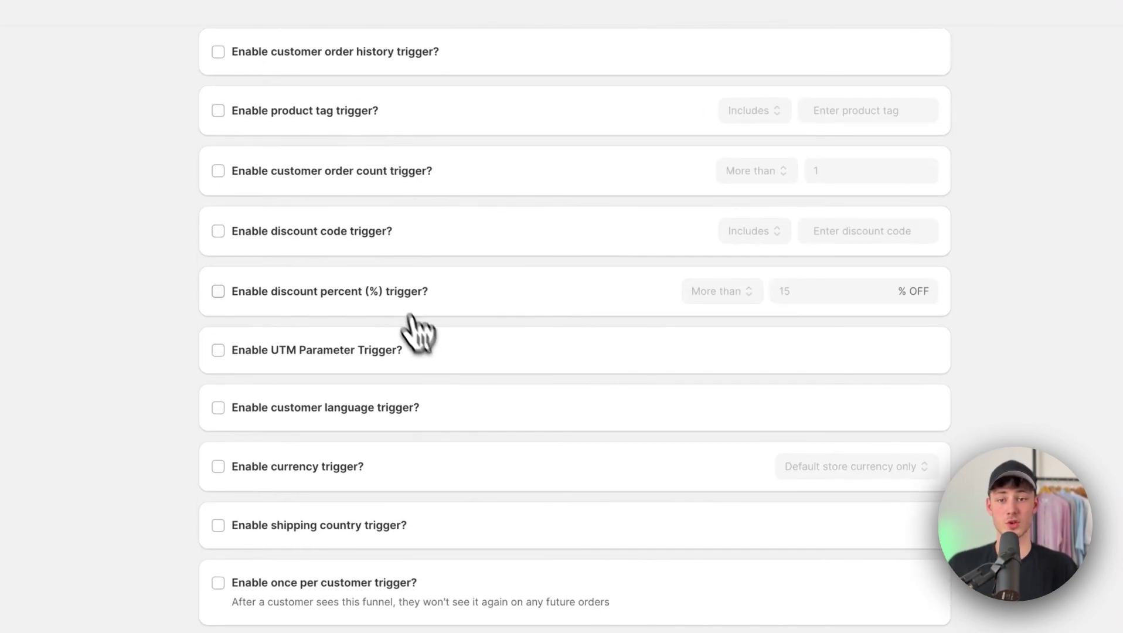
scroll(413, 328, "up", 9)
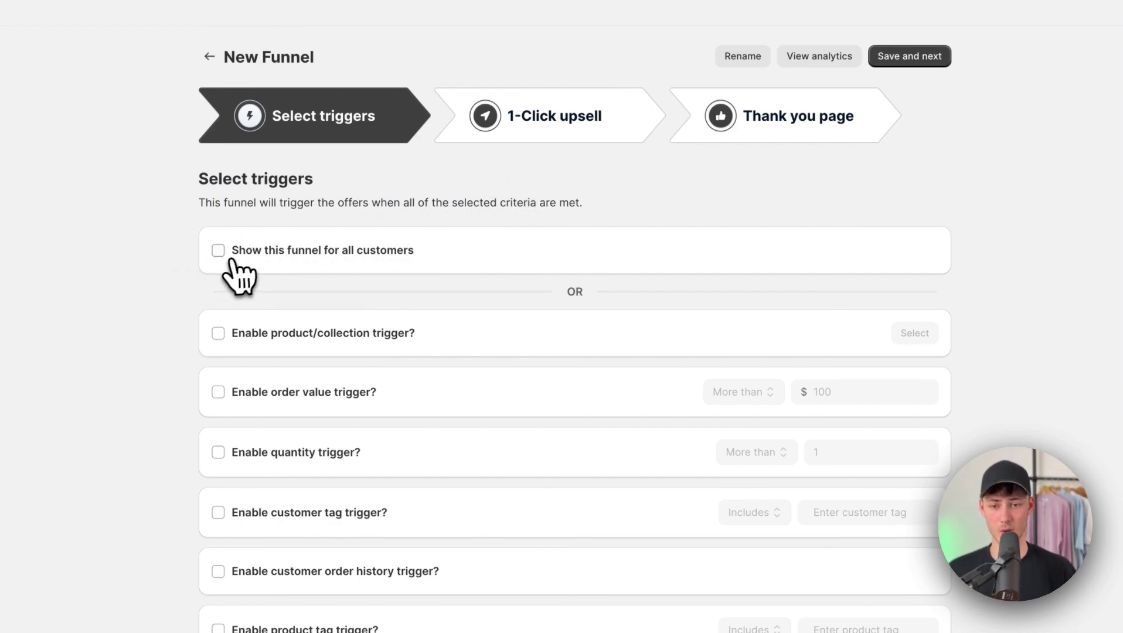
Toggle the all-customers and customer language triggers on and back off
left_click_drag(233, 255, 671, 254)
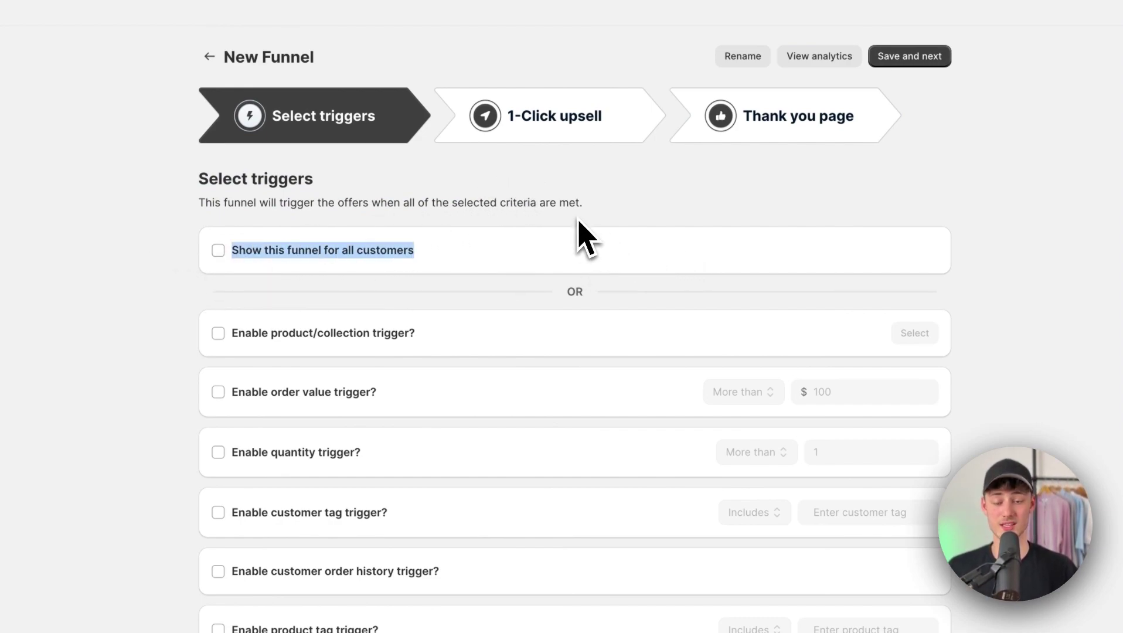
left_click(264, 252)
left_click(264, 252)
scroll(440, 311, "down", 5)
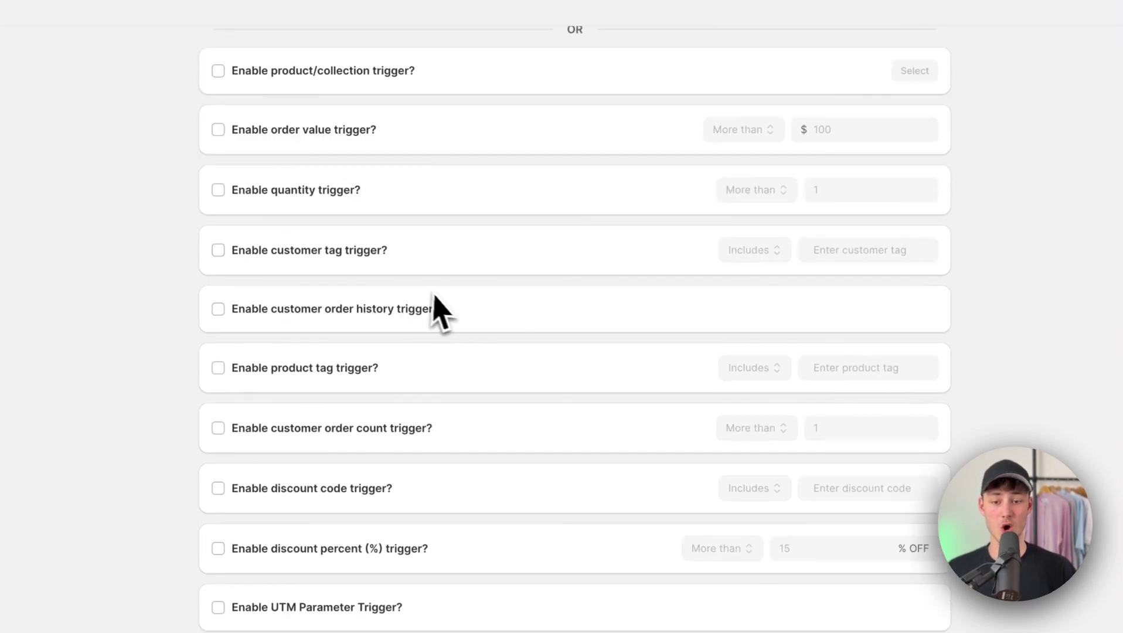
scroll(437, 301, "down", 4)
left_click_drag(226, 476, 393, 484)
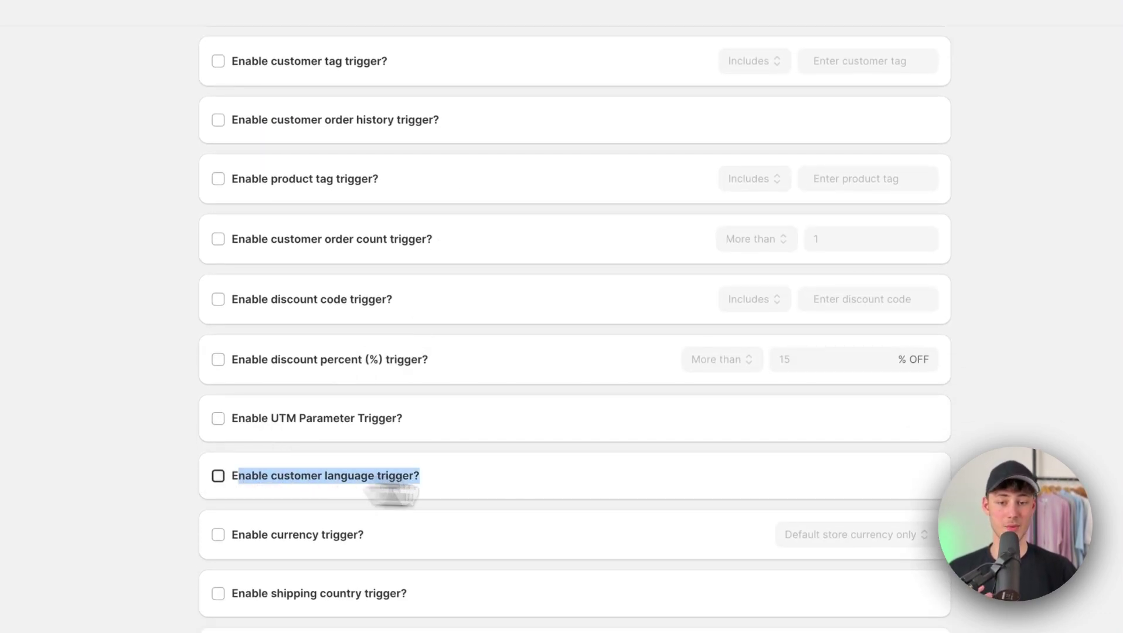
left_click(464, 489)
left_click(311, 492)
Toggle the quantity and variant name triggers on and back off, leaving all unchecked
scroll(244, 378, "up", 1)
scroll(242, 375, "up", 5)
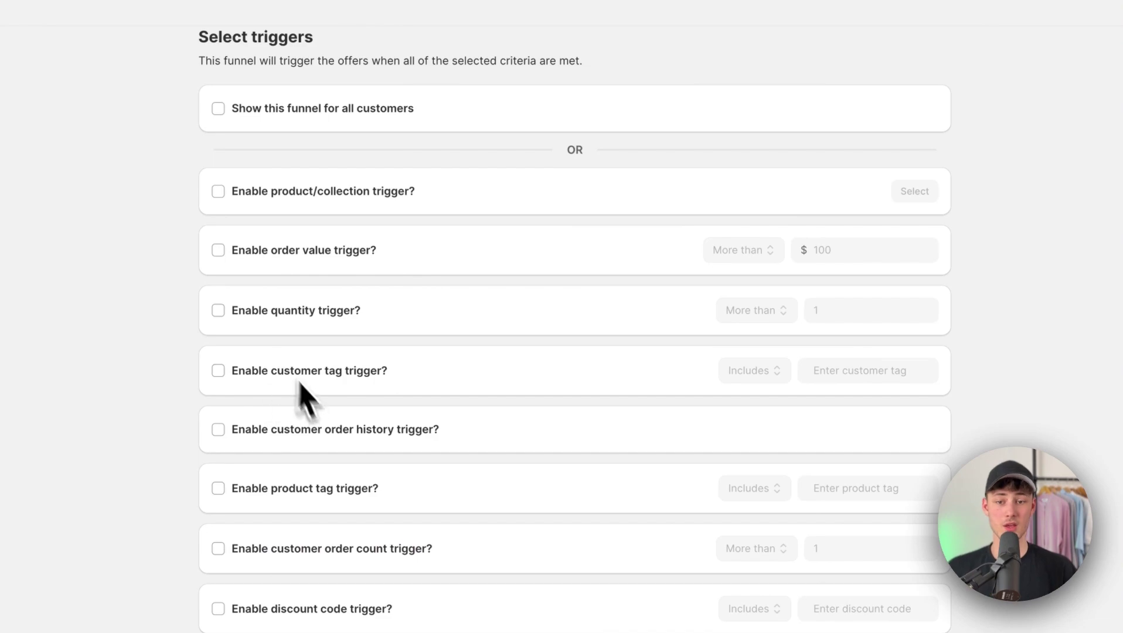
left_click(218, 310)
left_click(218, 311)
scroll(284, 363, "down", 10)
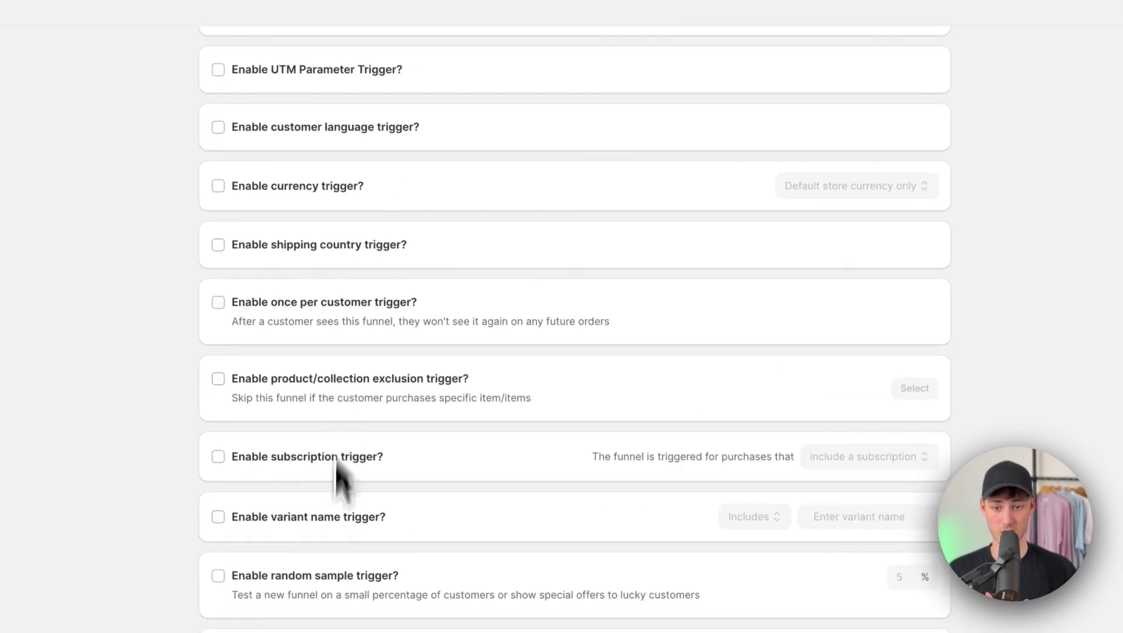
left_click(275, 525)
left_click(287, 524)
scroll(305, 510, "up", 10)
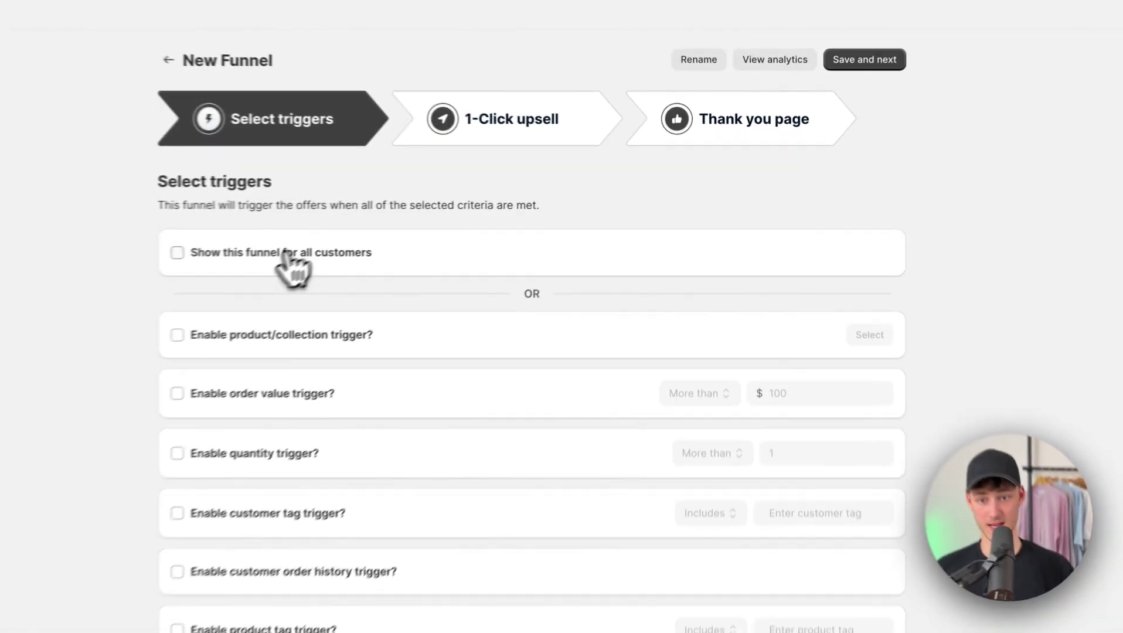
Tick 'Show this funnel for all customers' and save the triggers to continue
left_click(435, 235)
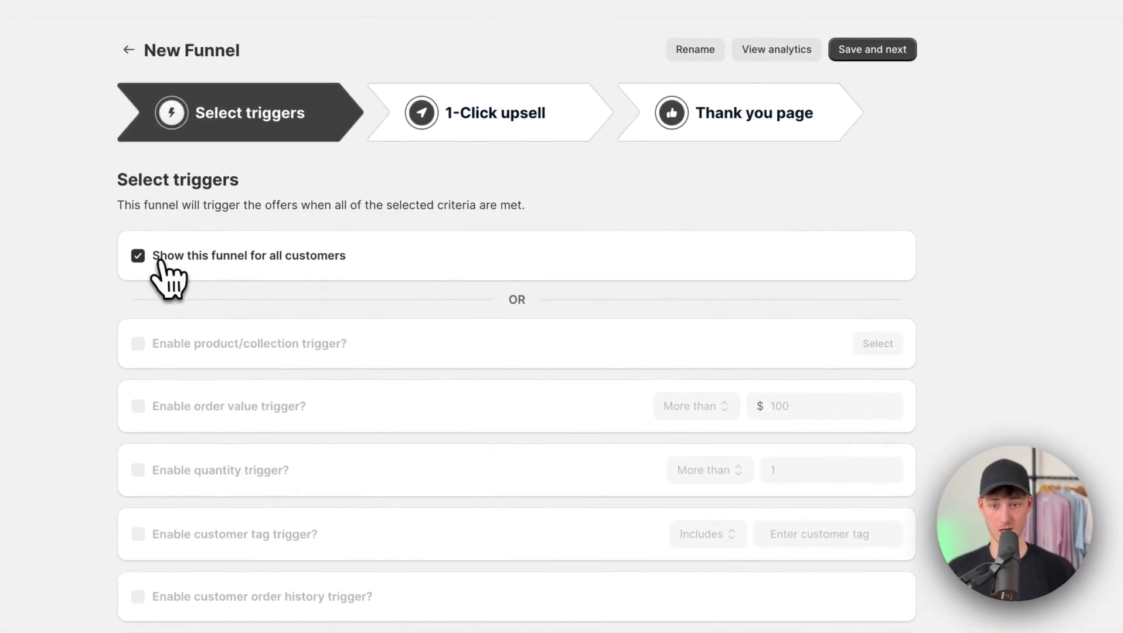
scroll(574, 201, "down", 15)
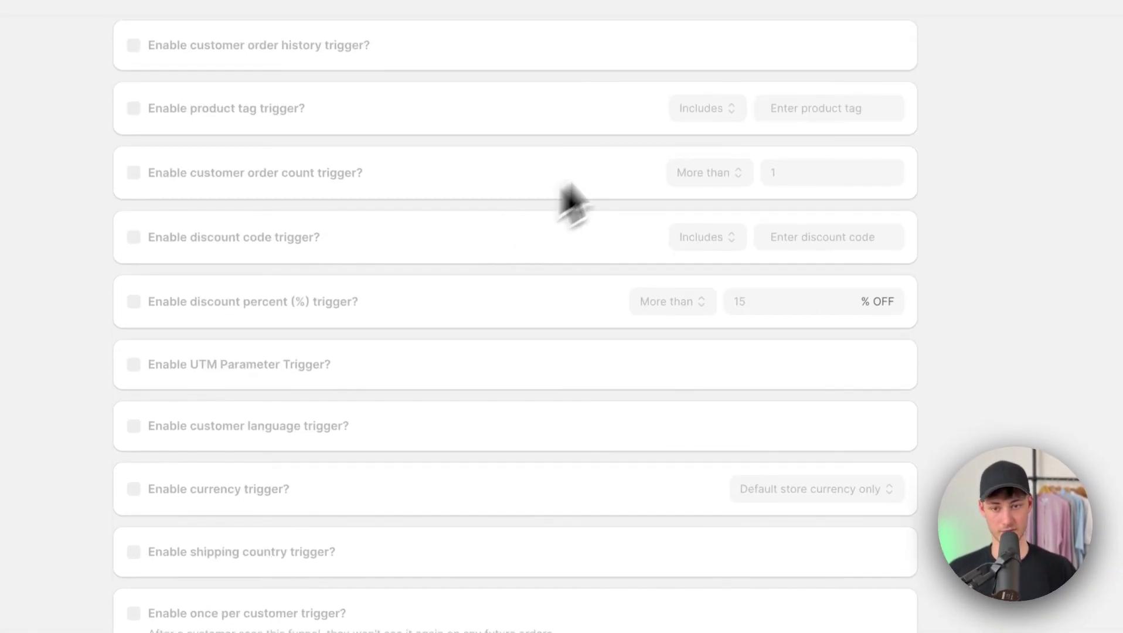
scroll(882, 554, "down", 4)
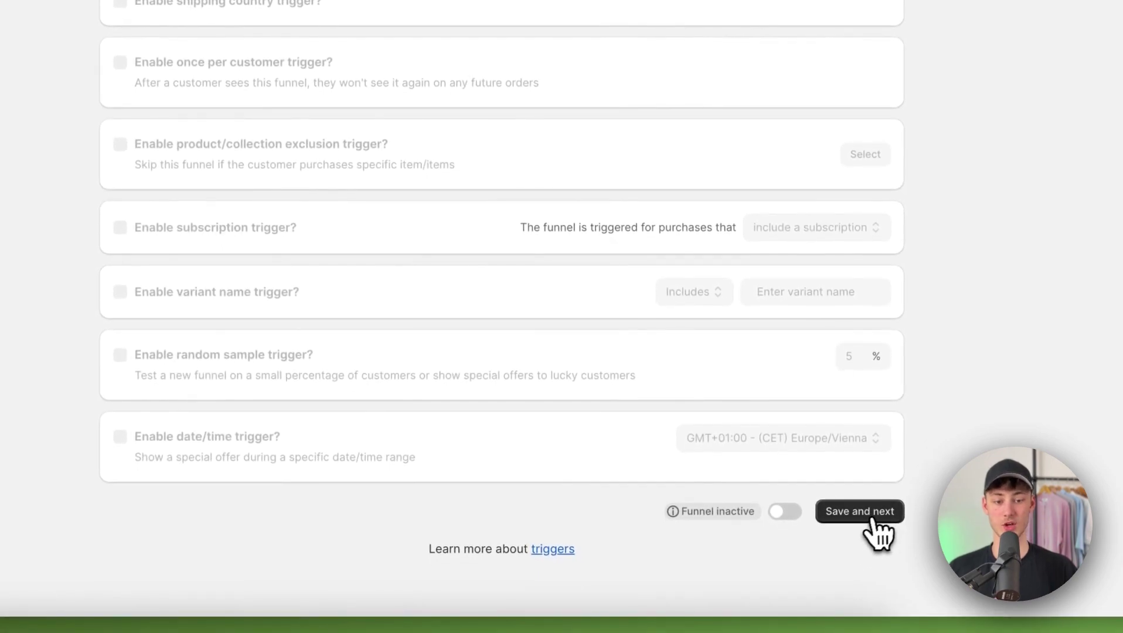
left_click(880, 519)
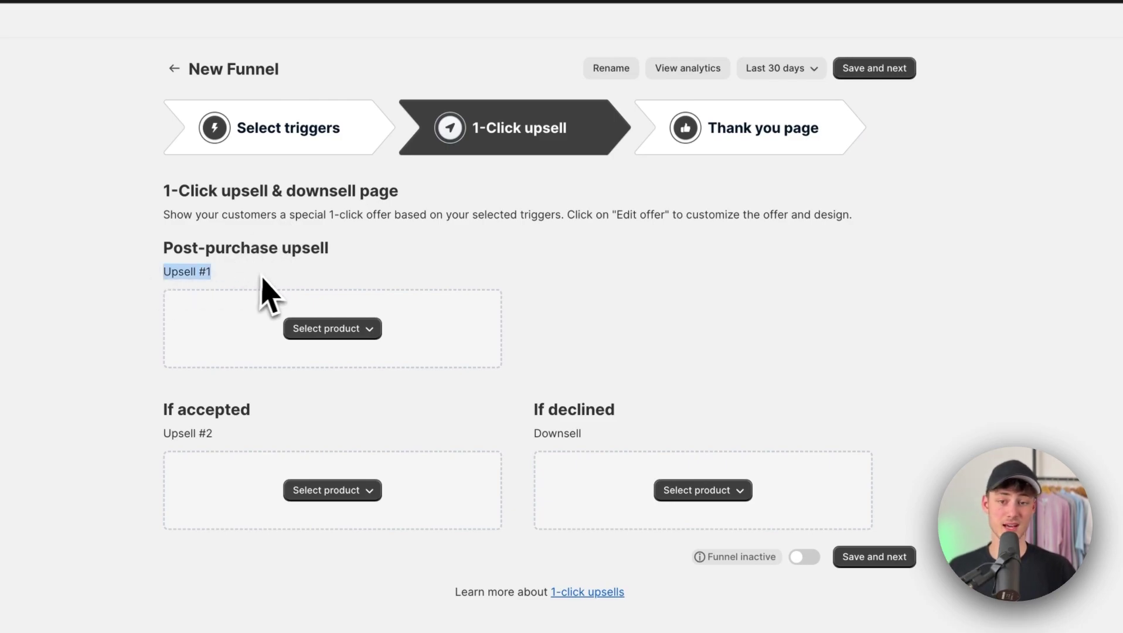
Make Upsell #1 a single-product Automatic Upsell and open its offer editor
left_click(367, 329)
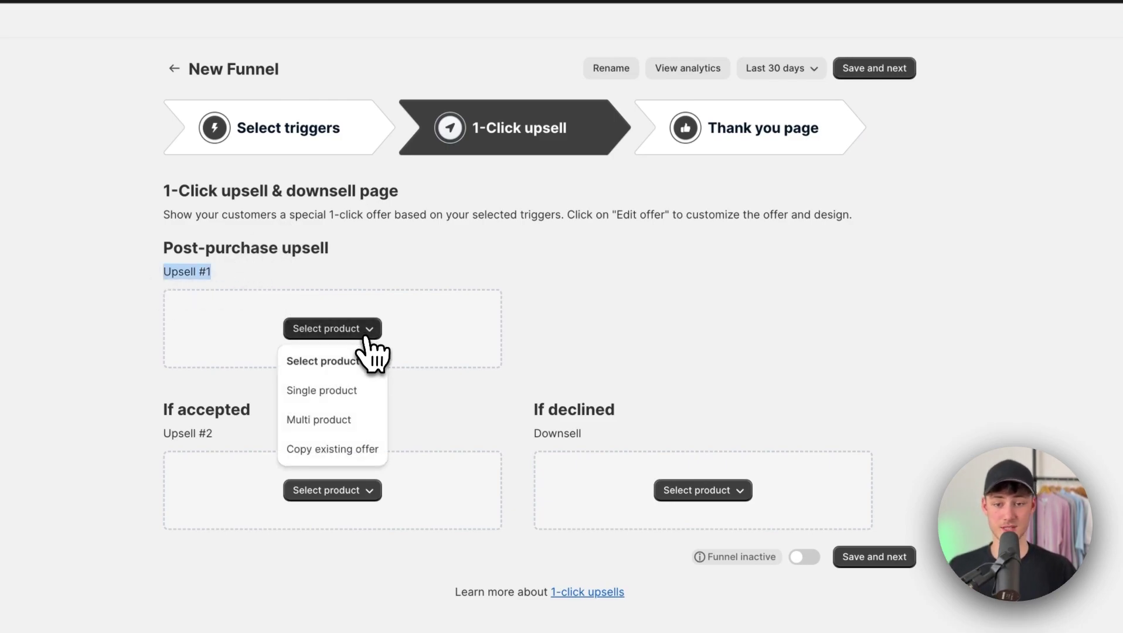
left_click(354, 394)
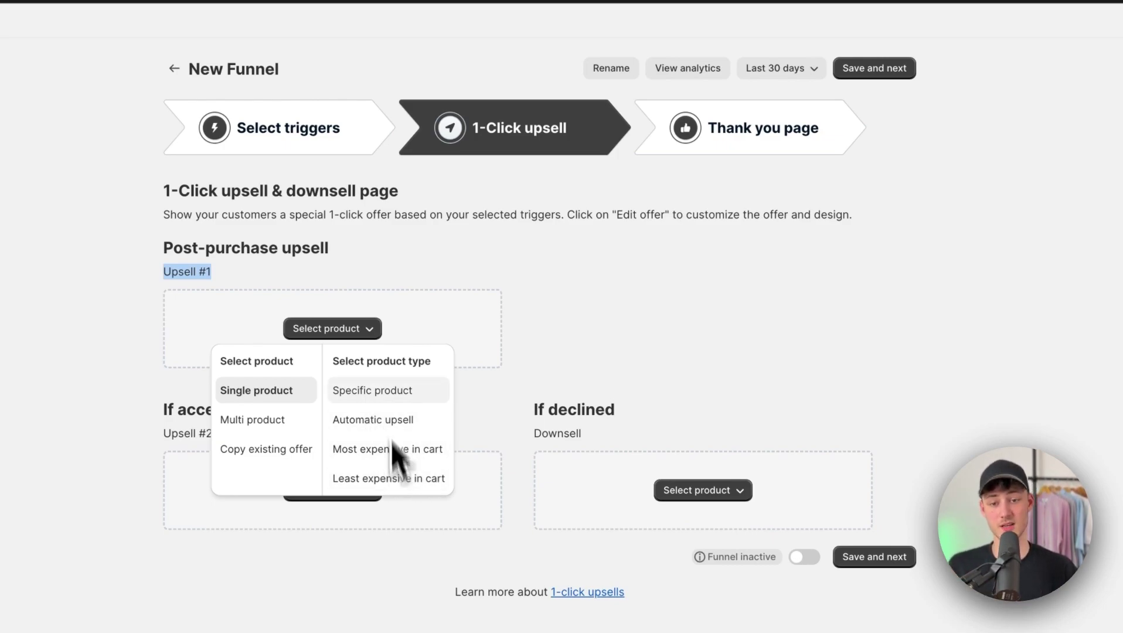
left_click(398, 419)
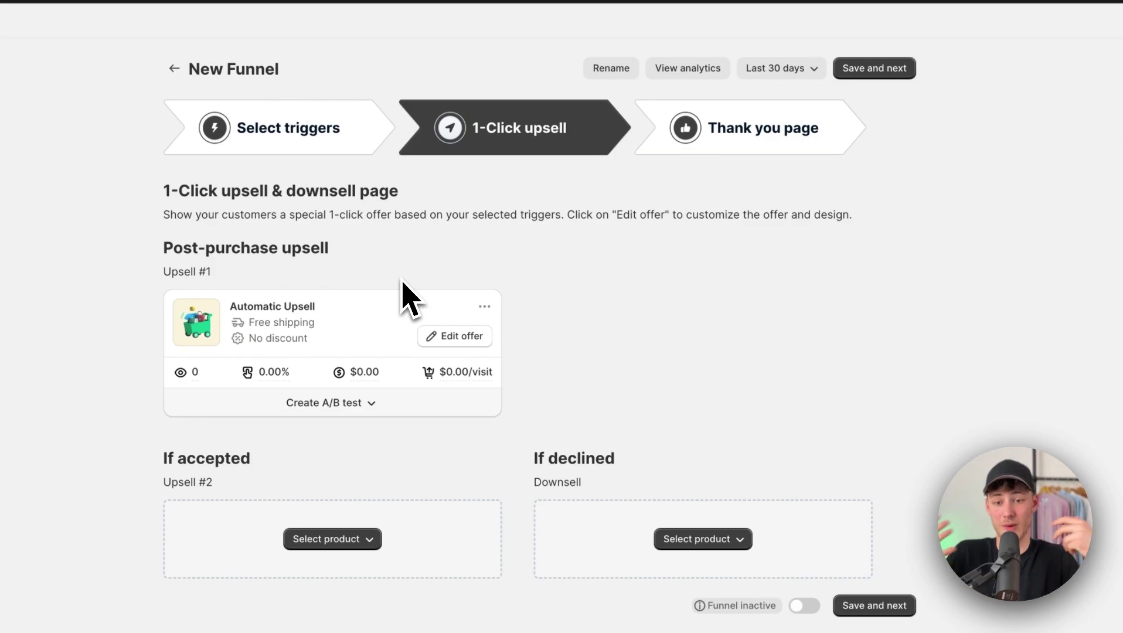
left_click(457, 336)
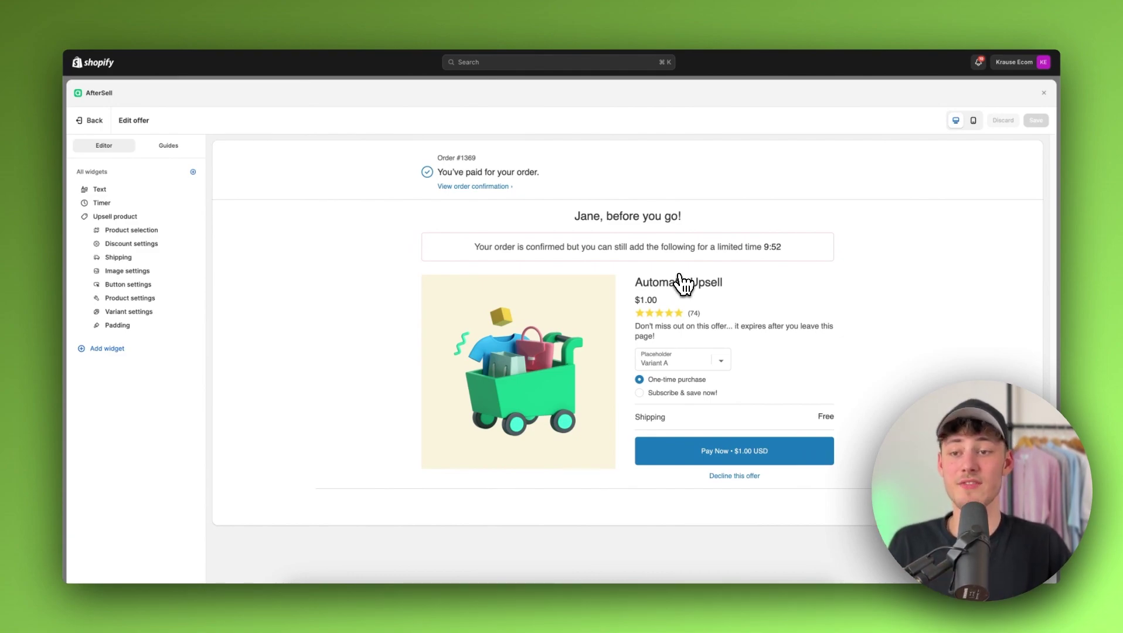
Leave the offer editor, briefly reopen it, then return to the funnel's upsell step
left_click(80, 121)
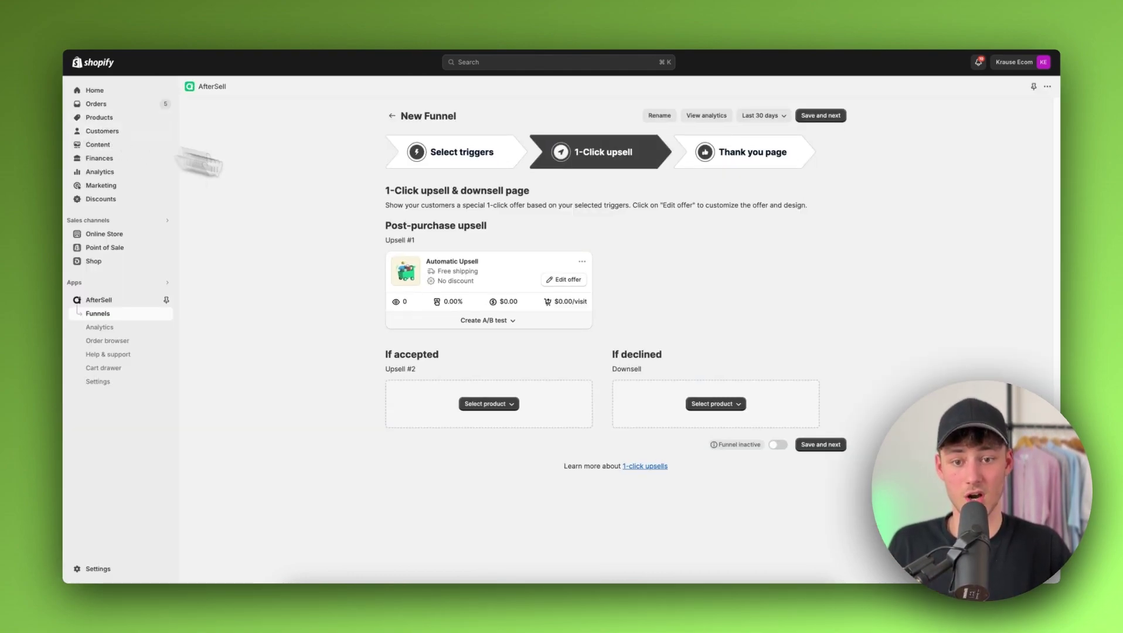
left_click(578, 282)
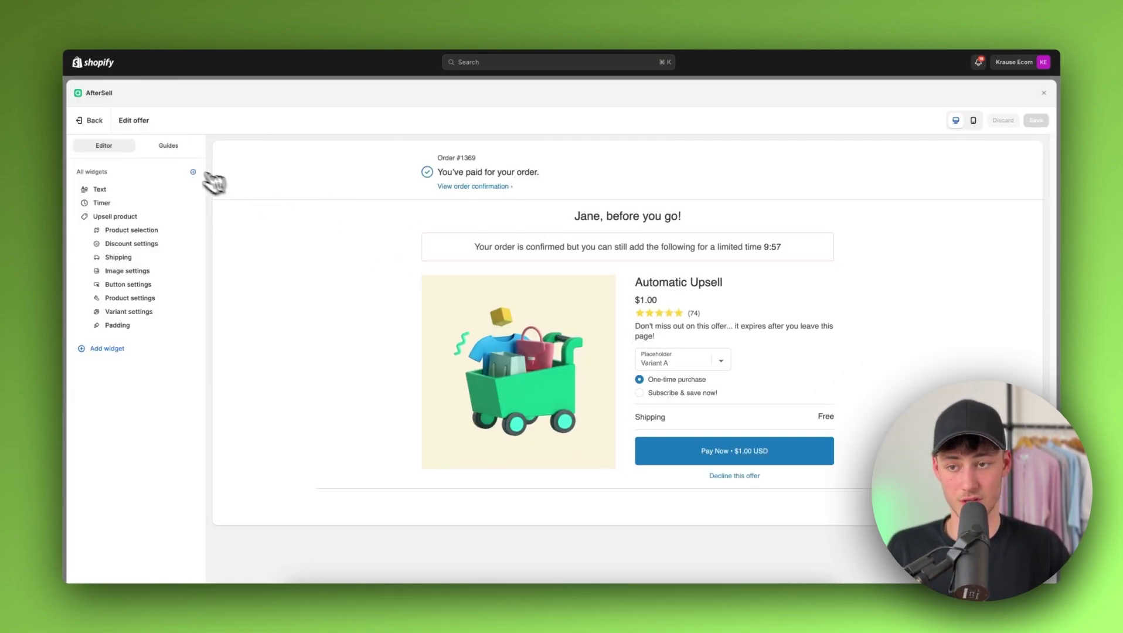
left_click(100, 121)
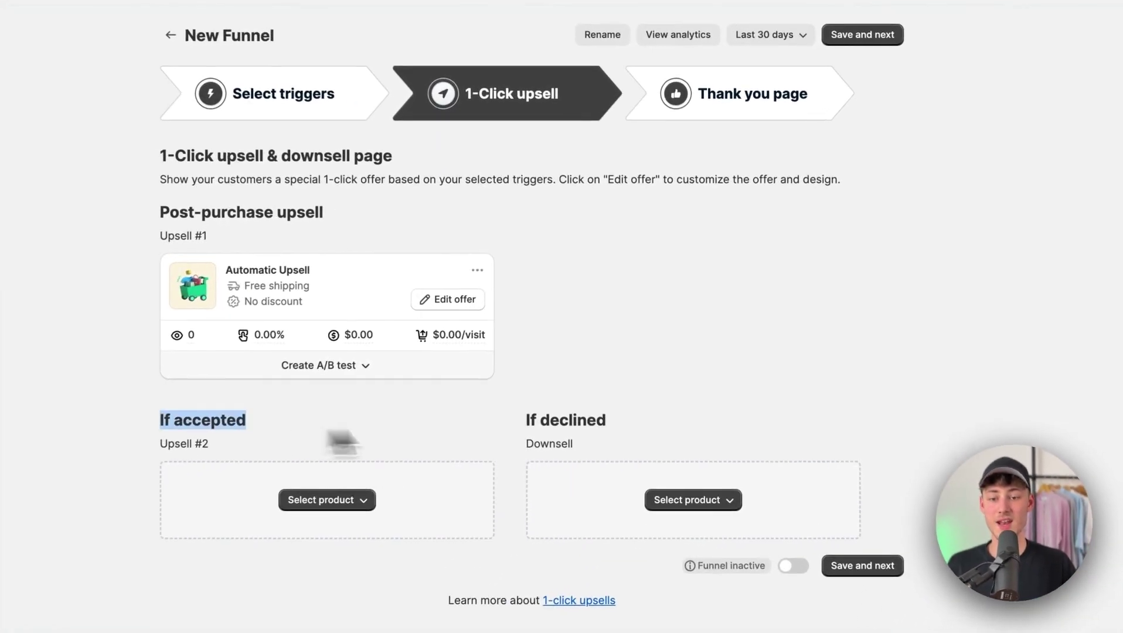
Highlight the If accepted Upsell #2 and If declined Downsell slots to point them out
left_click_drag(523, 421, 620, 418)
left_click(620, 419)
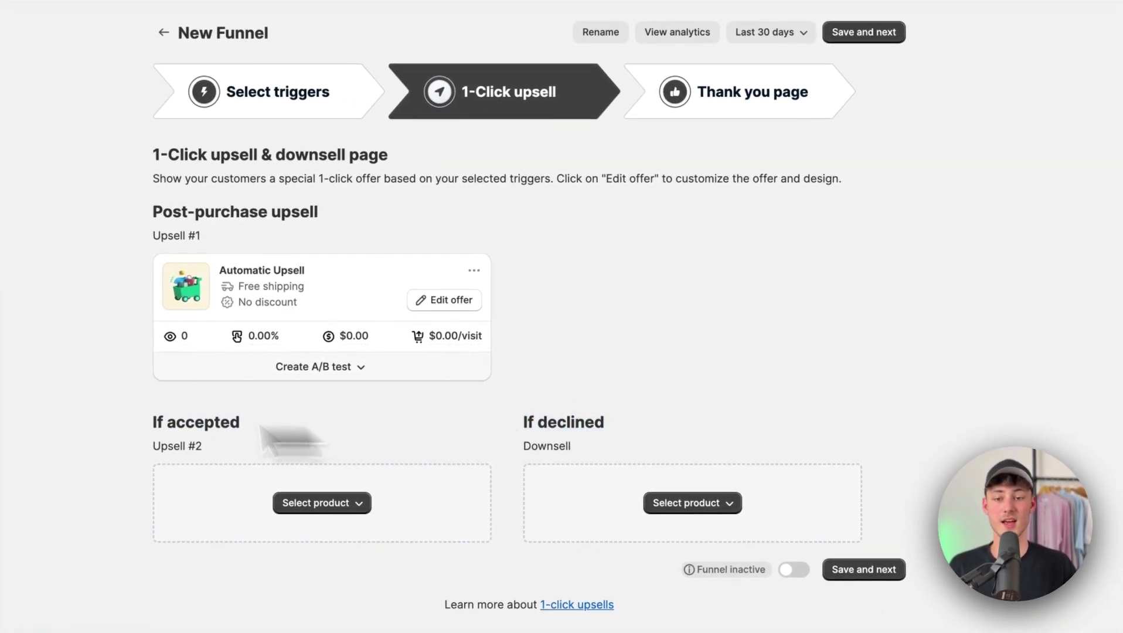
left_click_drag(88, 419, 202, 446)
left_click(323, 448)
left_click_drag(506, 415, 615, 448)
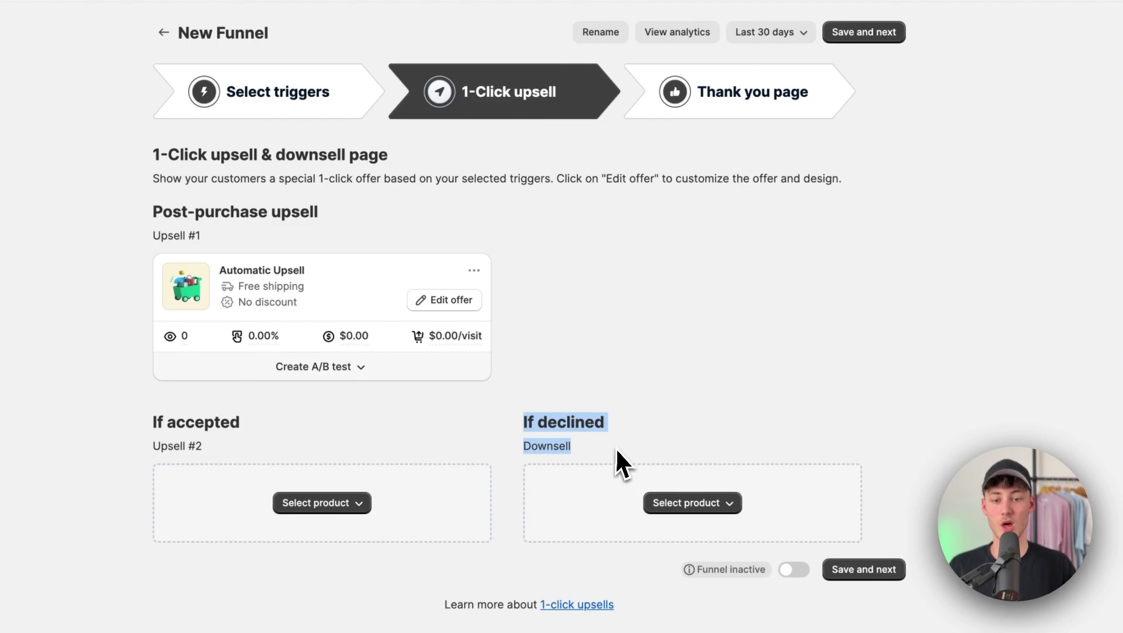
left_click(615, 448)
left_click_drag(126, 422, 244, 450)
left_click(243, 451)
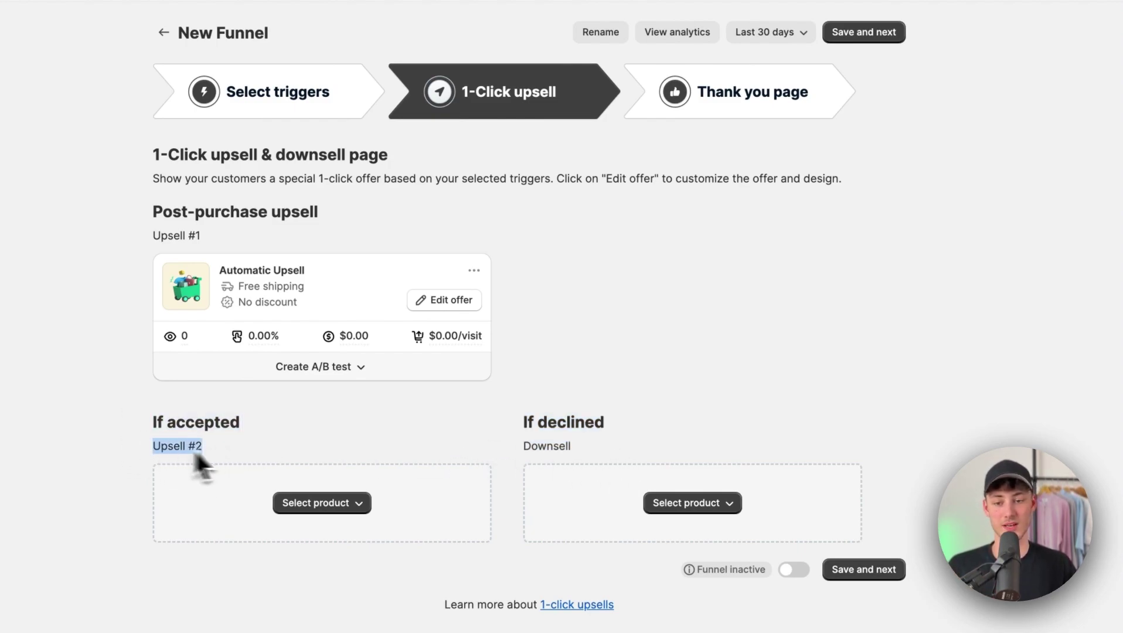
left_click(258, 463)
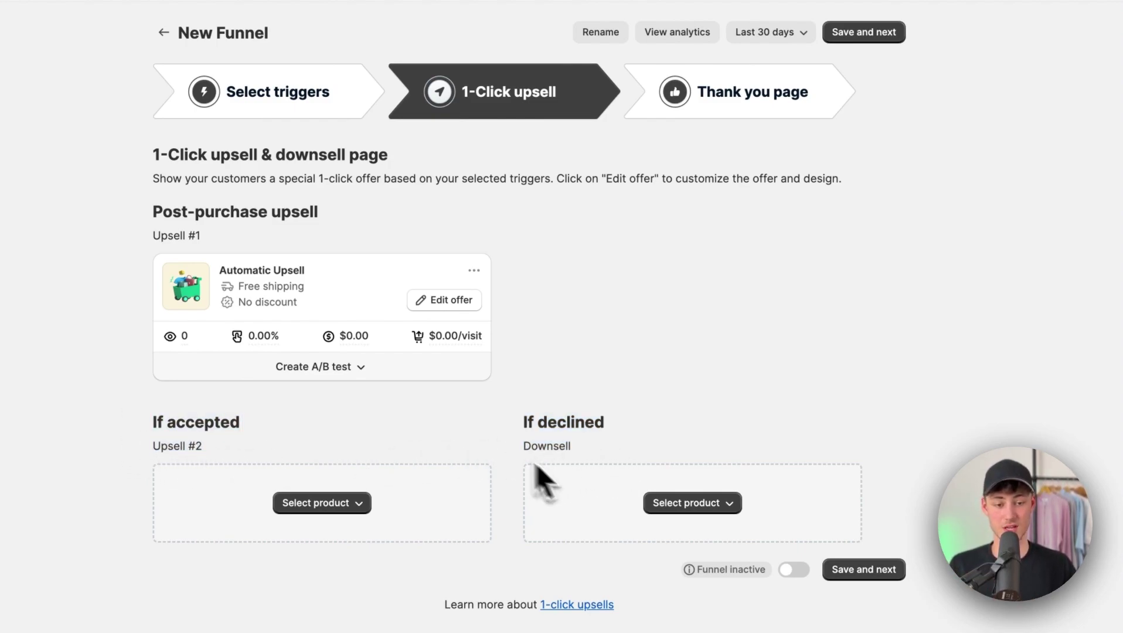
Save the upsell step, view the thank-you page editor, then reopen the Automatic Upsell offer
left_click(882, 571)
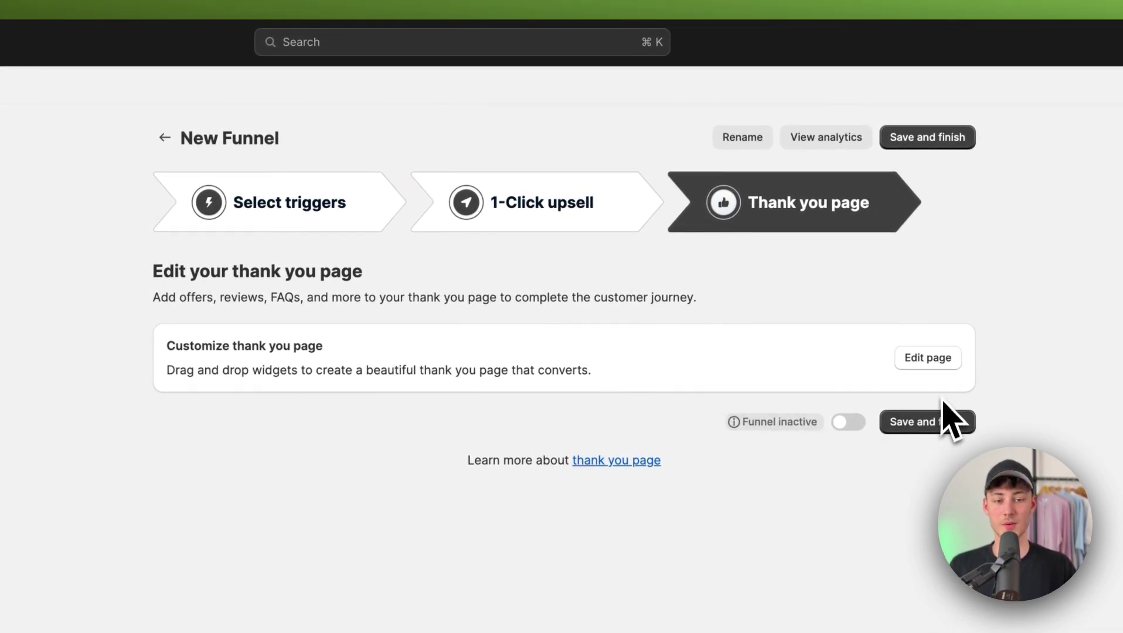
left_click(932, 368)
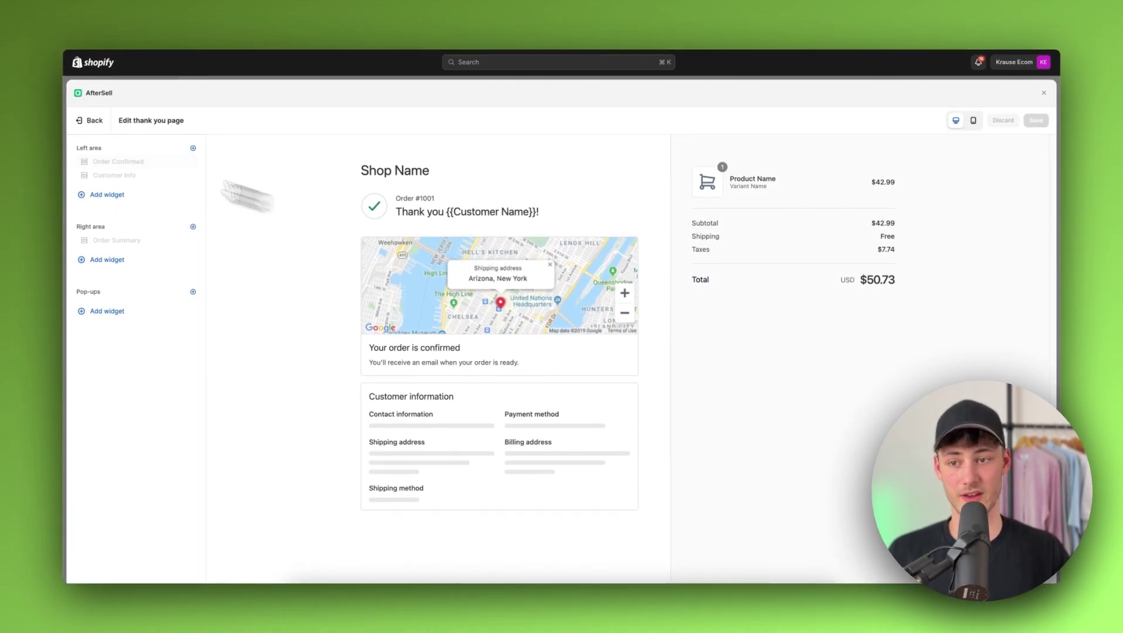
left_click(94, 122)
left_click(600, 154)
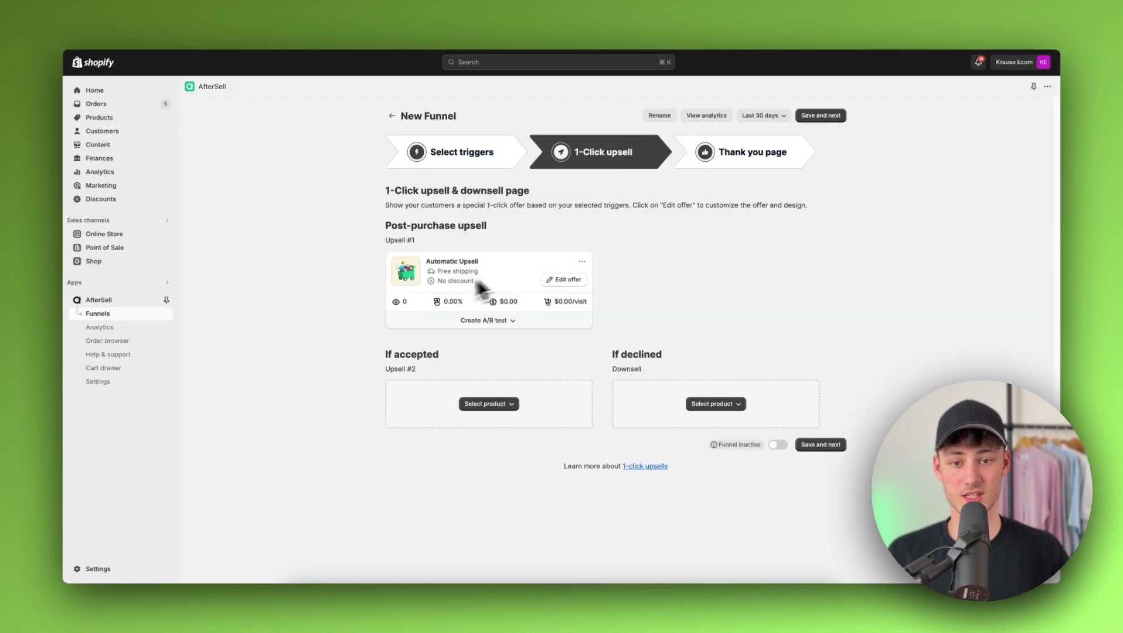
left_click(564, 280)
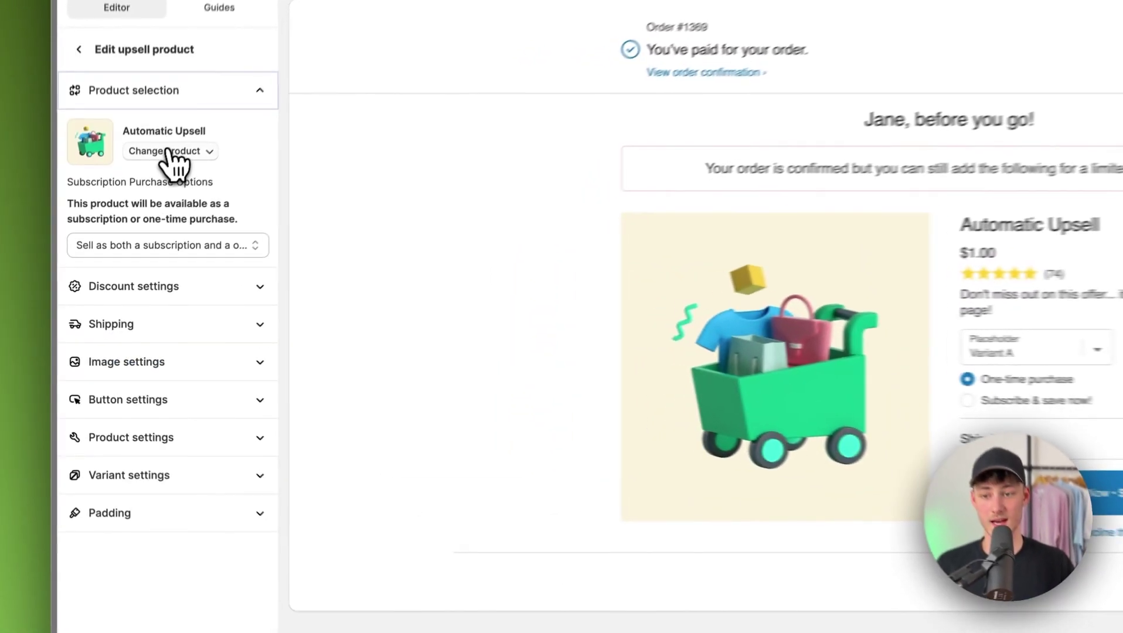
Set shipping to Charge for shipping at $0 and the automatic discount to 10% off
left_click(182, 328)
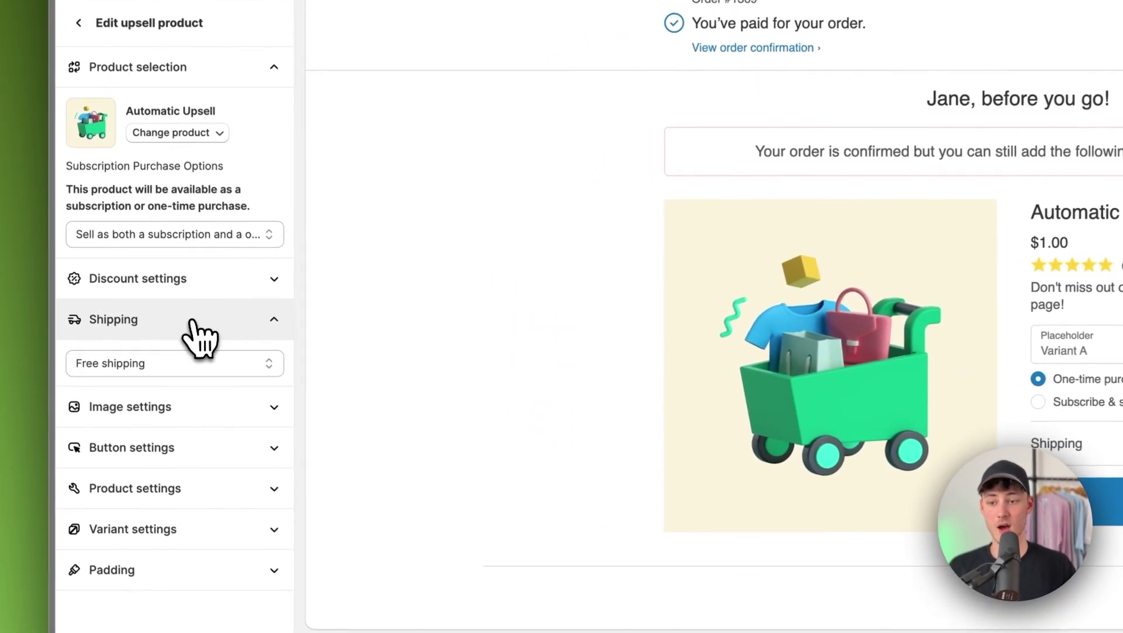
left_click(162, 364)
left_click(175, 387)
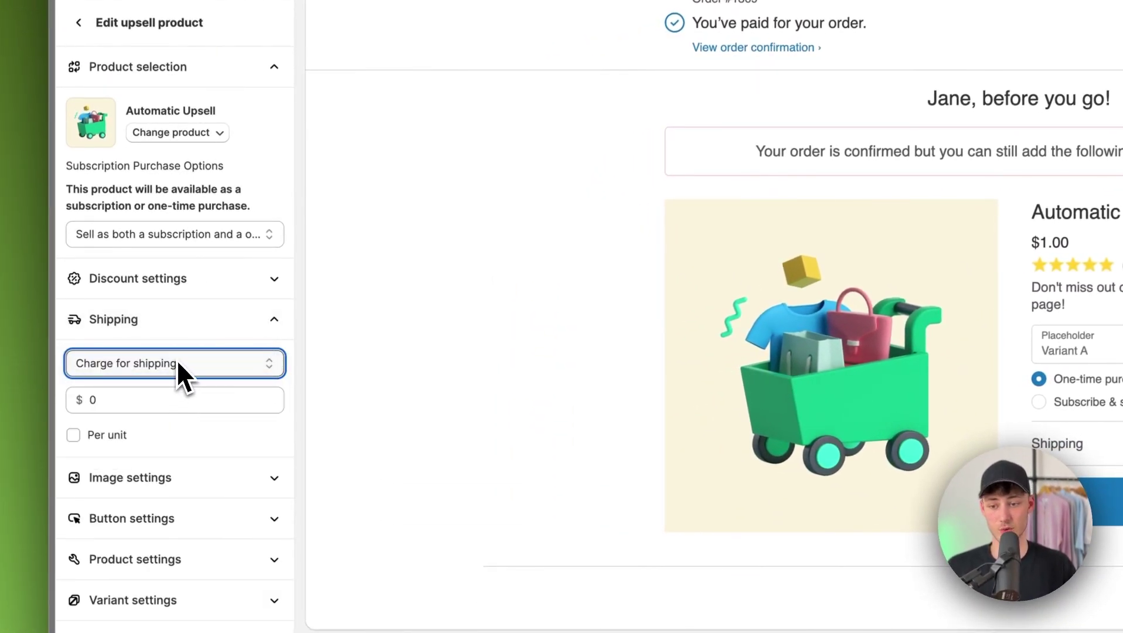
left_click(176, 364)
left_click(154, 363)
left_click(164, 293)
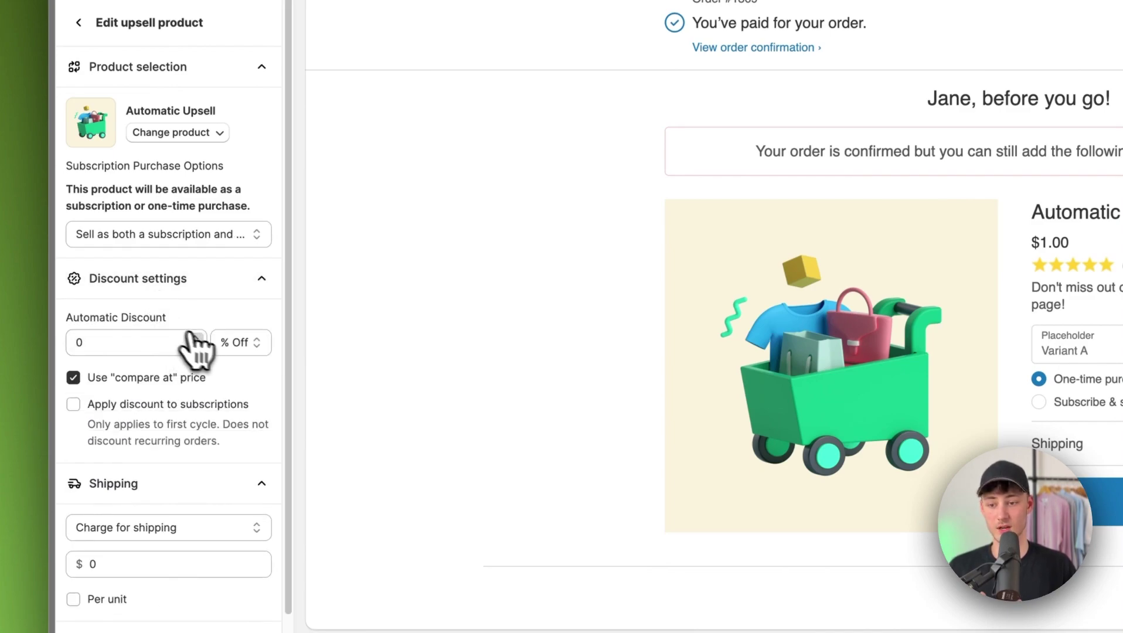
left_click(193, 339)
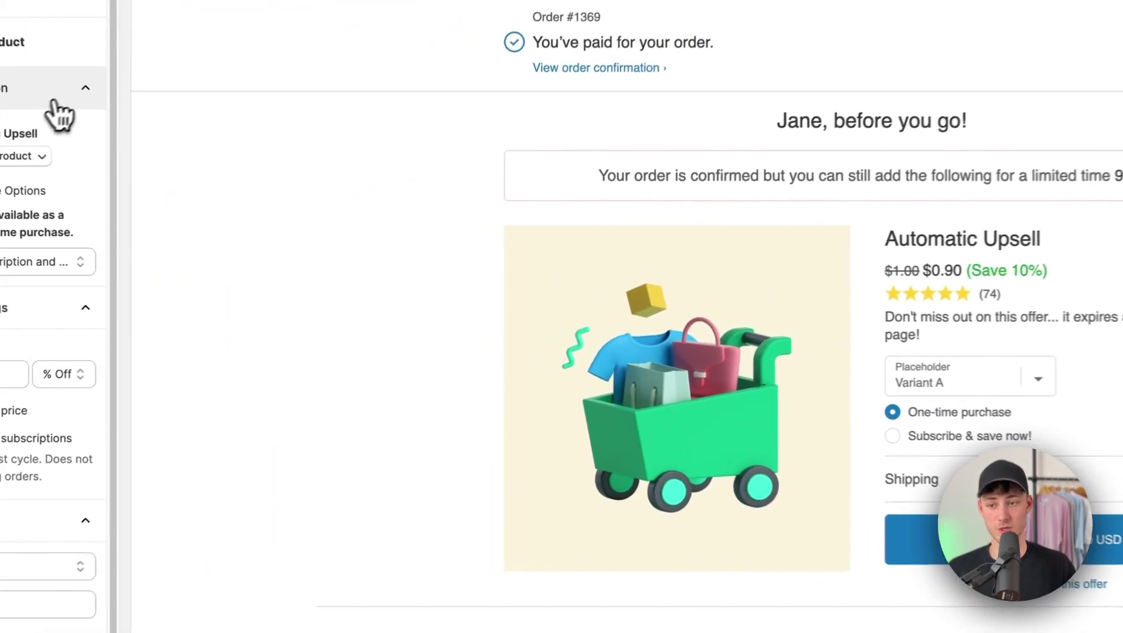
Review the image, shipping and button sections, keeping the accept-above-decline button layout
left_click(235, 69)
left_click(211, 146)
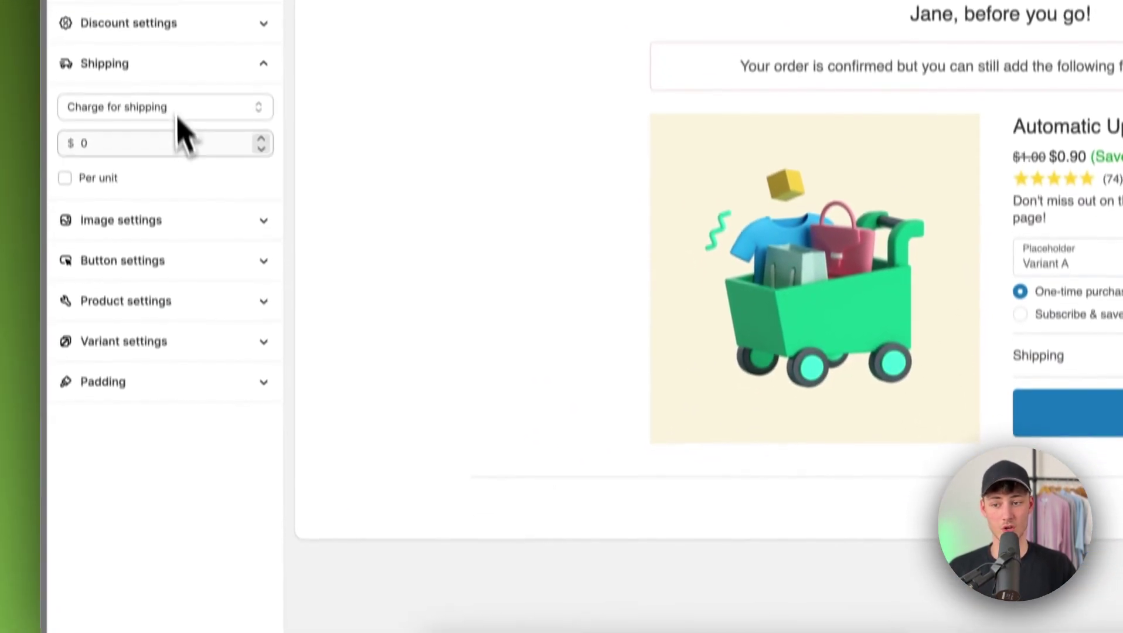
left_click(209, 355)
left_click(221, 187)
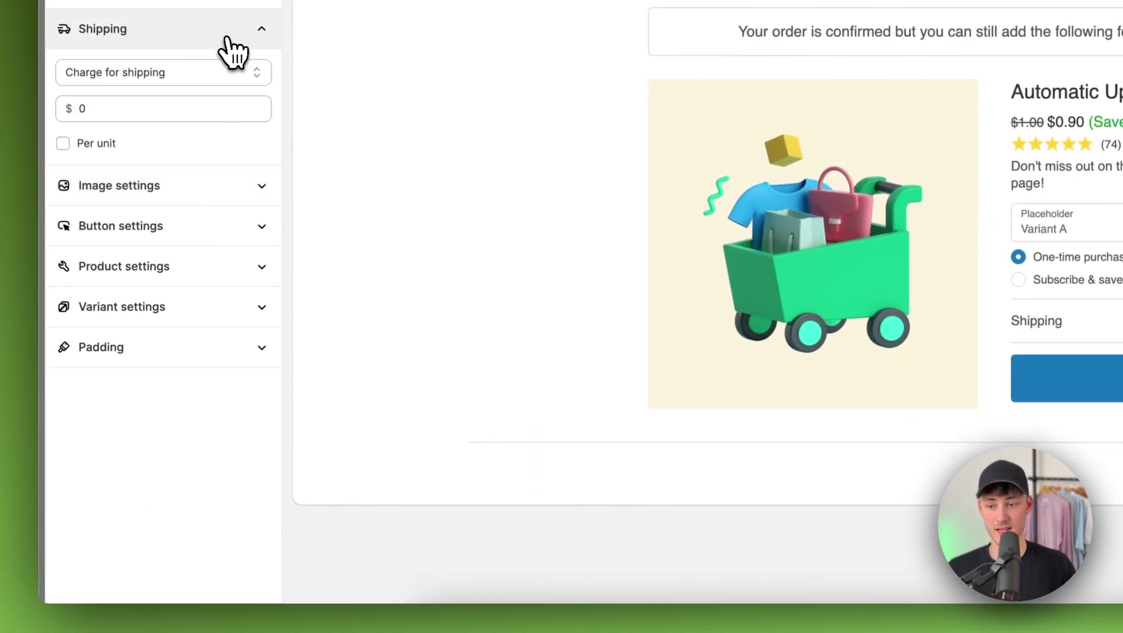
left_click(226, 35)
left_click(226, 112)
scroll(176, 200, "down", 3)
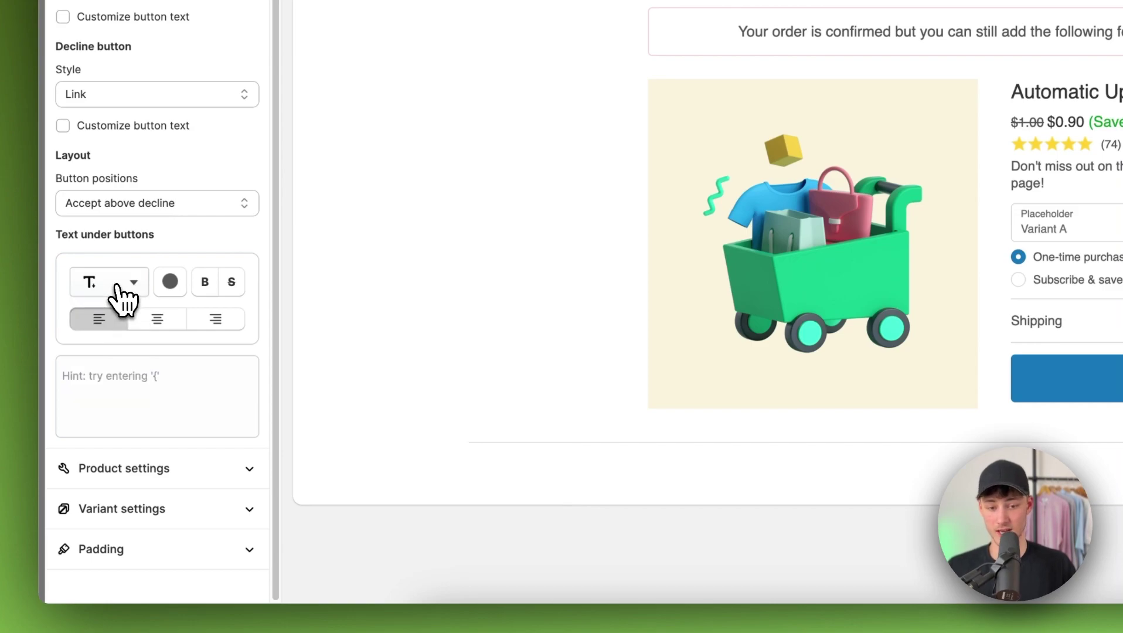
left_click(182, 205)
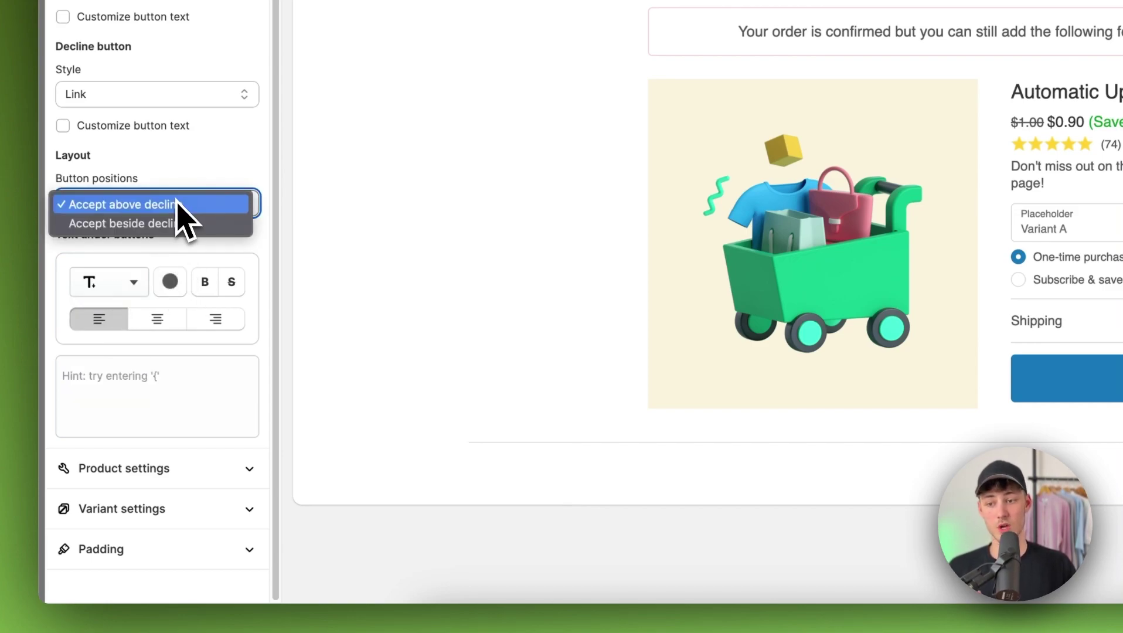
left_click(95, 212)
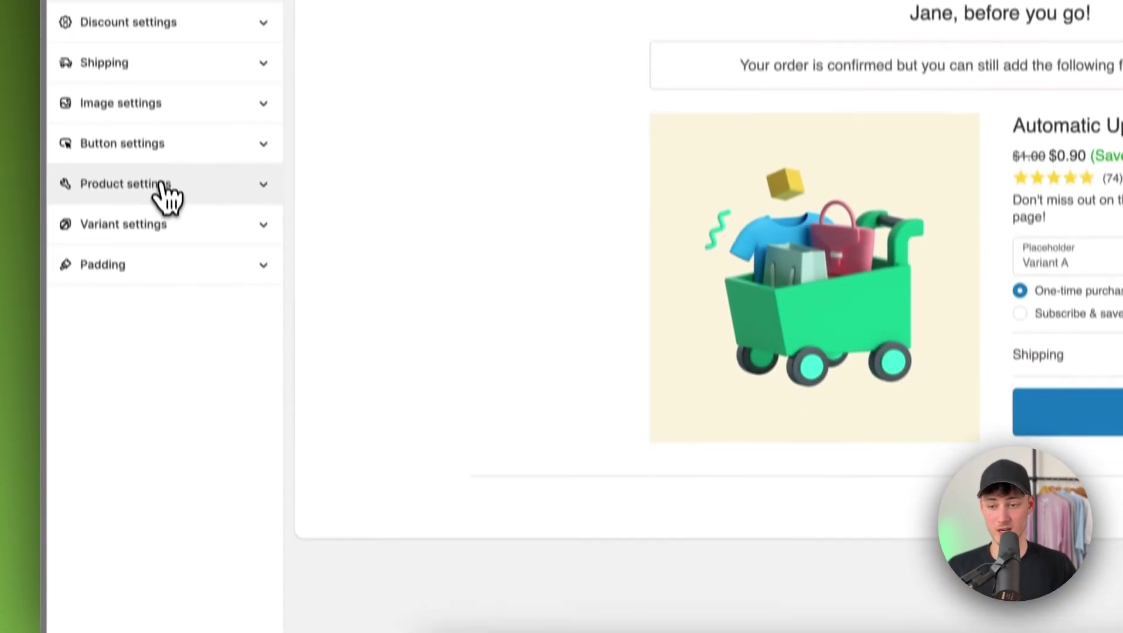
Check the product, variant and padding settings, adjust the top padding, and save the offer
left_click(160, 183)
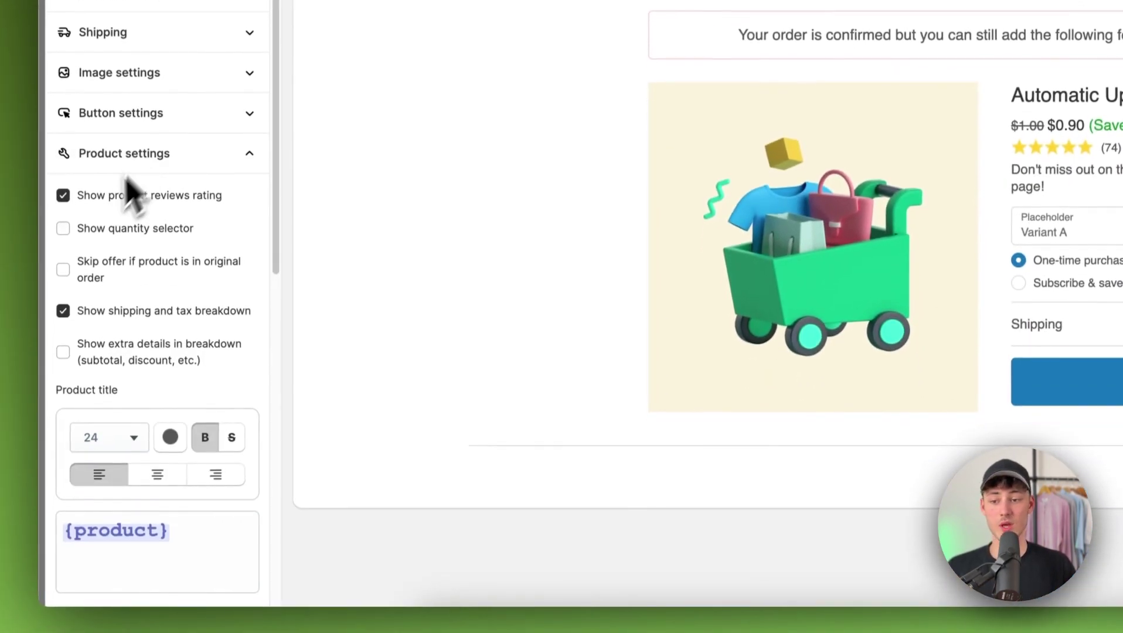
left_click(149, 183)
left_click(165, 190)
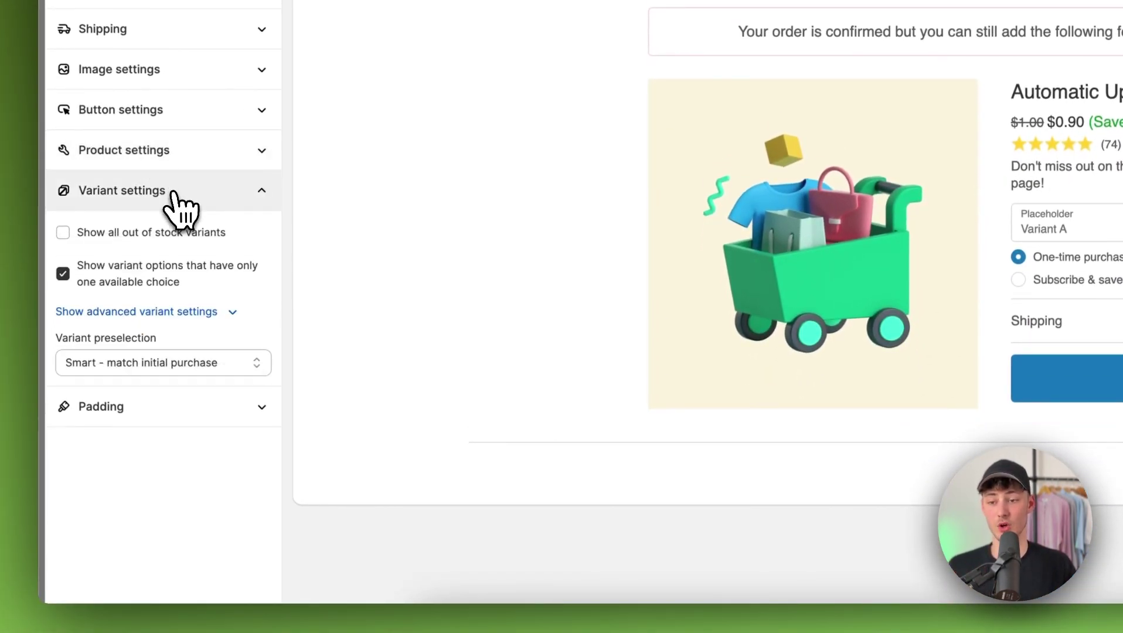
left_click(168, 191)
left_click(96, 232)
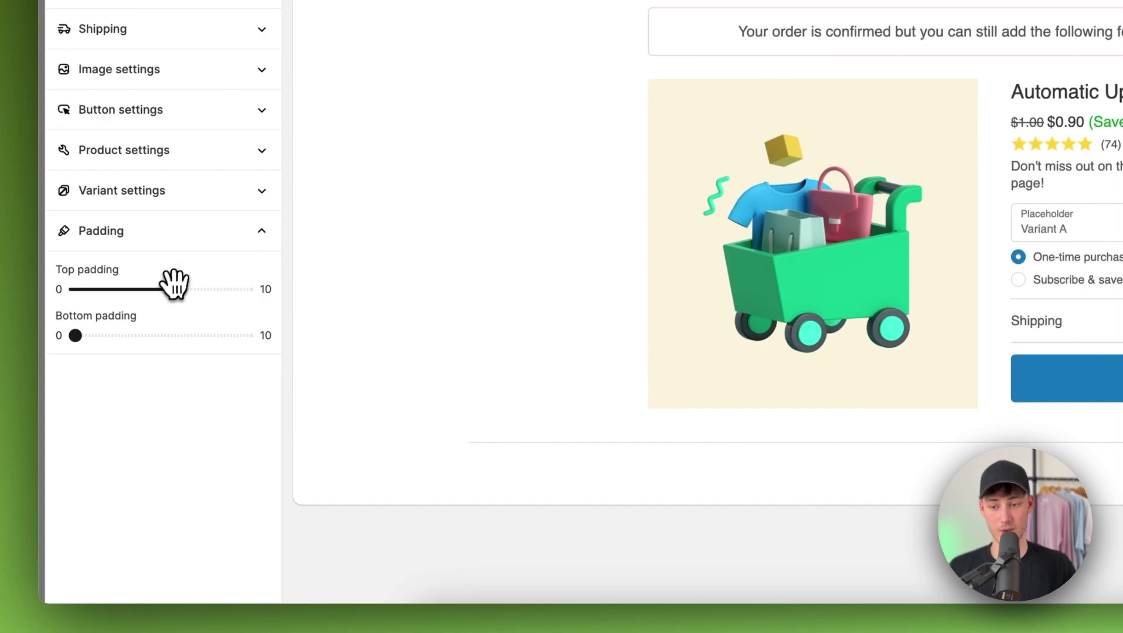
mouse_move(174, 284)
left_mouse_down()
mouse_move(211, 305)
mouse_move(209, 288)
mouse_move(153, 288)
mouse_move(175, 287)
left_mouse_up()
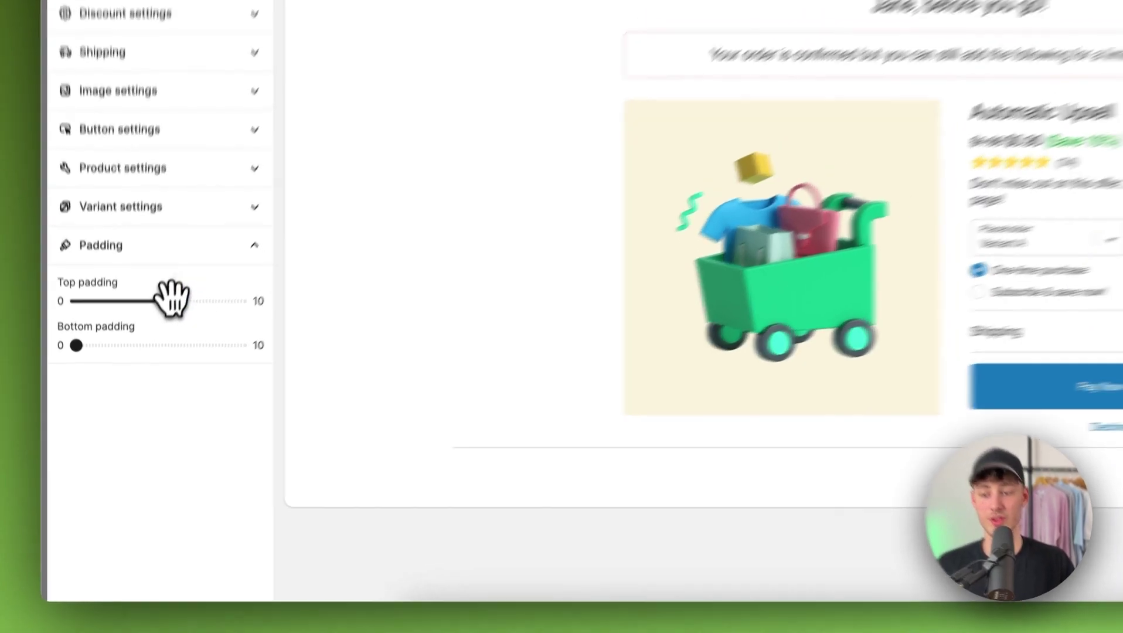
left_click(142, 245)
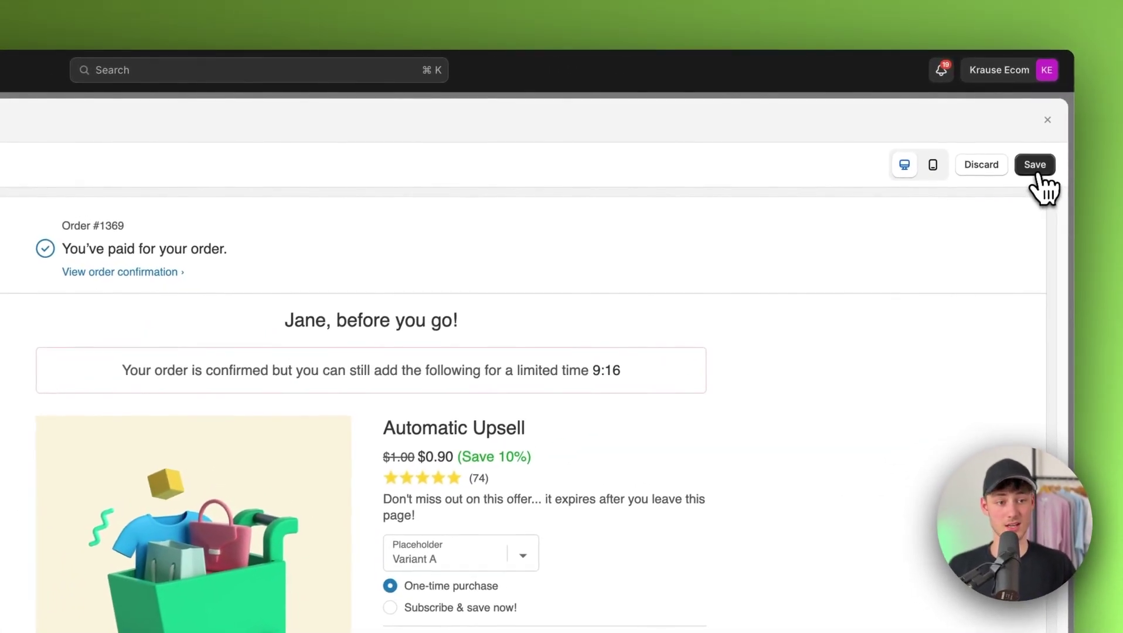
left_click(1037, 121)
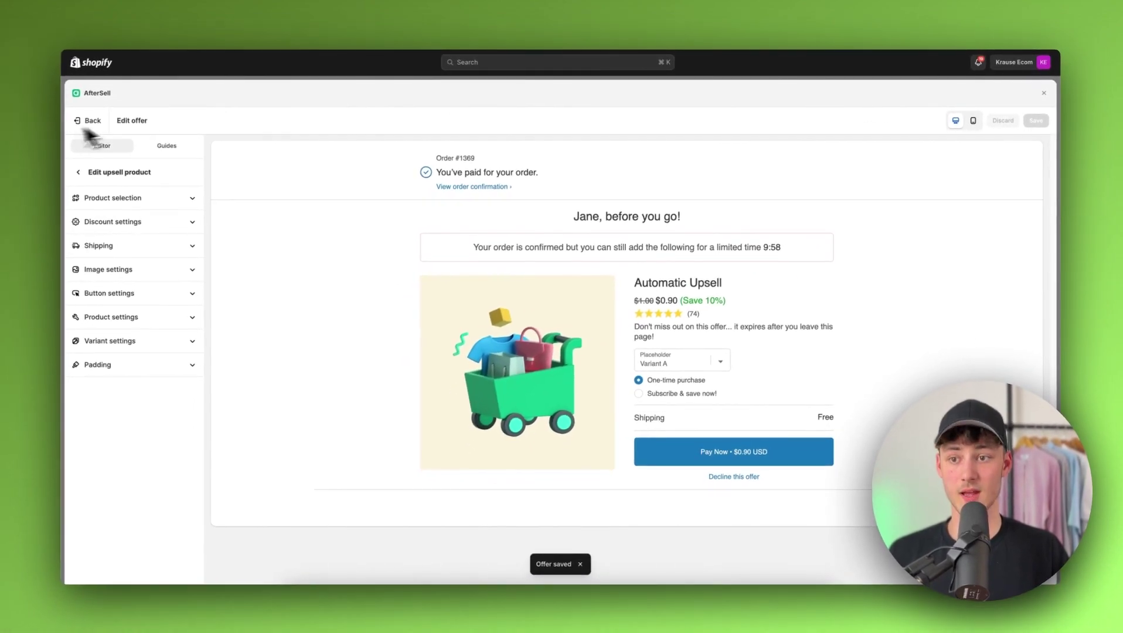
Save and finish the New Funnel, then open the AfterSell dashboard's revenue overview
left_click(88, 122)
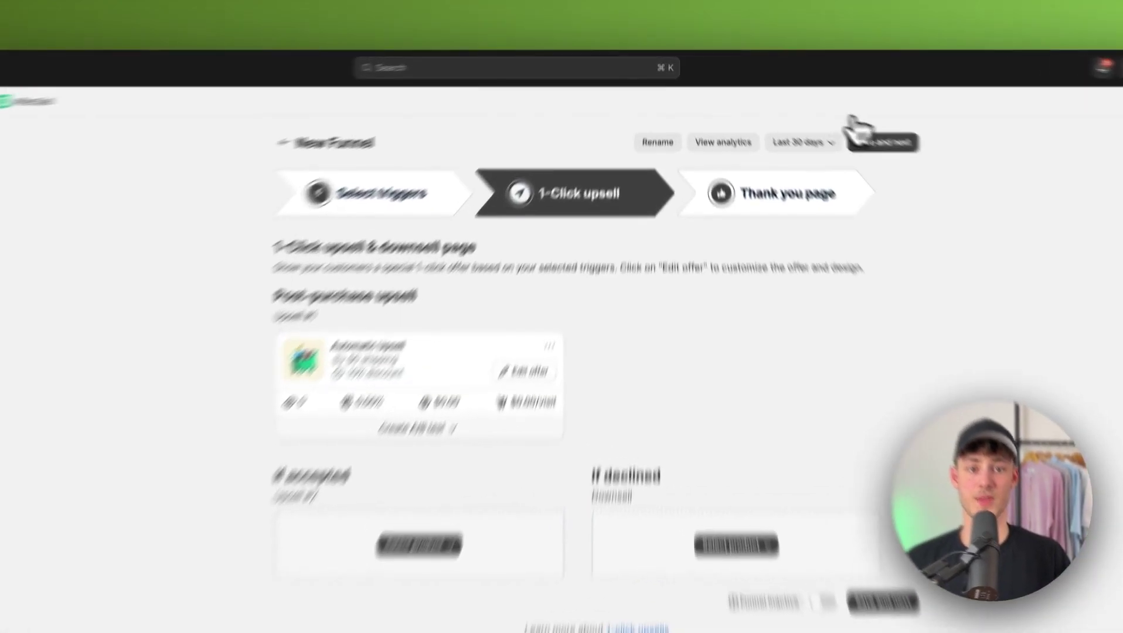
left_click(820, 116)
left_click(821, 117)
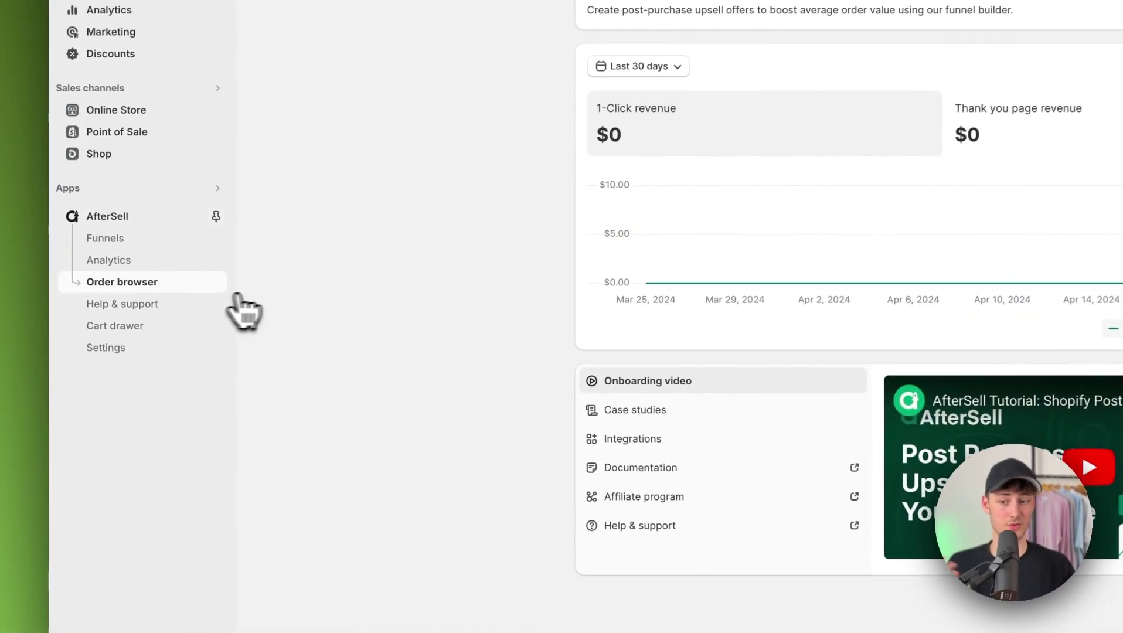
left_click(190, 284)
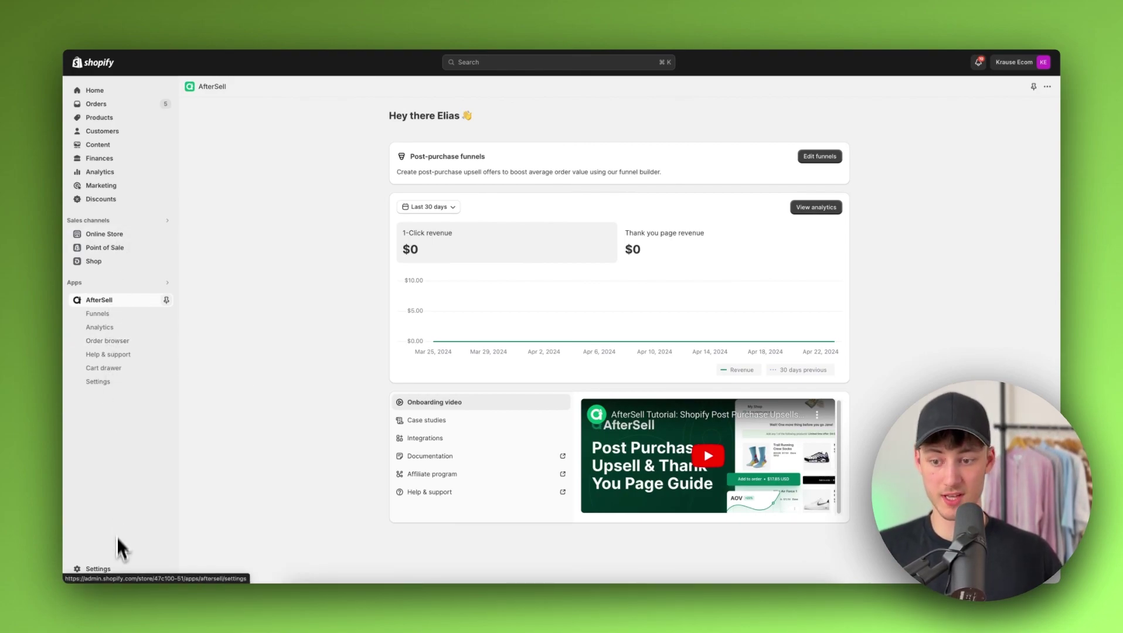
Check in Settings > Payments that Shopify Payments is in test mode
left_click(99, 569)
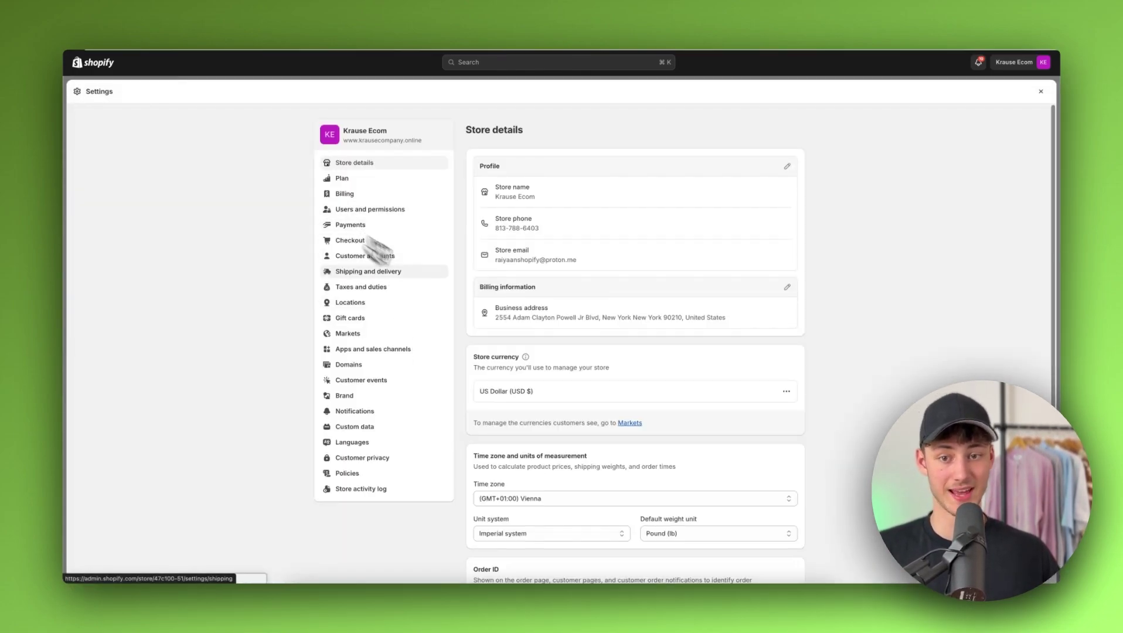
left_click(351, 225)
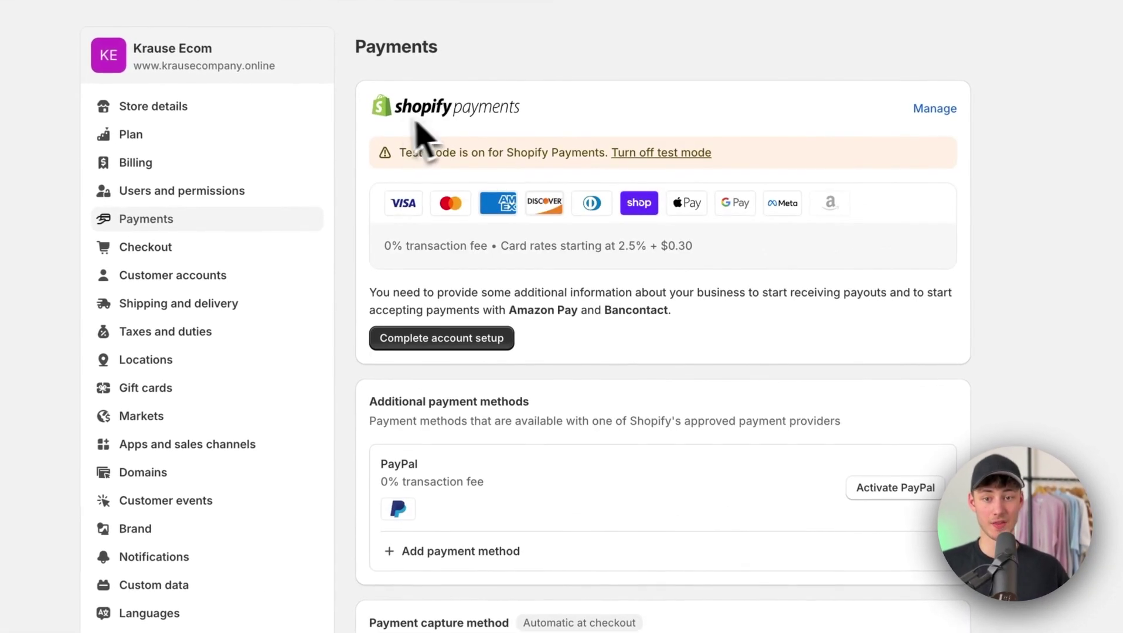
left_click_drag(467, 292, 572, 309)
Close Settings and view the live storefront from the Online Store channel
left_click(1091, 88)
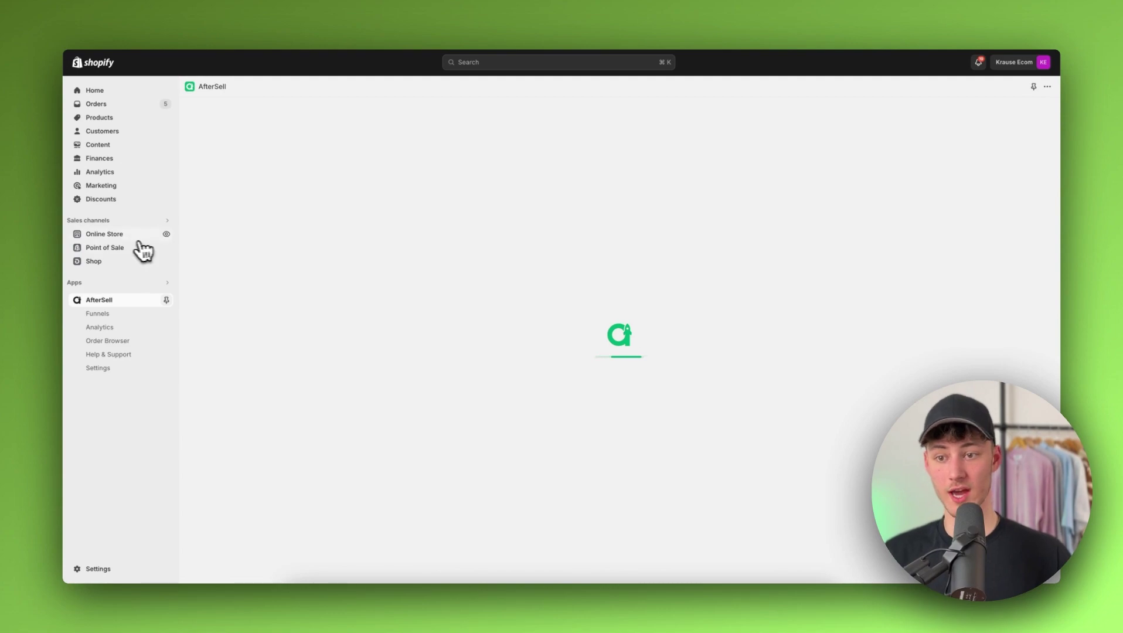
left_click(141, 237)
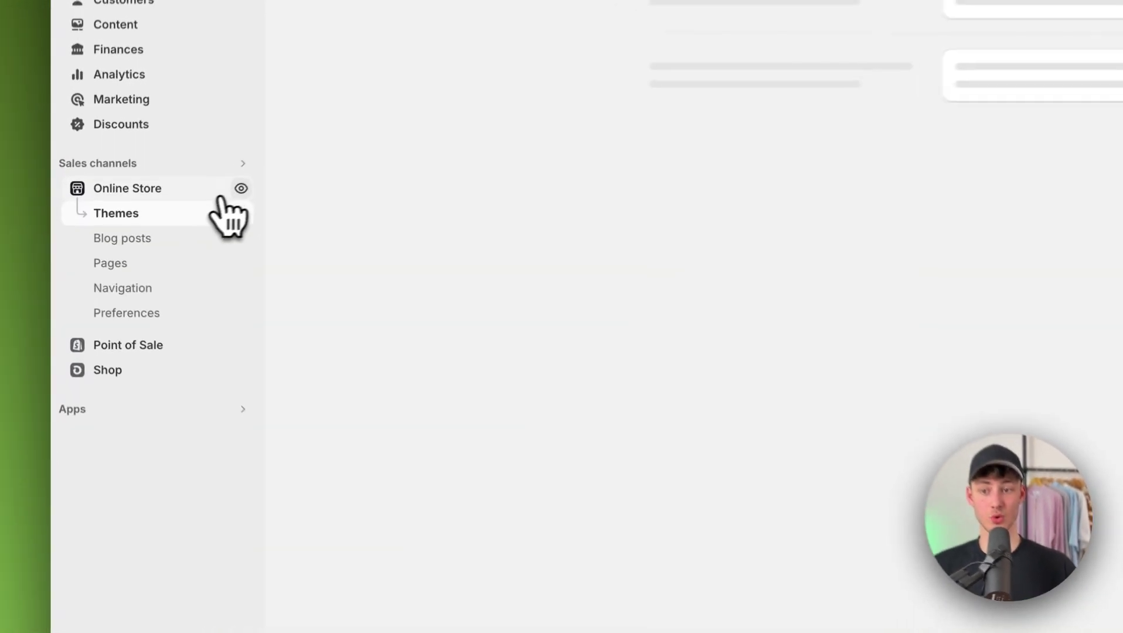
left_click(167, 234)
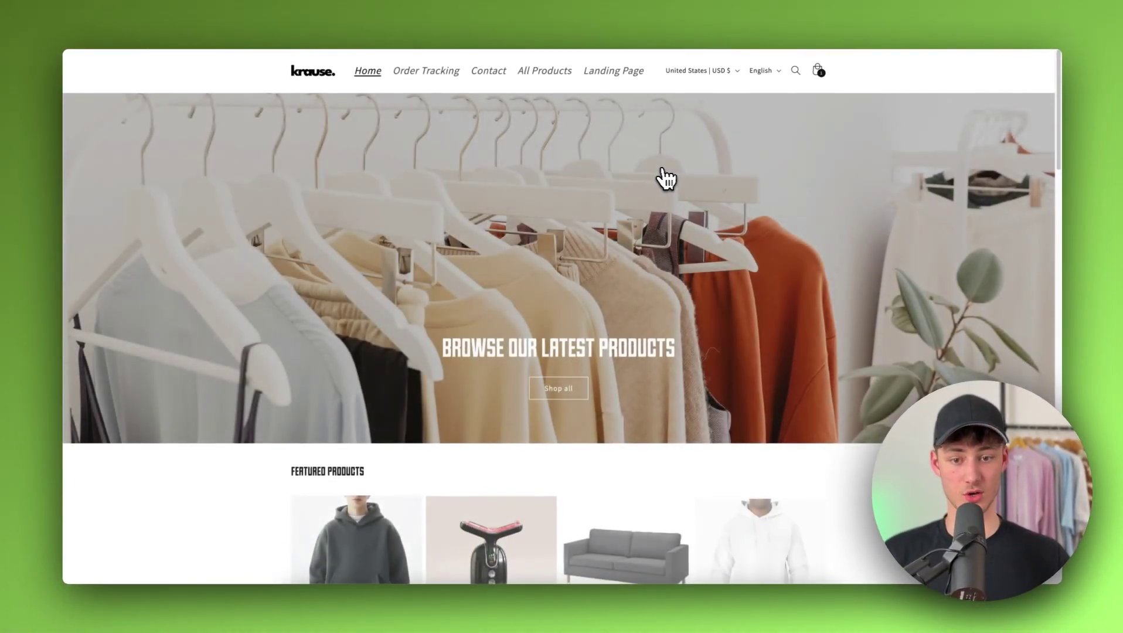
Add the Overzised Zipper 10%-off subscription to the cart and go to checkout
scroll(662, 176, "down", 10)
left_click(500, 328)
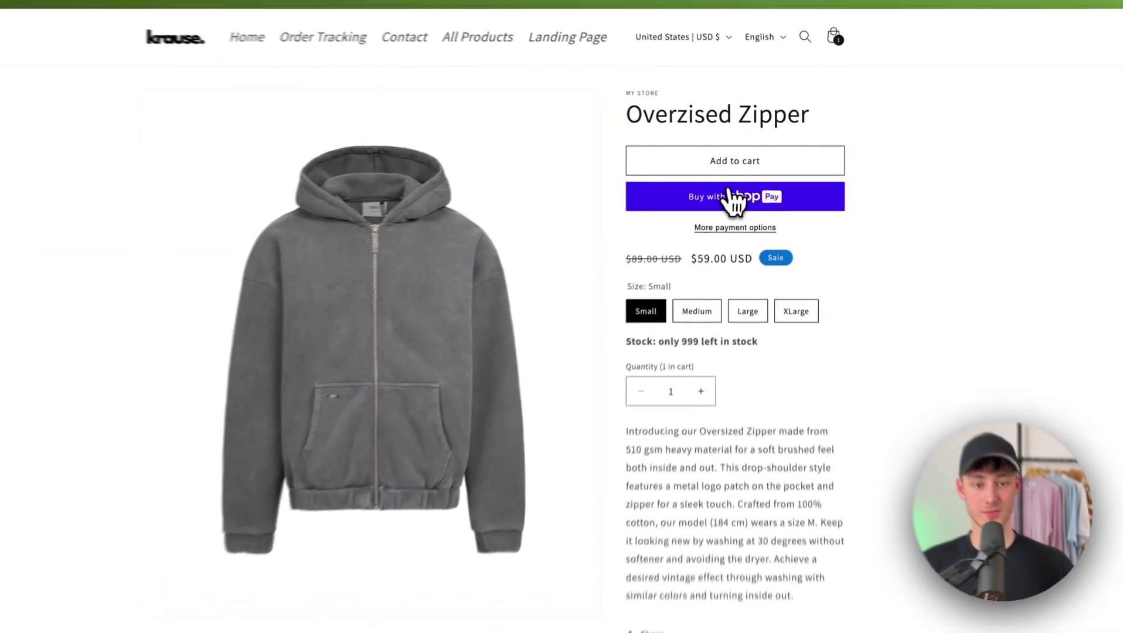
left_click(732, 196)
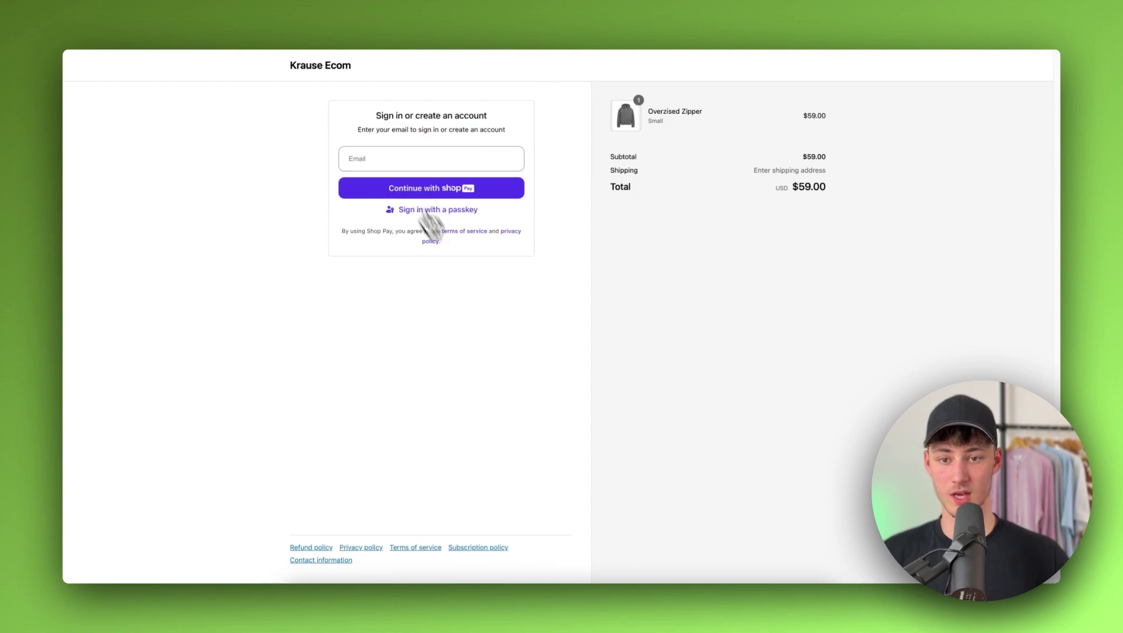
left_click(77, 44)
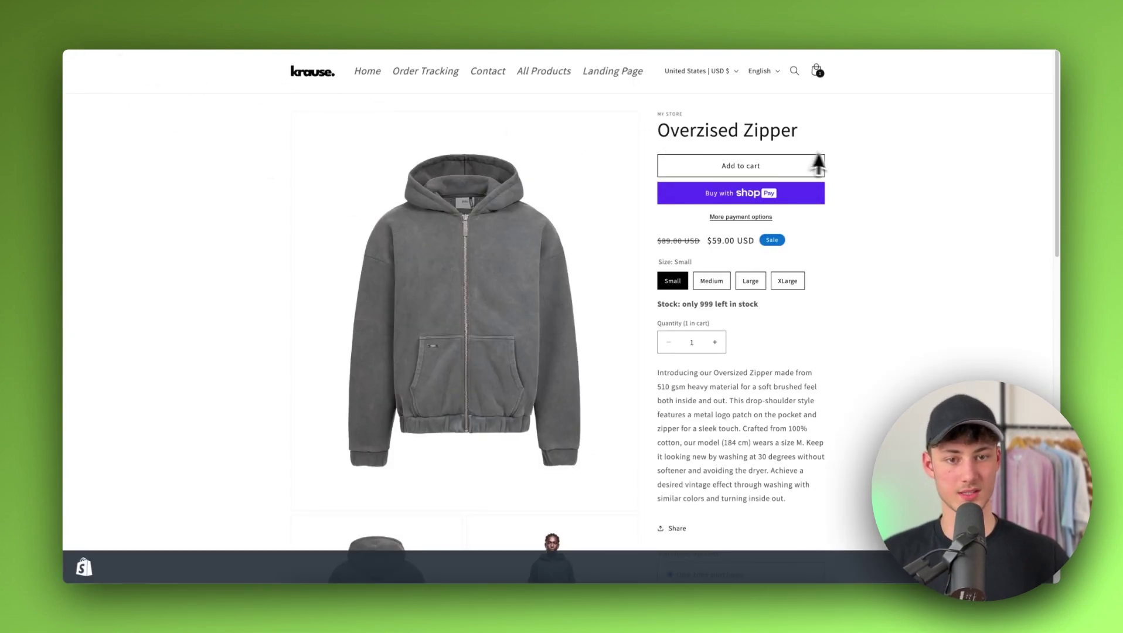
left_click(812, 165)
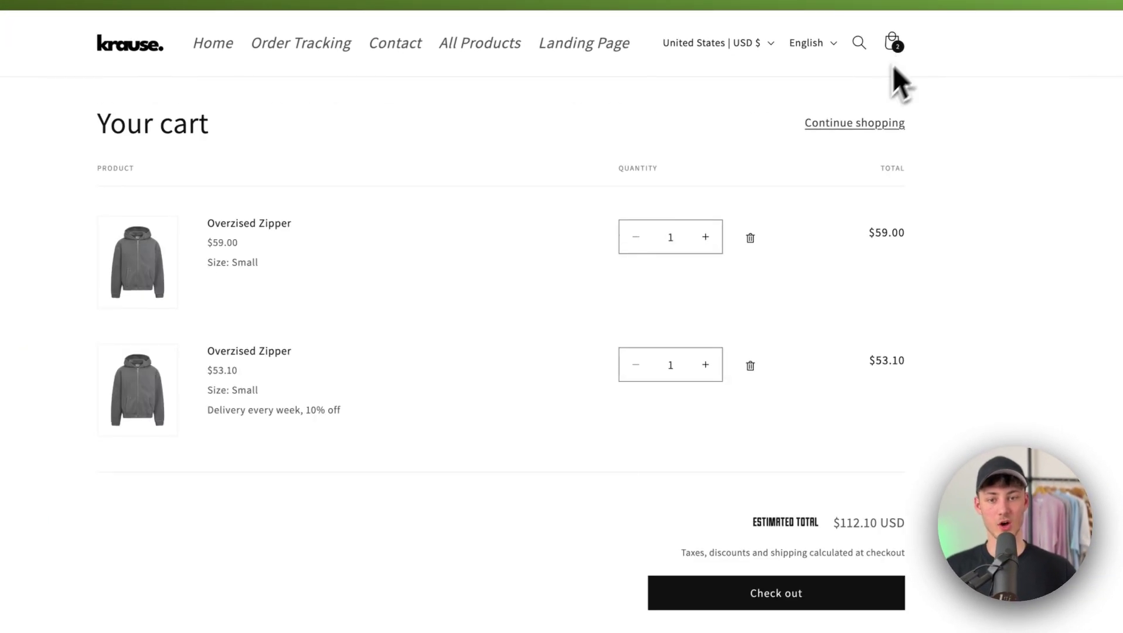
scroll(778, 485, "down", 2)
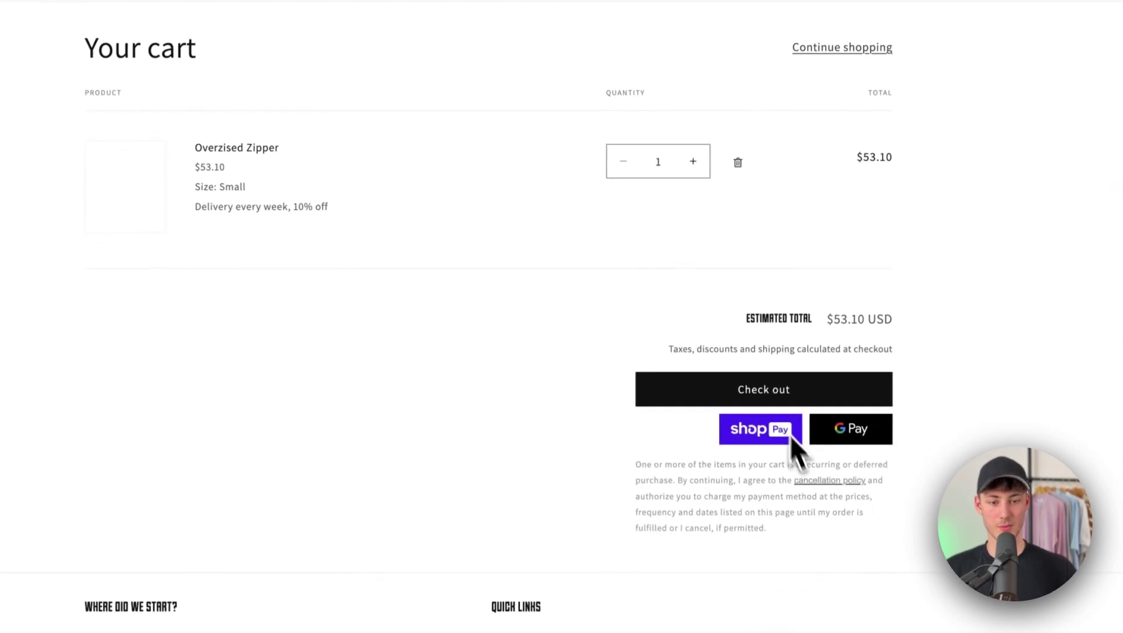
left_click(794, 441)
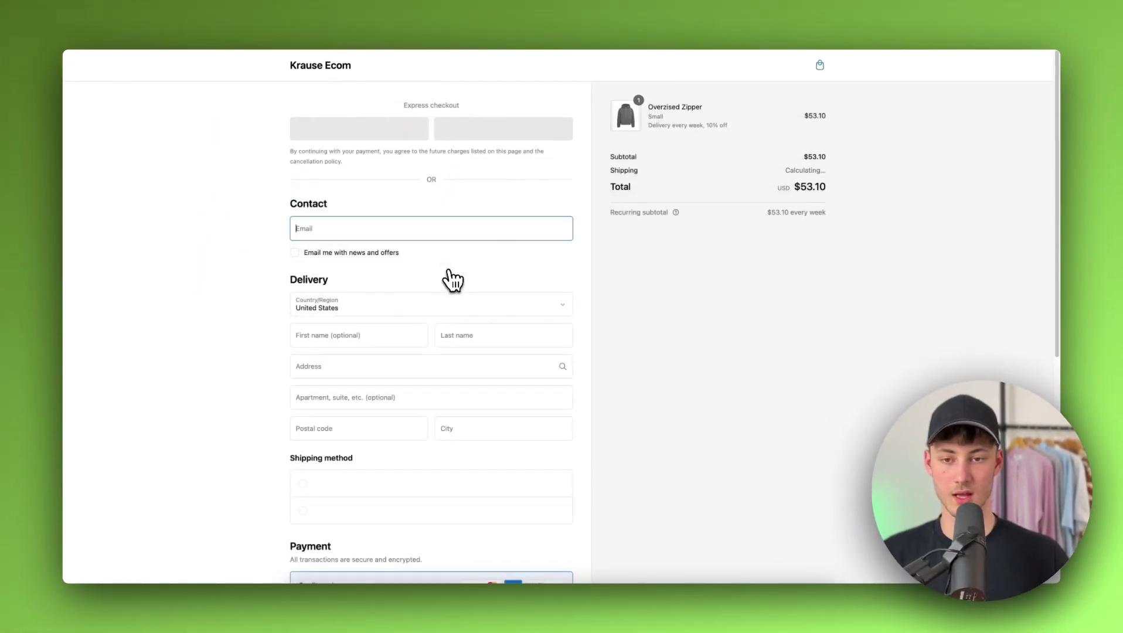
scroll(426, 276, "down", 5)
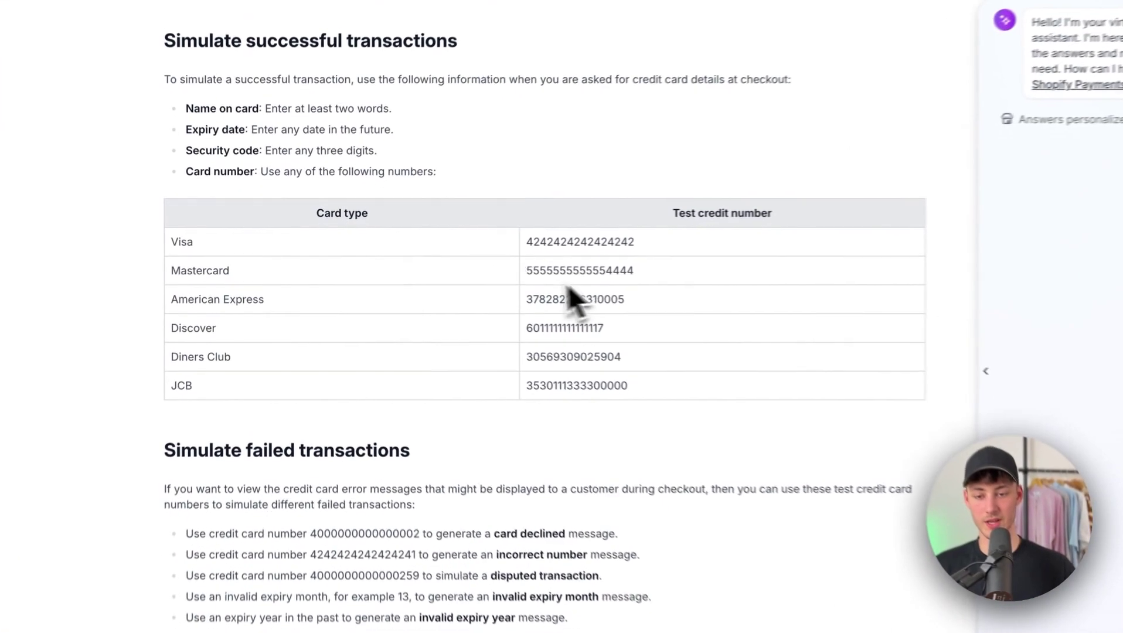
double_click(479, 324)
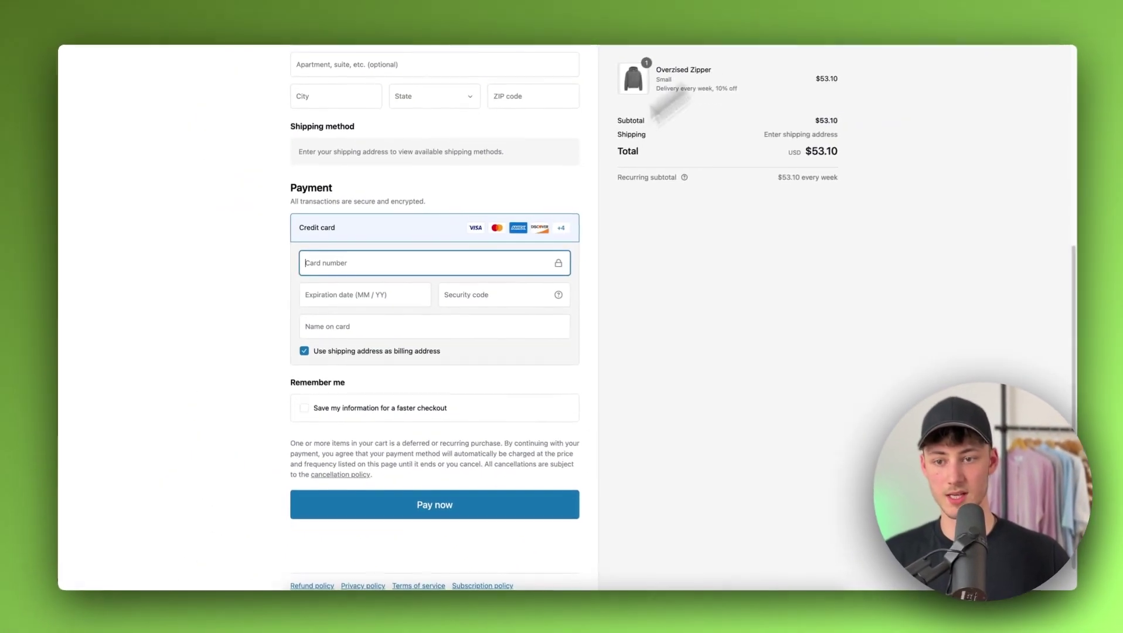
key("ctrl+v")
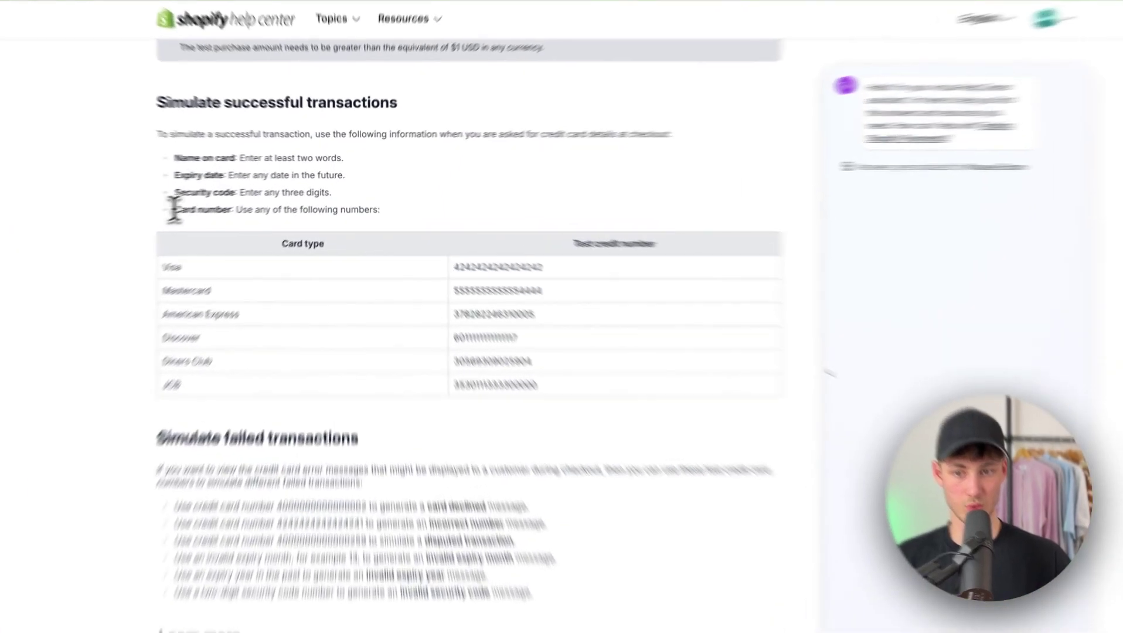
left_click_drag(218, 209, 352, 210)
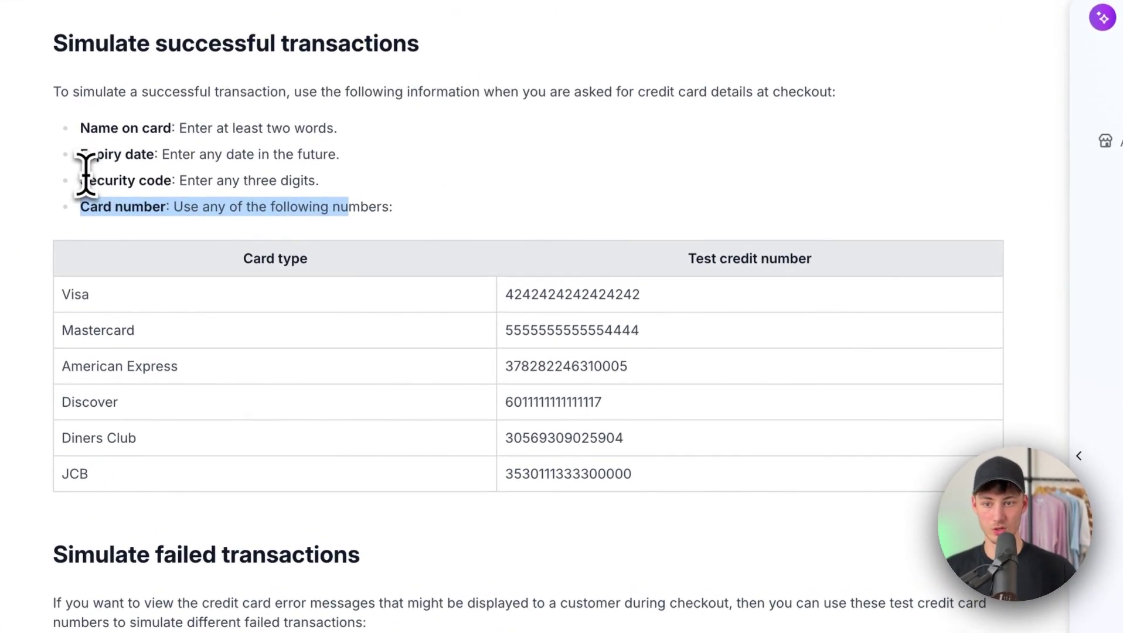
left_click(359, 208)
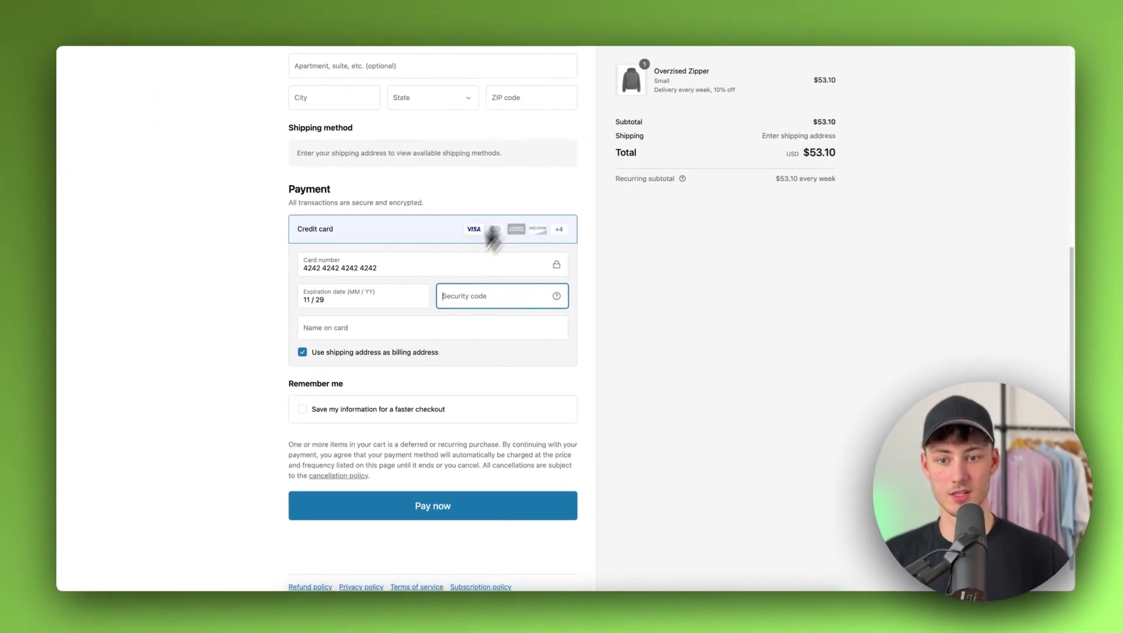
type("111")
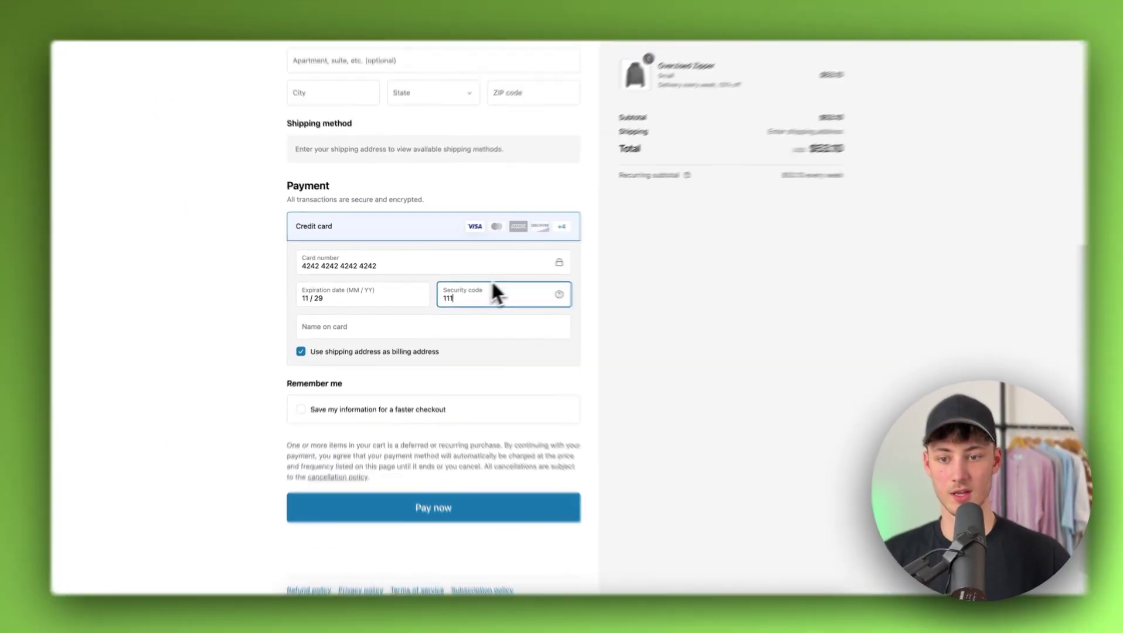
Fill in the name on card, set the billing address option, and pay the €61.21 order
left_click(460, 328)
left_click(376, 354)
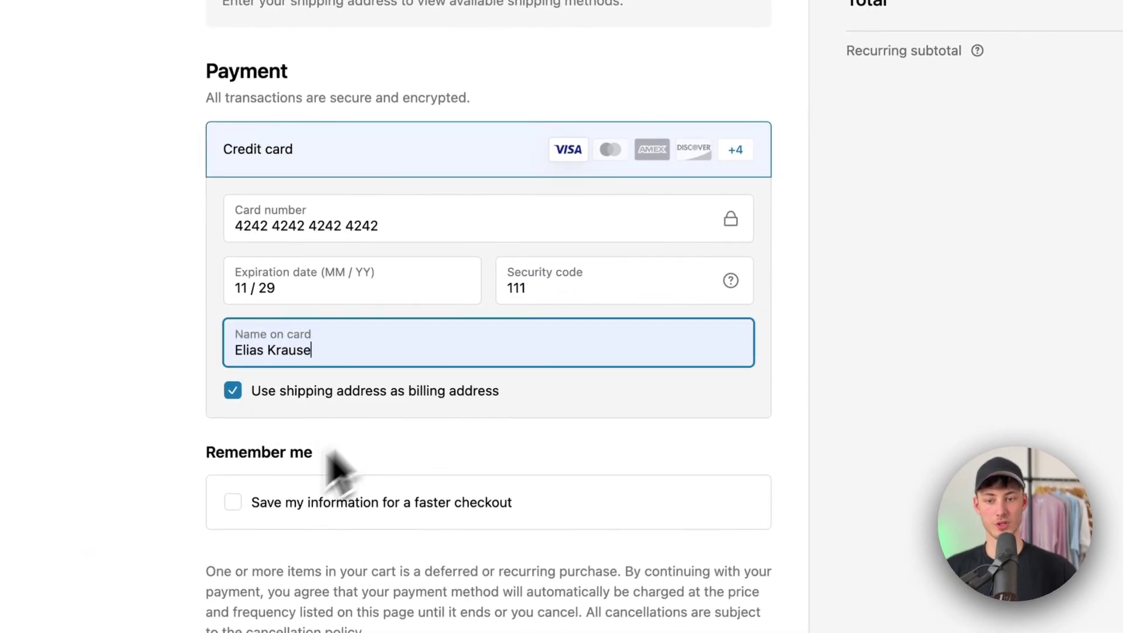
left_click(415, 391)
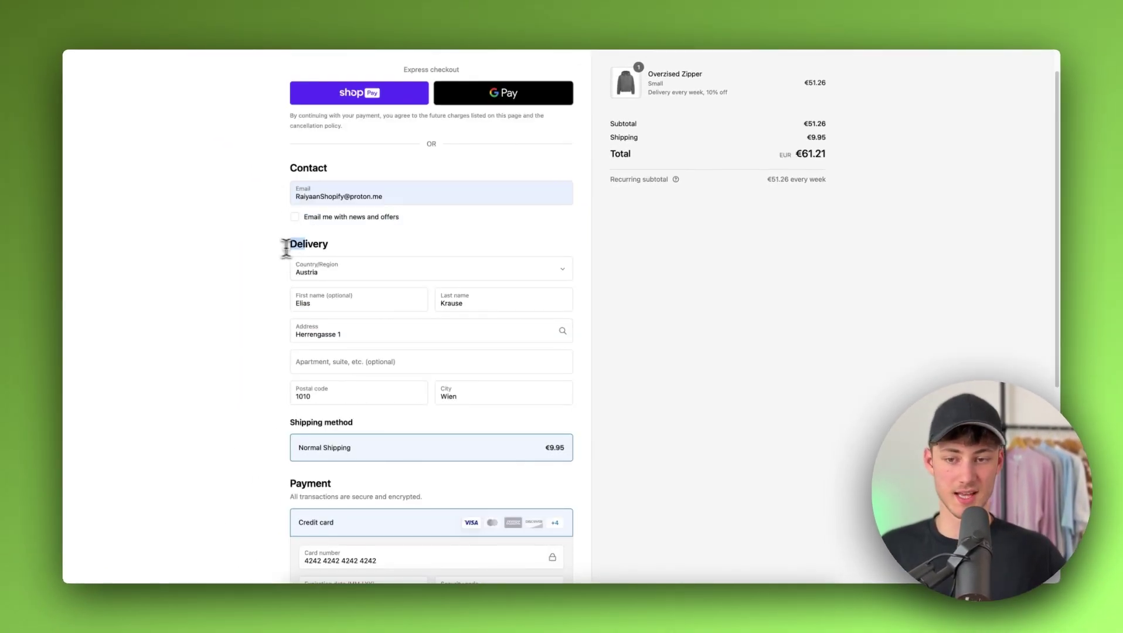
left_click_drag(286, 248, 415, 247)
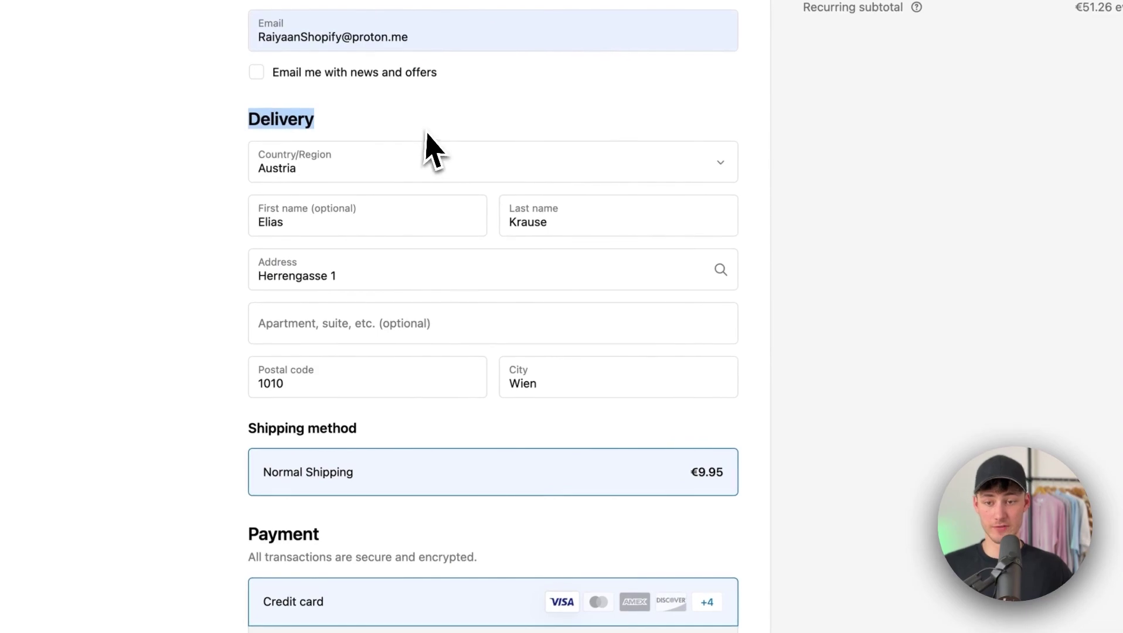
scroll(427, 134, "down", 10)
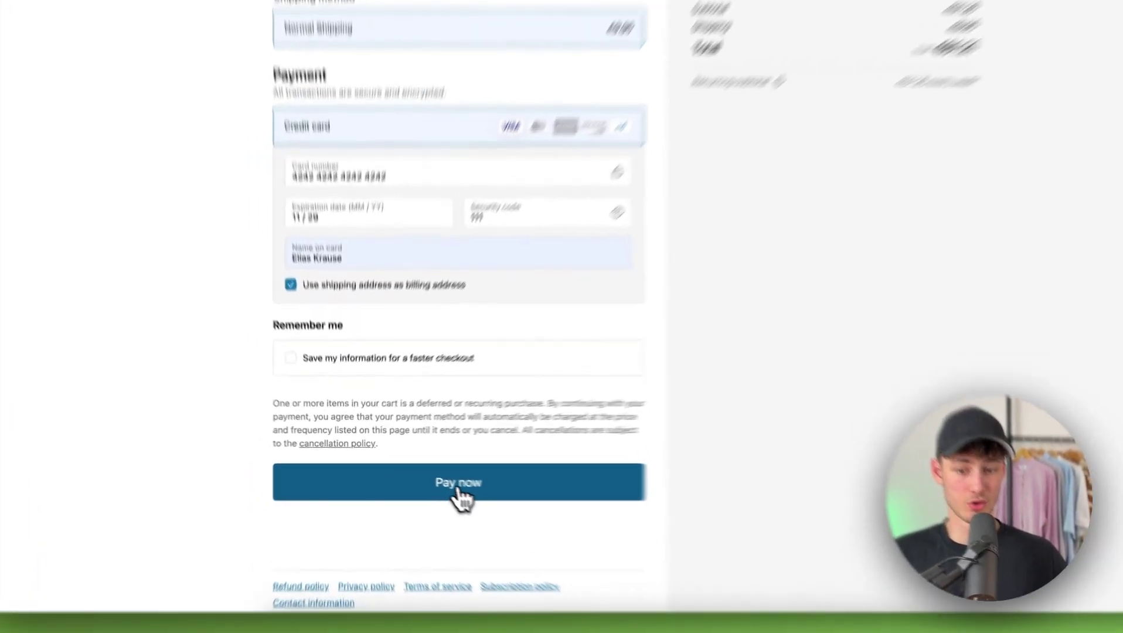
left_click(462, 498)
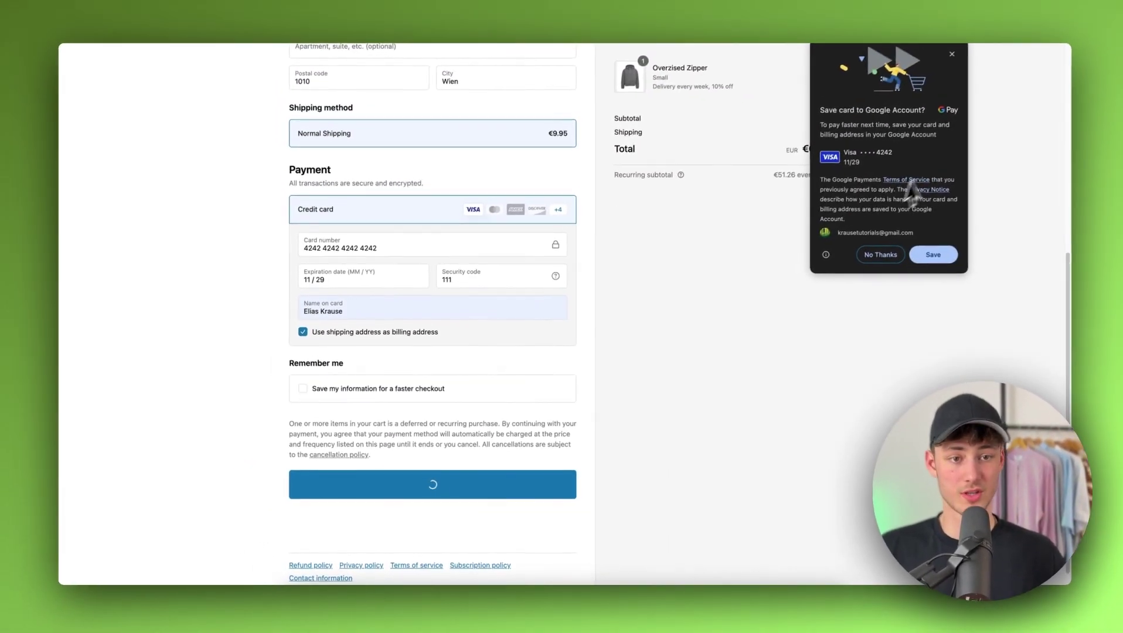
Dismiss the Google save-card prompt and accept the 20%-off-future-orders Limited Time Offer
left_click(952, 55)
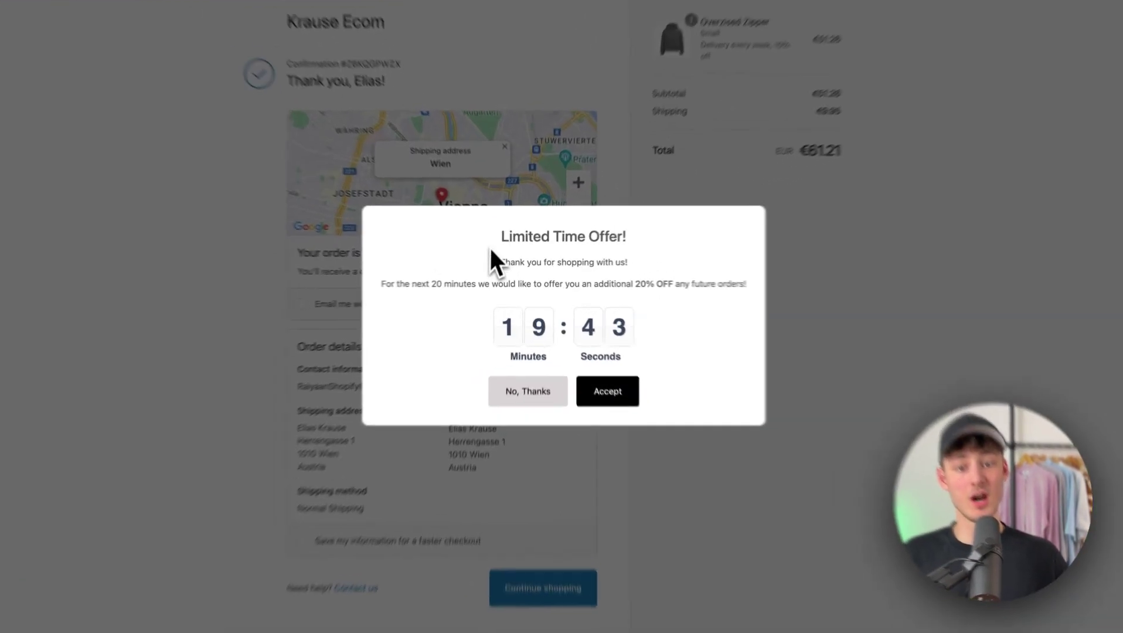
left_click_drag(504, 258, 649, 254)
left_click(718, 220)
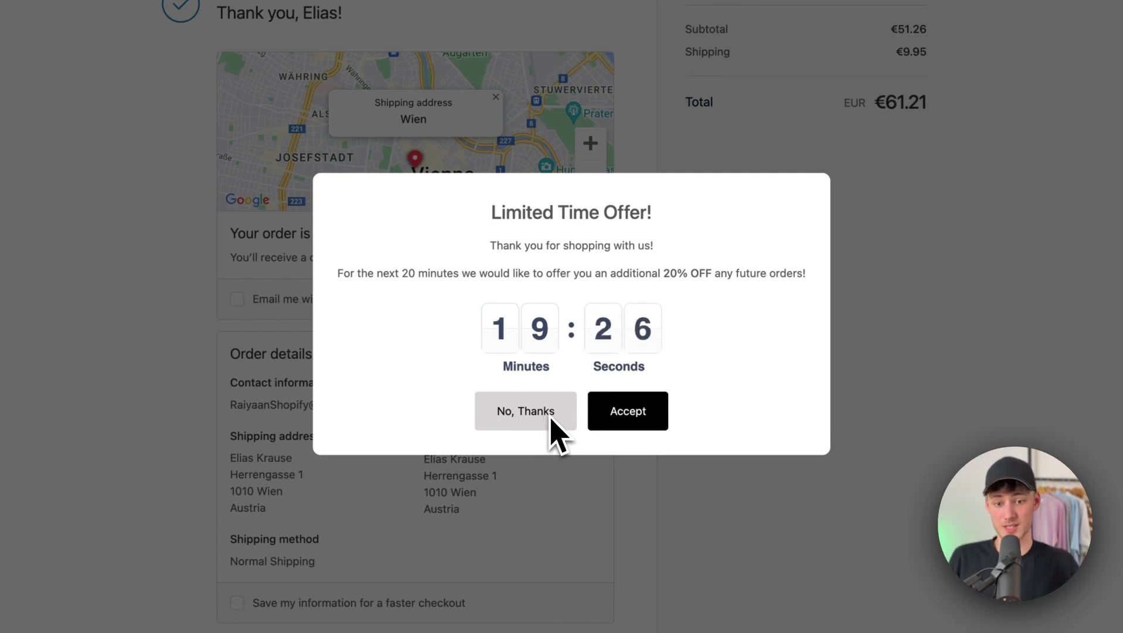
left_click(636, 417)
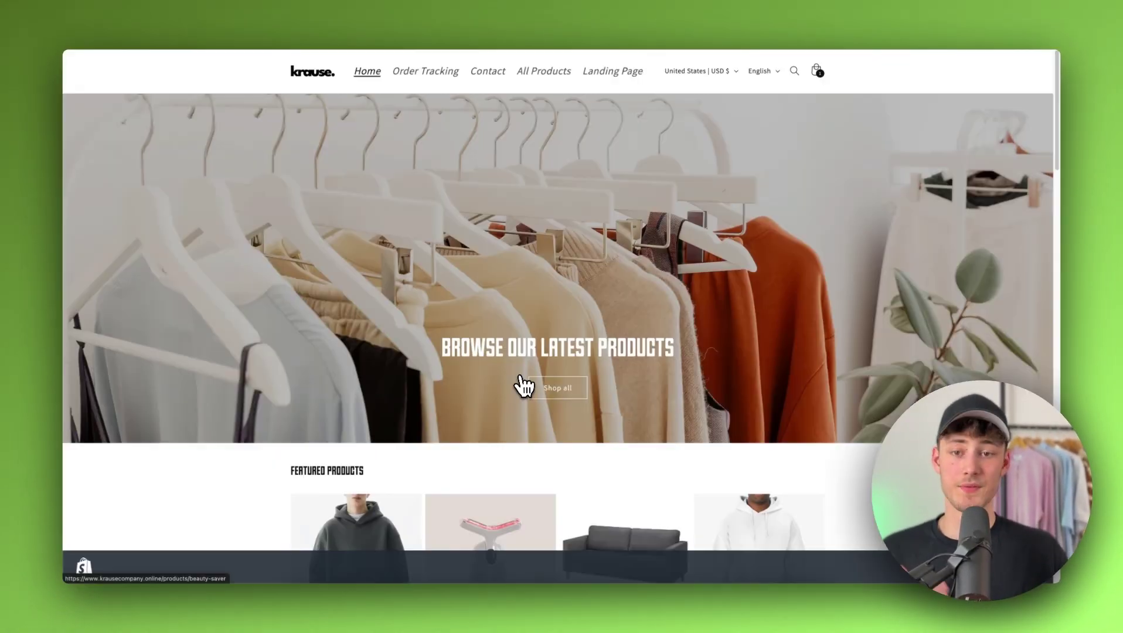
Open the Overzised Zipper from Featured products and add it to the cart
scroll(524, 386, "down", 8)
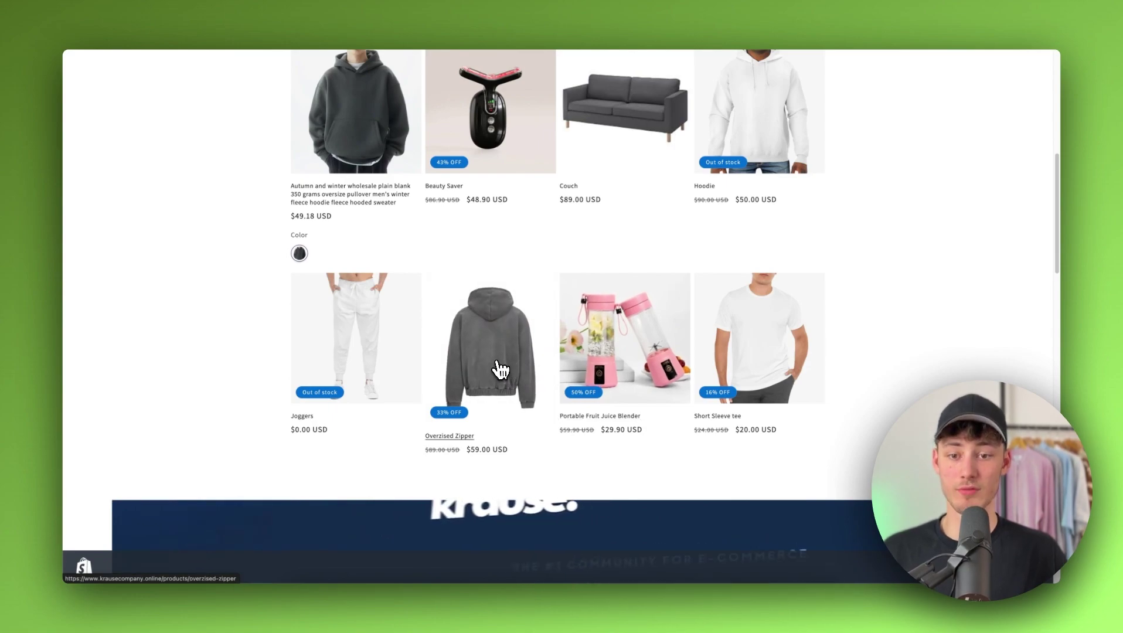
left_click(500, 370)
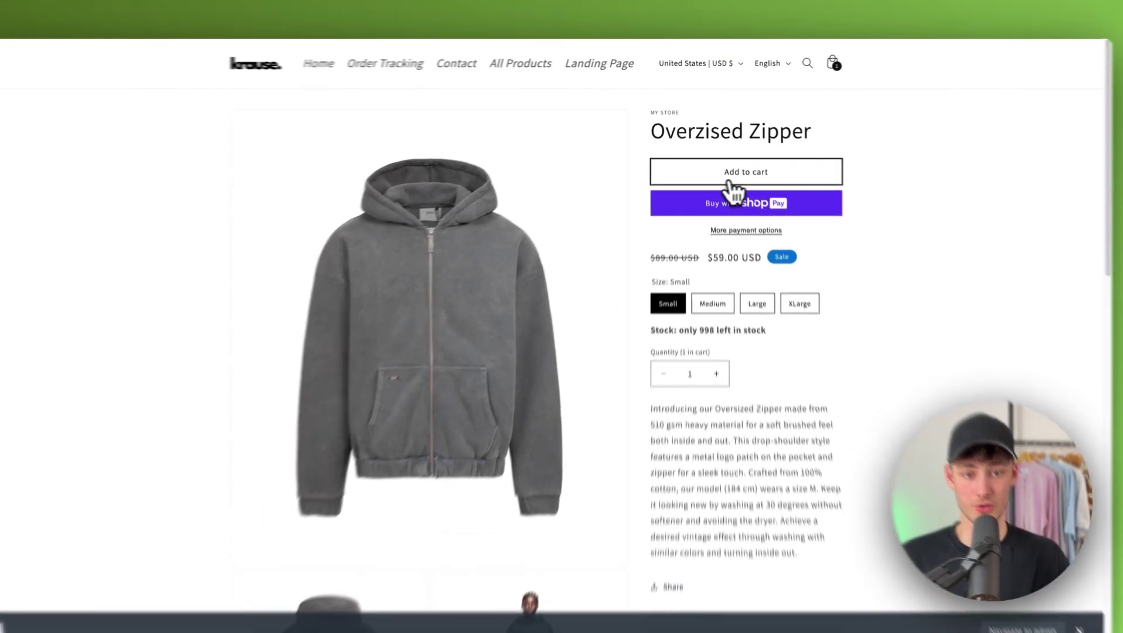
left_click(832, 63)
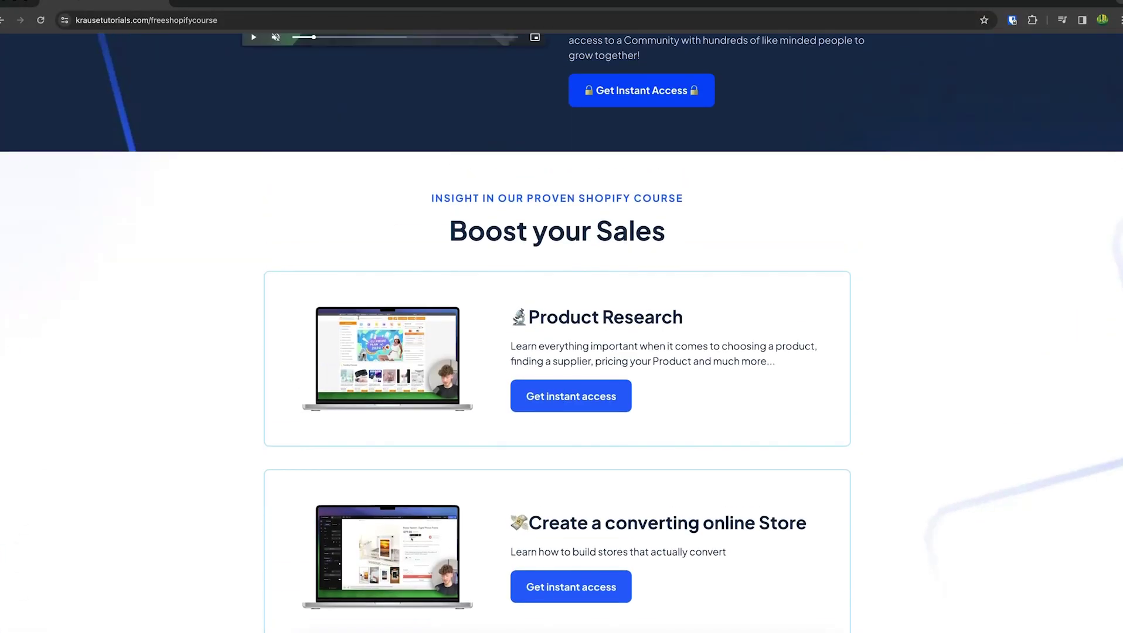
Scroll the krausetutorials.com course page and expand the YouTube video's full description
scroll(555, 422, "up", 5)
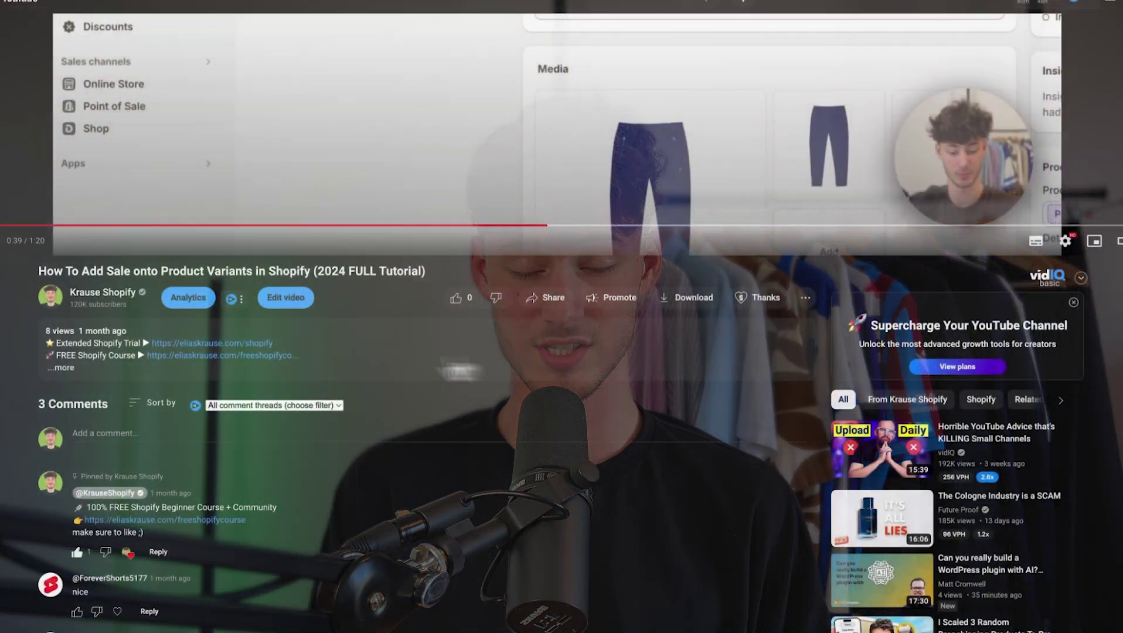
left_click(62, 368)
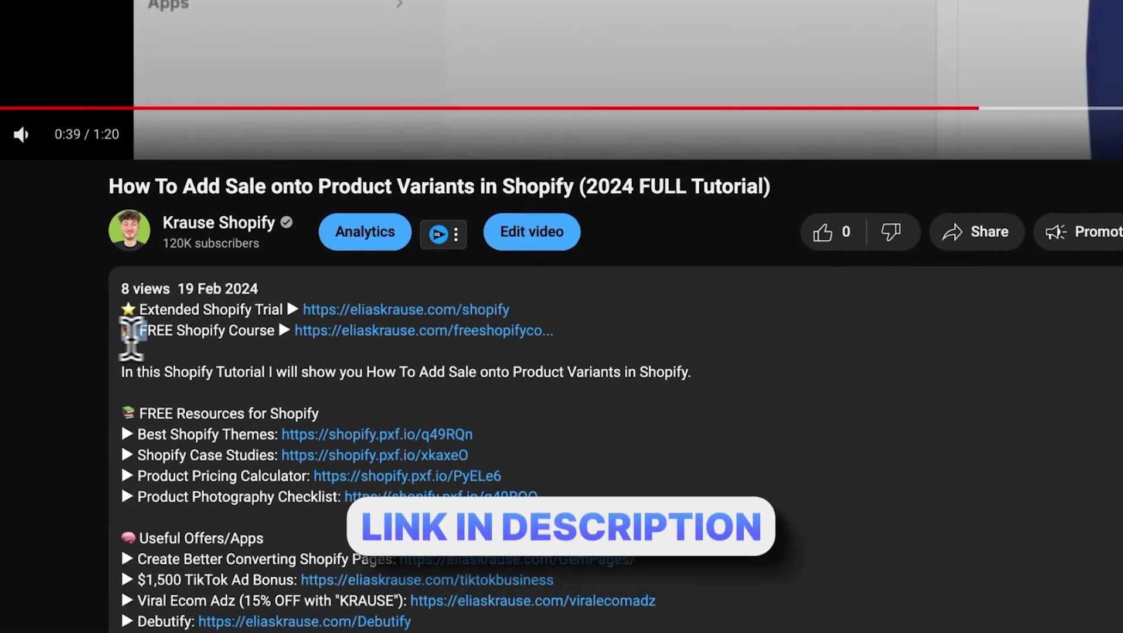